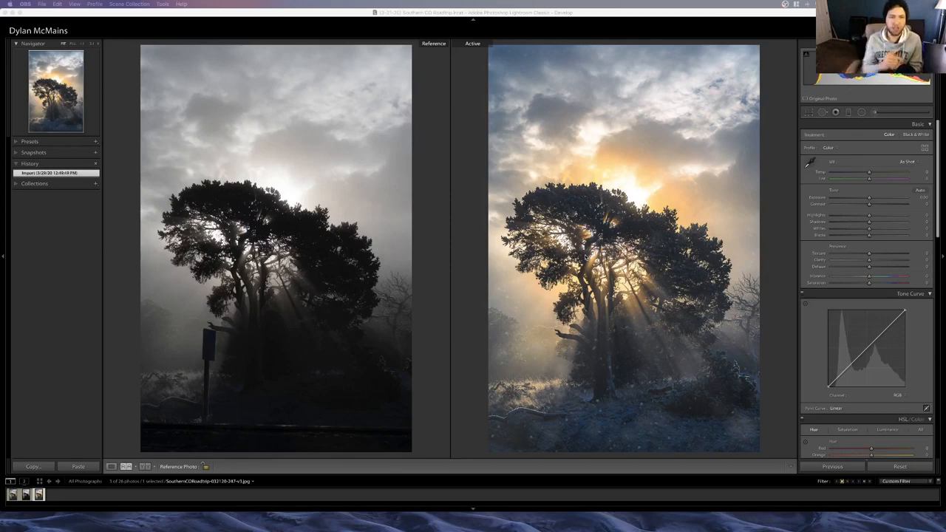
Step: Show one photo at a time in Loupe view and compare the unedited tree photo with its finished edit
{"action": "left_click", "coordinate": [118, 474]}
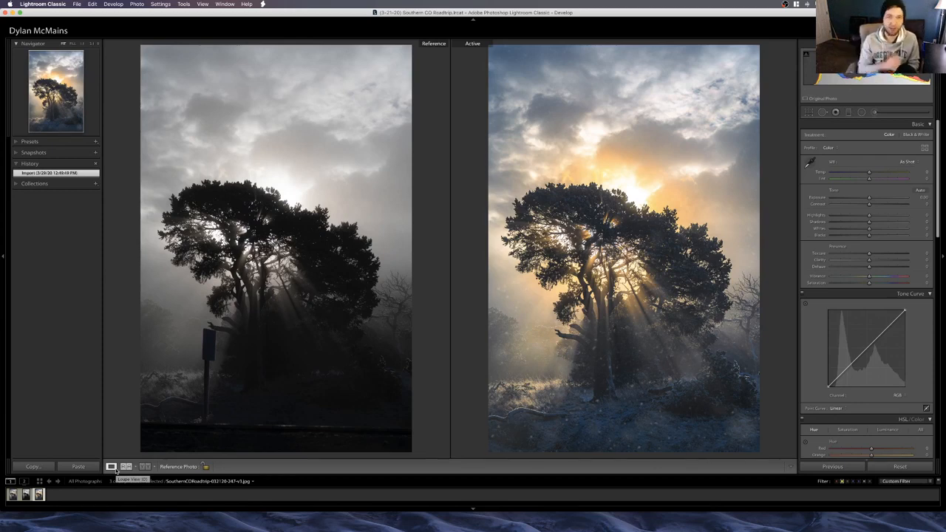
{"action": "left_click", "coordinate": [112, 467]}
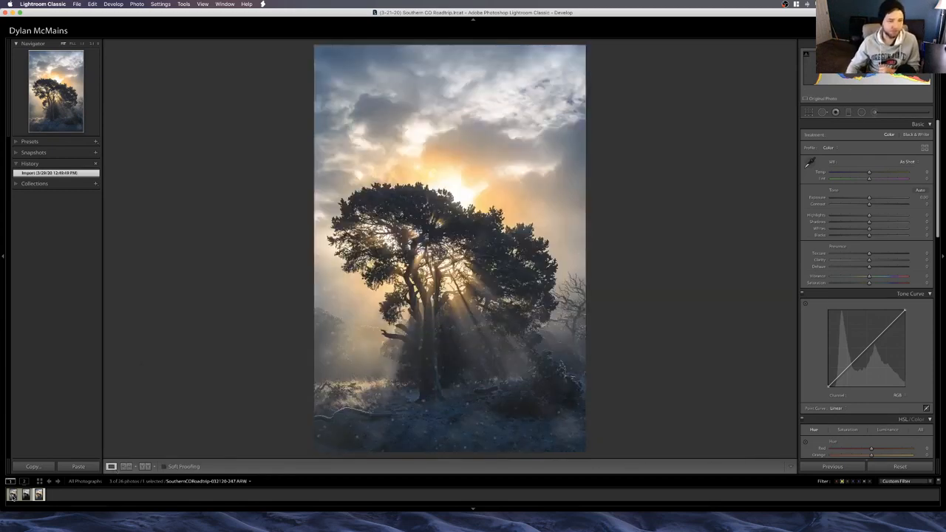
{"action": "left_click", "coordinate": [26, 494]}
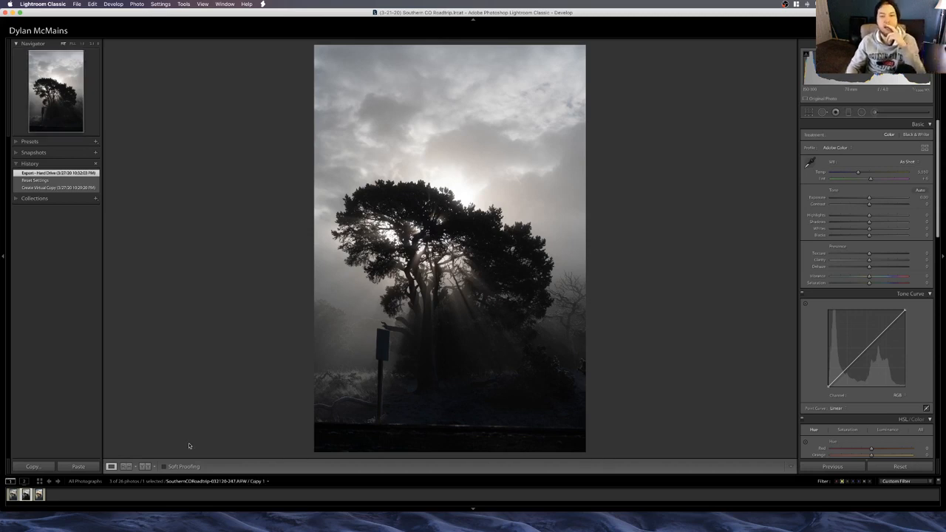
{"action": "key", "text": "Right"}
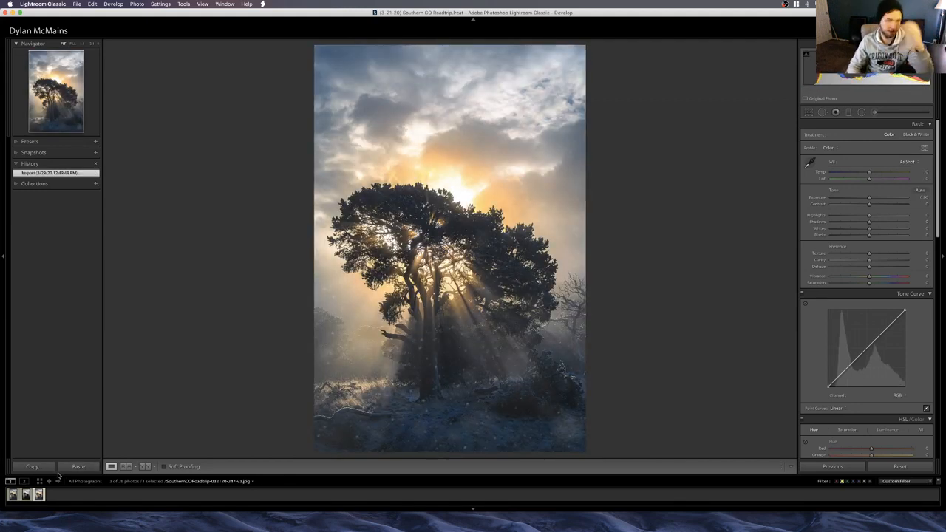
{"action": "key", "text": "Left"}
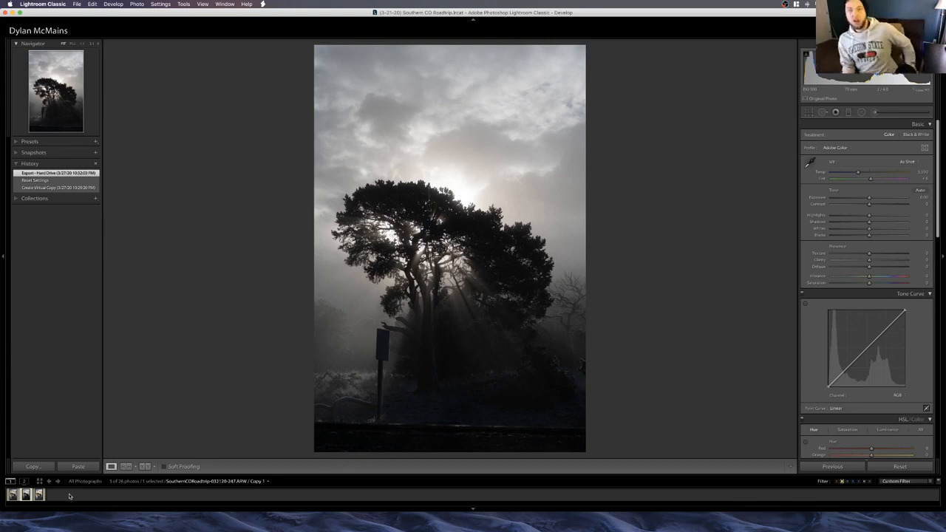
Step: Revert the original tree raw file to its import state and reset all its develop settings
{"action": "left_click", "coordinate": [13, 495]}
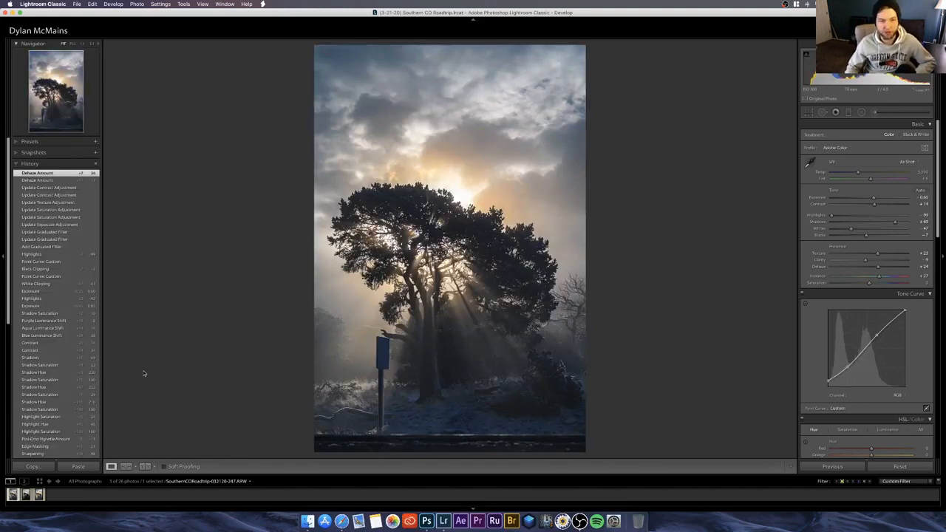
{"action": "scroll", "coordinate": [84, 386], "scroll_direction": "down", "scroll_amount": 10}
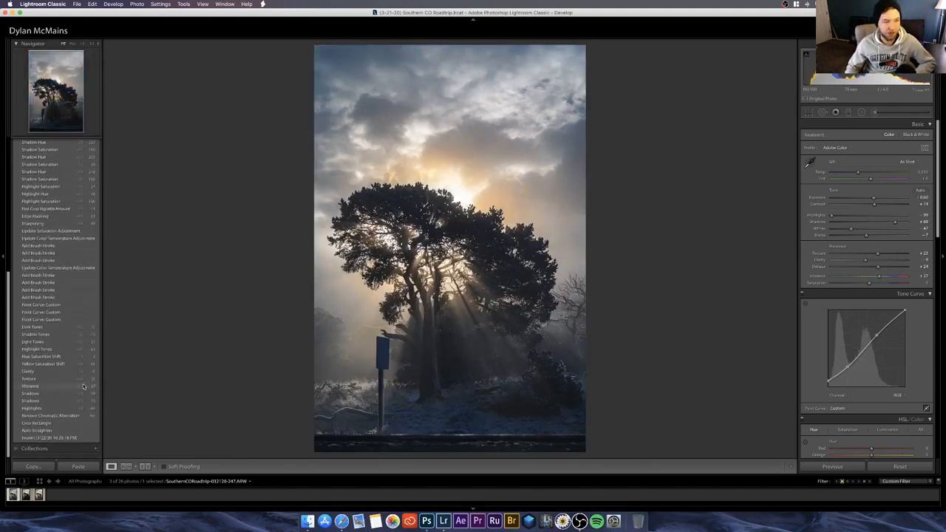
{"action": "left_click", "coordinate": [77, 440]}
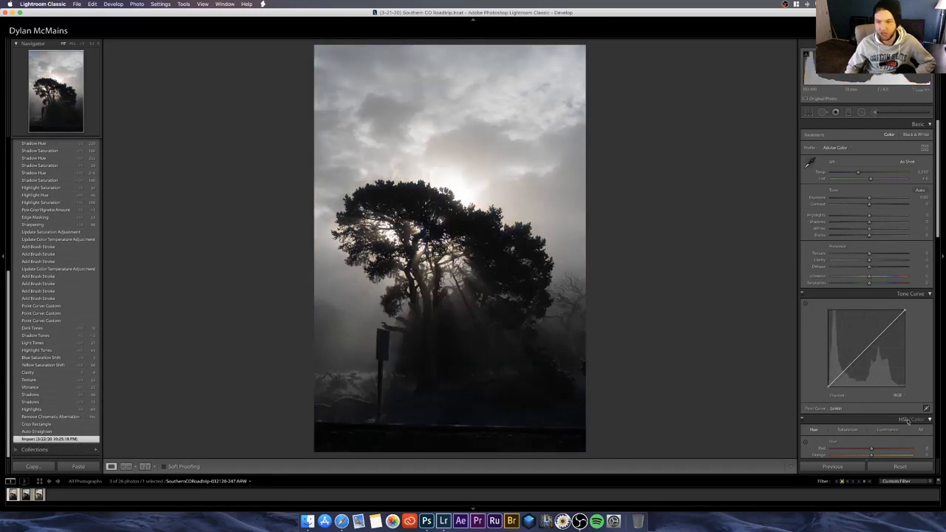
{"action": "left_click", "coordinate": [895, 466]}
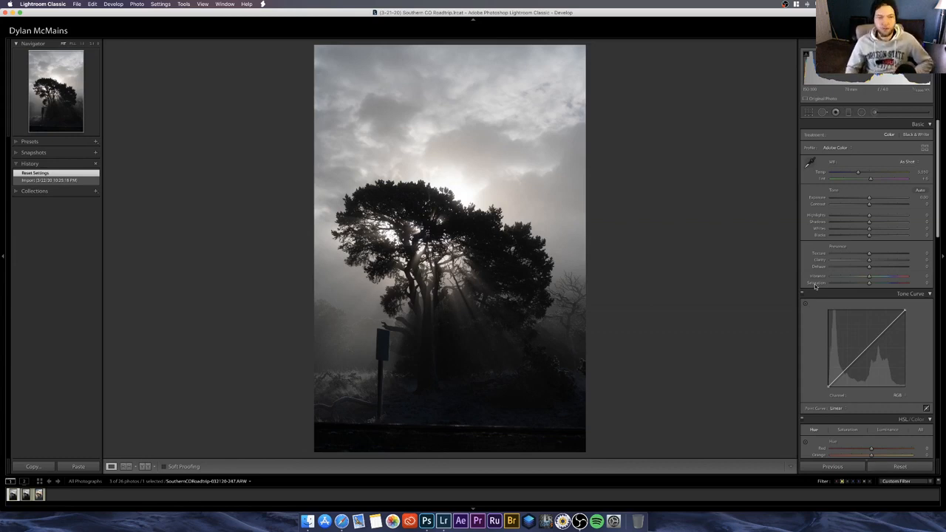
Step: Toggle the lens profile corrections off and back on, and enable Remove Chromatic Aberration
{"action": "scroll", "coordinate": [814, 287], "scroll_direction": "down", "scroll_amount": 15}
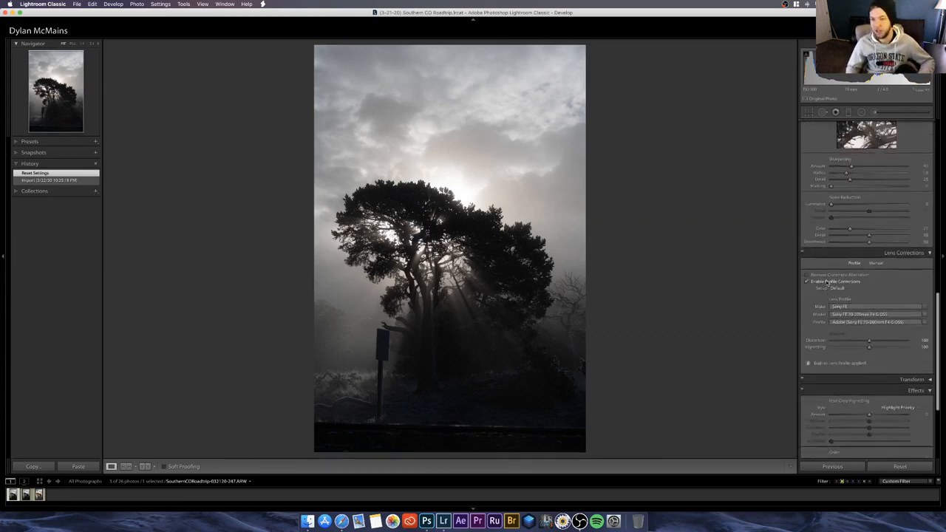
{"action": "left_click", "coordinate": [826, 283]}
{"action": "left_click", "coordinate": [826, 284]}
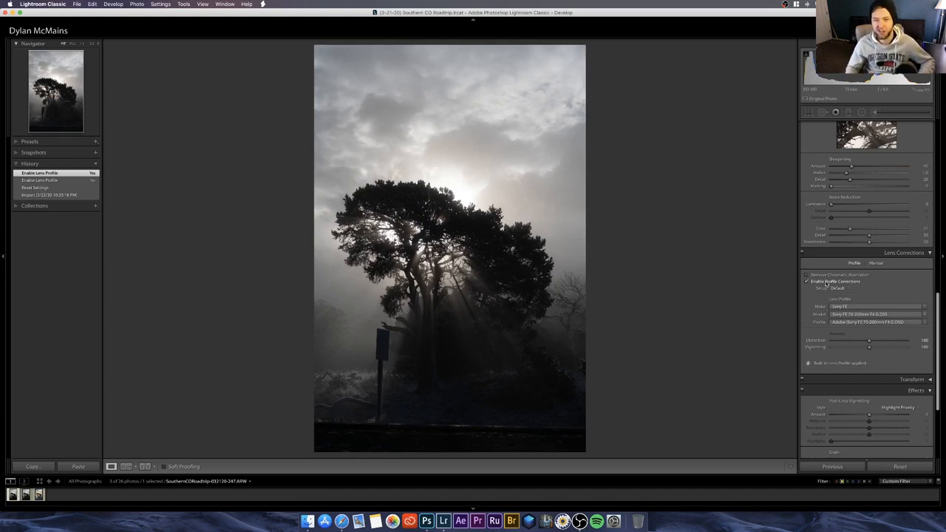
{"action": "left_click", "coordinate": [828, 275]}
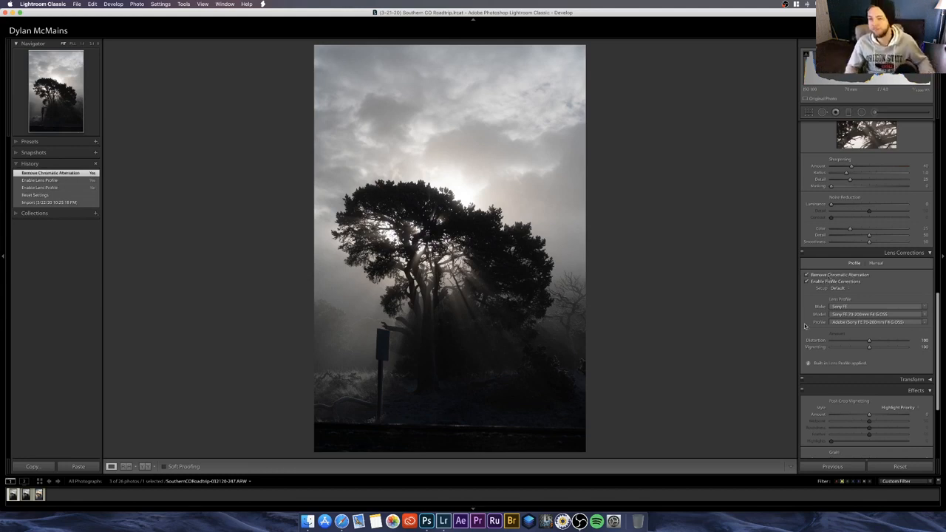
Step: Set the sharpening amount to 100 with masking at 25, and inspect the sky and tree up close for noise
{"action": "scroll", "coordinate": [816, 324], "scroll_direction": "up", "scroll_amount": 4}
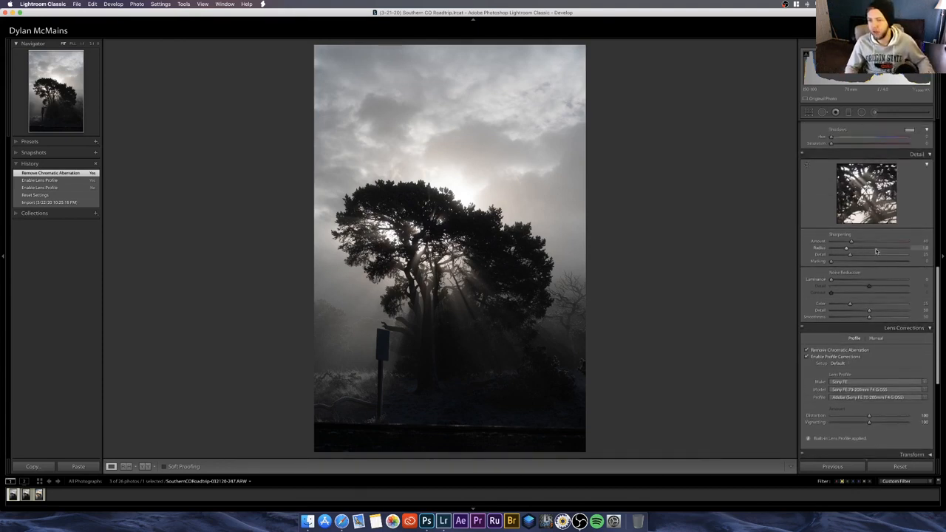
{"action": "left_click", "coordinate": [882, 244]}
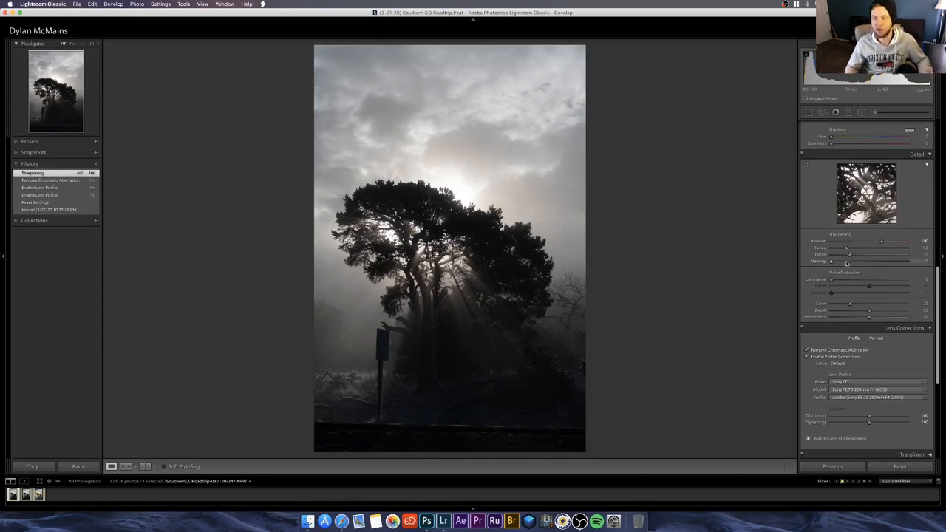
{"action": "mouse_move", "coordinate": [847, 263]}
{"action": "left_mouse_down"}
{"action": "mouse_move", "coordinate": [839, 263]}
{"action": "mouse_move", "coordinate": [859, 264]}
{"action": "left_mouse_up"}
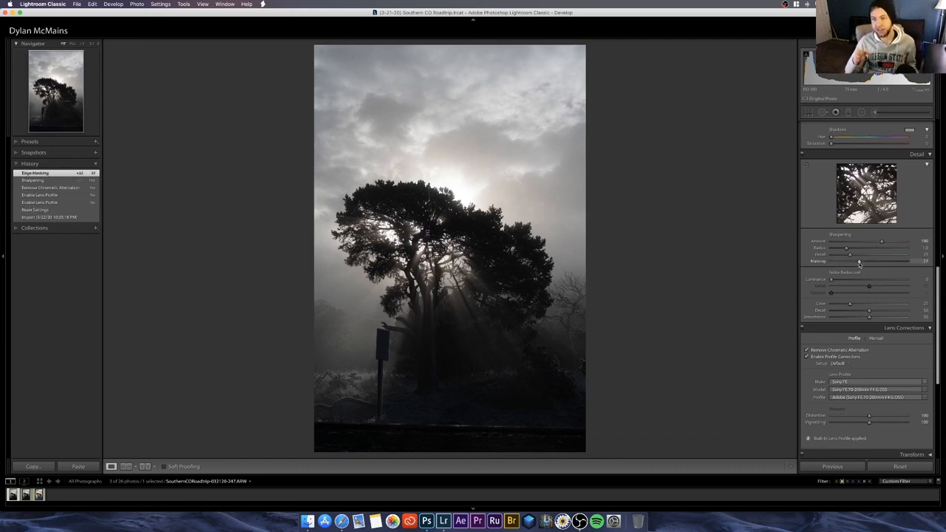
{"action": "key", "text": "alt"}
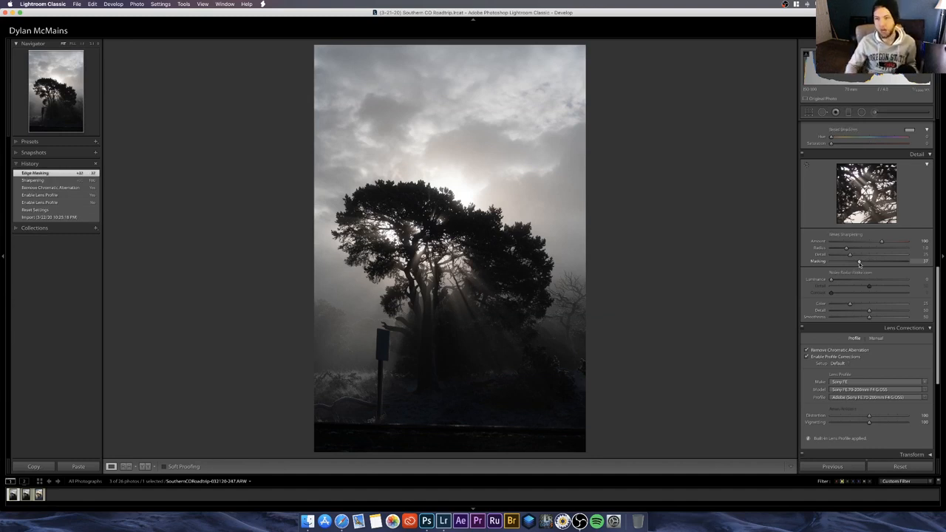
{"action": "mouse_move", "coordinate": [859, 263]}
{"action": "left_mouse_down"}
{"action": "mouse_move", "coordinate": [830, 263]}
{"action": "mouse_move", "coordinate": [891, 262]}
{"action": "mouse_move", "coordinate": [849, 262]}
{"action": "left_mouse_up"}
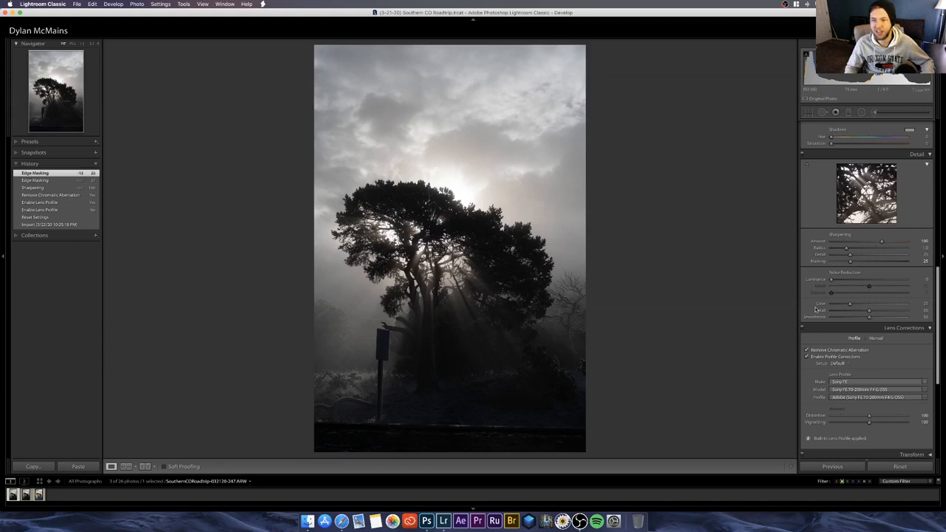
{"action": "left_click", "coordinate": [573, 236]}
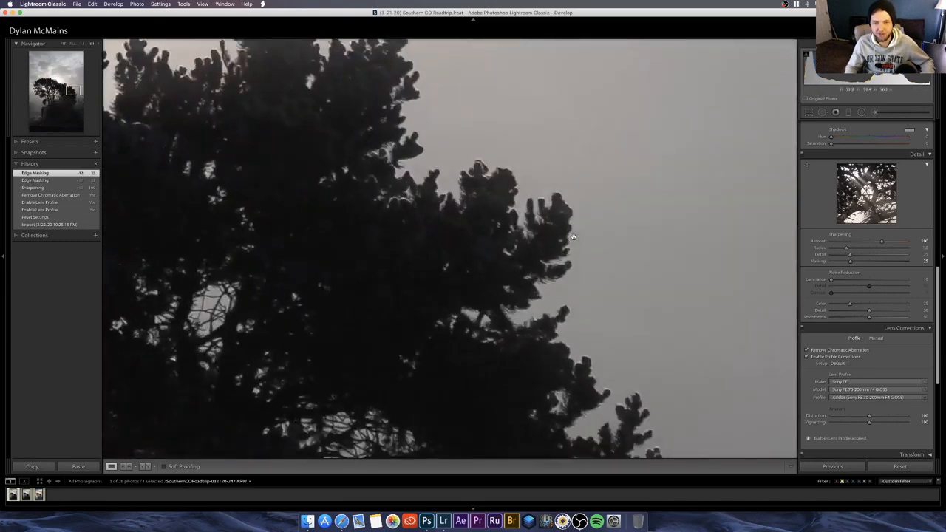
{"action": "left_click_drag", "start_coordinate": [403, 145], "coordinate": [666, 441]}
{"action": "left_click", "coordinate": [630, 414]}
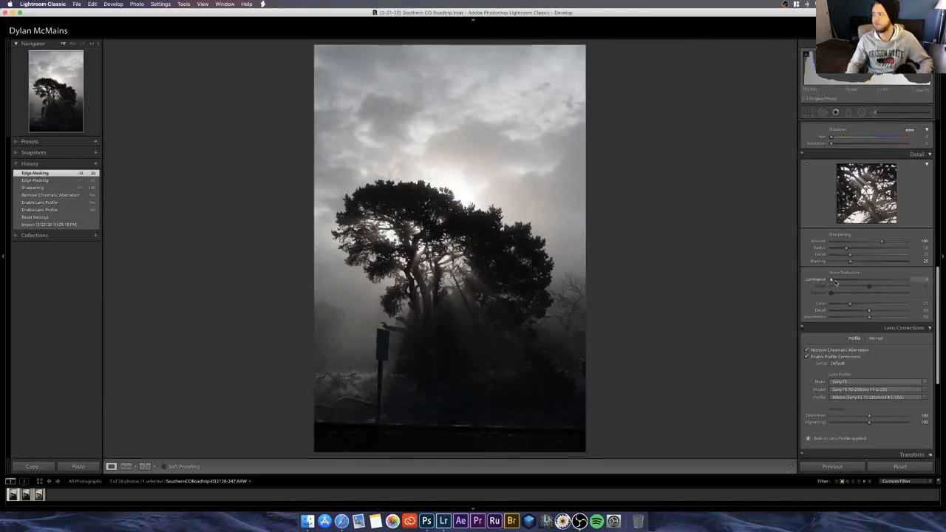
Step: Lower the Highlights to -54 and raise the Shadows to +46
{"action": "scroll", "coordinate": [816, 219], "scroll_direction": "up", "scroll_amount": 10}
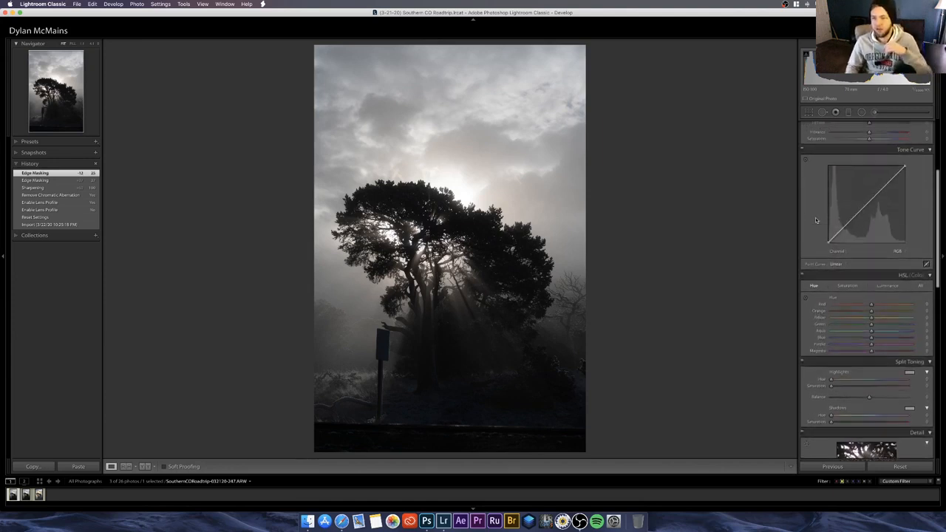
{"action": "scroll", "coordinate": [815, 217], "scroll_direction": "up", "scroll_amount": 5}
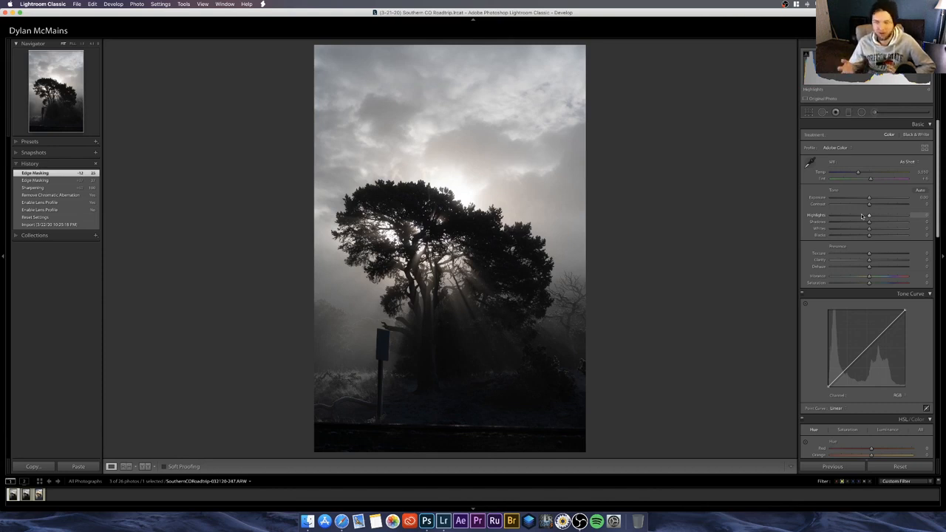
{"action": "mouse_move", "coordinate": [862, 216]}
{"action": "left_mouse_down"}
{"action": "mouse_move", "coordinate": [823, 219]}
{"action": "mouse_move", "coordinate": [869, 222]}
{"action": "mouse_move", "coordinate": [844, 215]}
{"action": "left_mouse_up"}
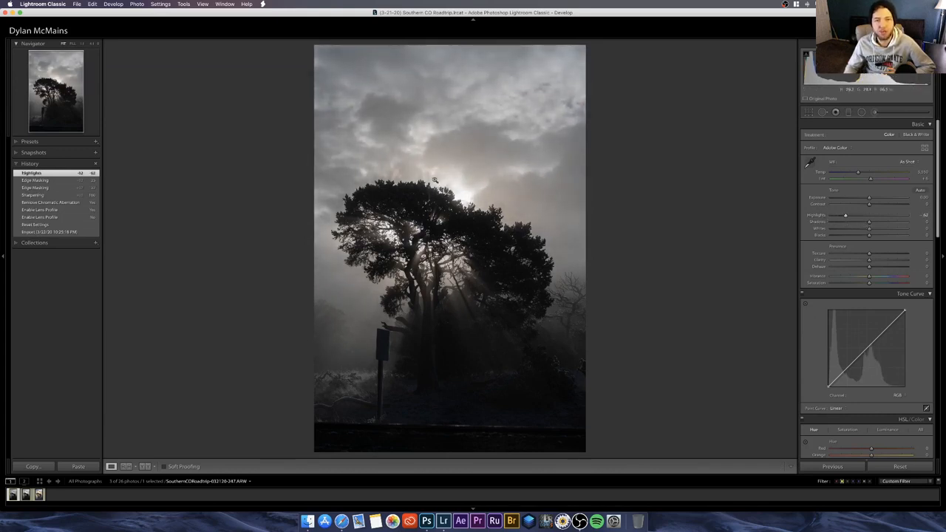
{"action": "left_click_drag", "start_coordinate": [844, 215], "coordinate": [810, 217]}
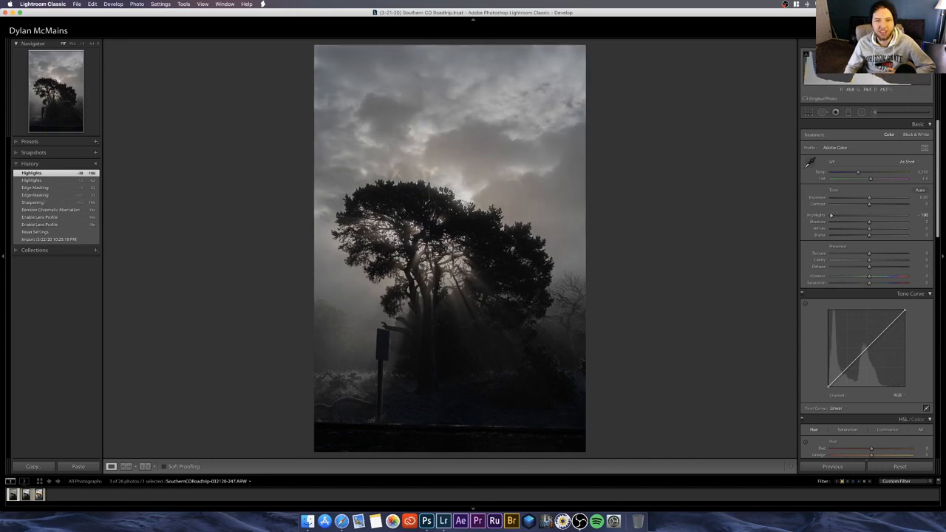
{"action": "left_click_drag", "start_coordinate": [838, 217], "coordinate": [848, 217]}
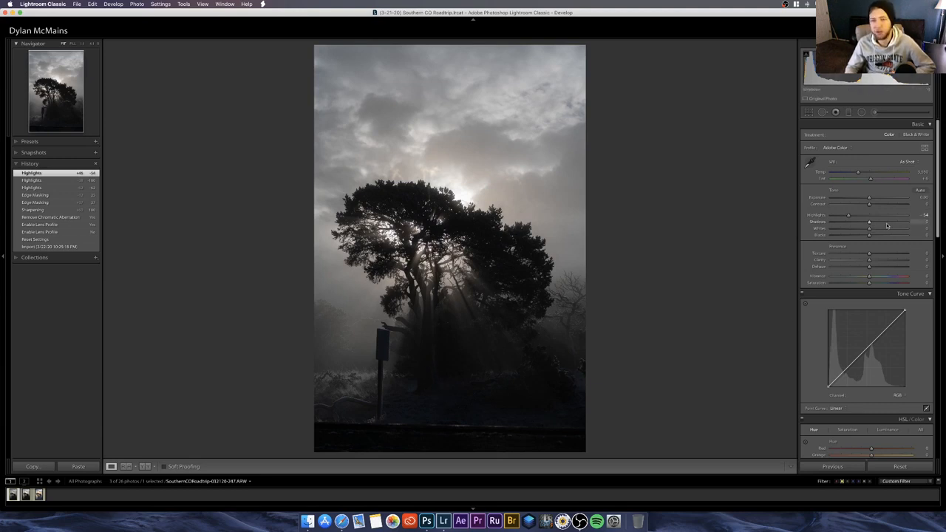
{"action": "mouse_move", "coordinate": [886, 225]}
{"action": "left_mouse_down"}
{"action": "mouse_move", "coordinate": [914, 225]}
{"action": "mouse_move", "coordinate": [886, 226]}
{"action": "left_mouse_up"}
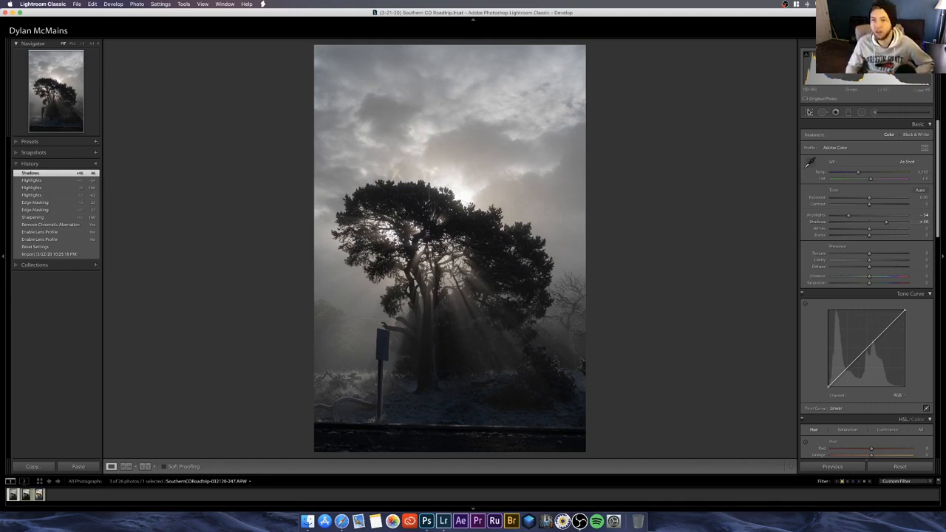
Step: Straighten the photo automatically with the Crop & Straighten tool and apply the crop
{"action": "left_click", "coordinate": [808, 113]}
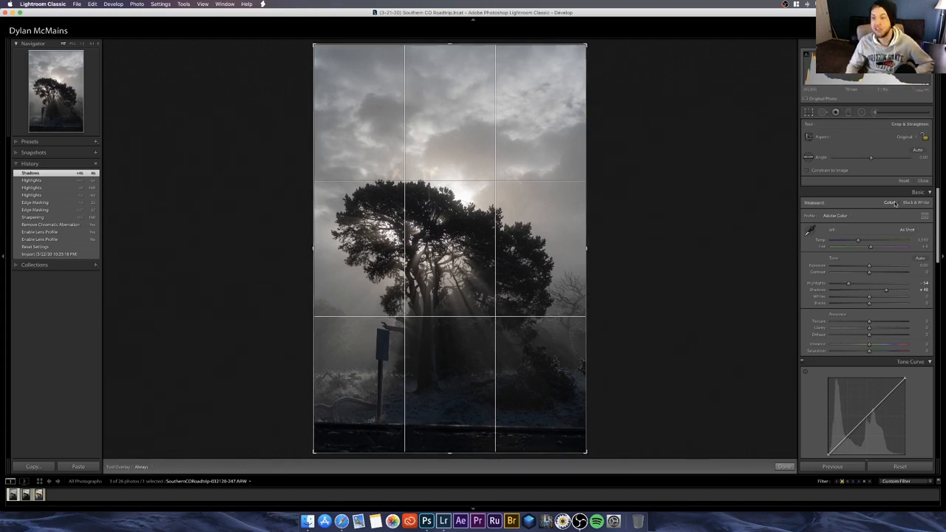
{"action": "left_click", "coordinate": [917, 150]}
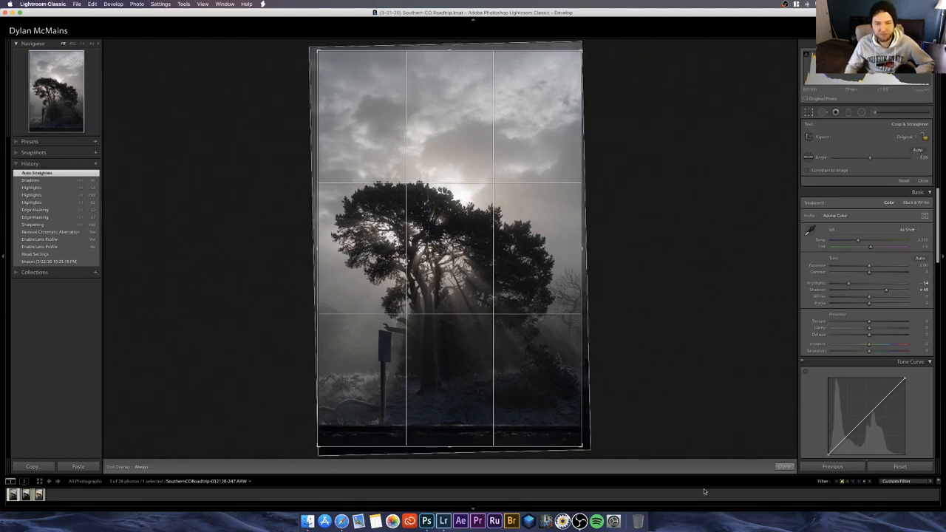
{"action": "left_click", "coordinate": [782, 467]}
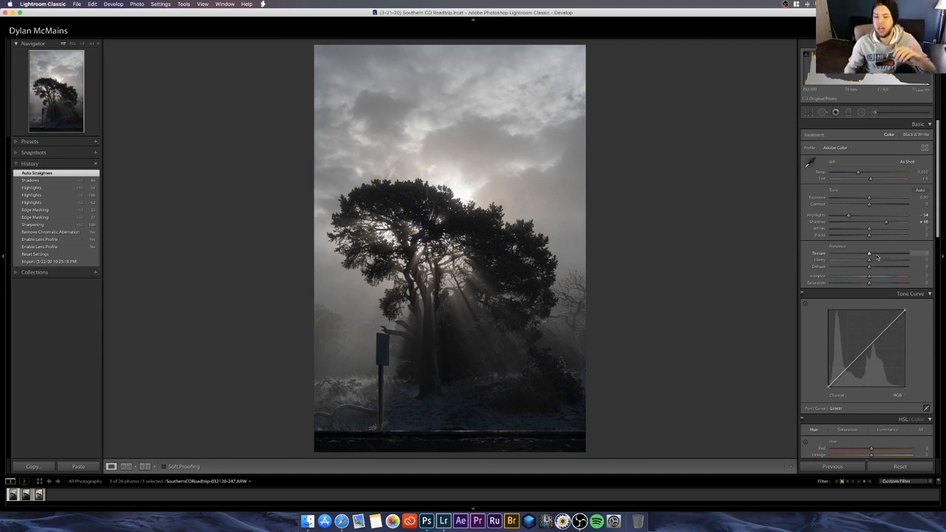
{"action": "left_click_drag", "start_coordinate": [887, 259], "coordinate": [908, 259]}
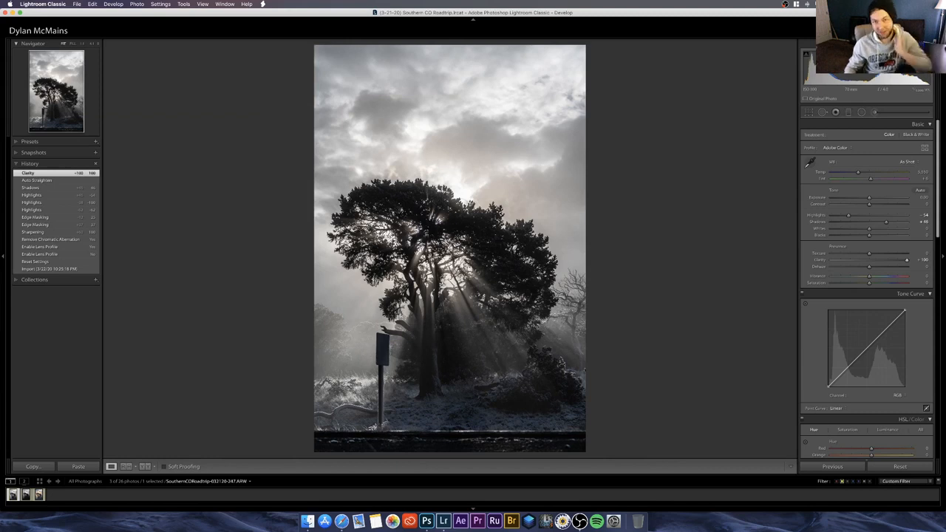
{"action": "left_click_drag", "start_coordinate": [877, 263], "coordinate": [871, 264]}
{"action": "double_click", "coordinate": [869, 262]}
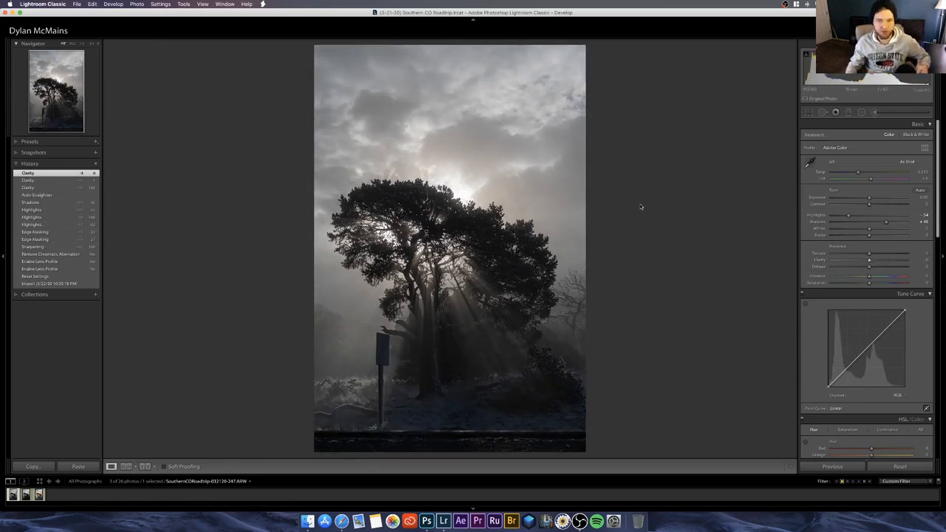
Step: Set Texture to +30, Clarity to -12 and Dehaze to +24
{"action": "left_click_drag", "start_coordinate": [883, 255], "coordinate": [866, 262]}
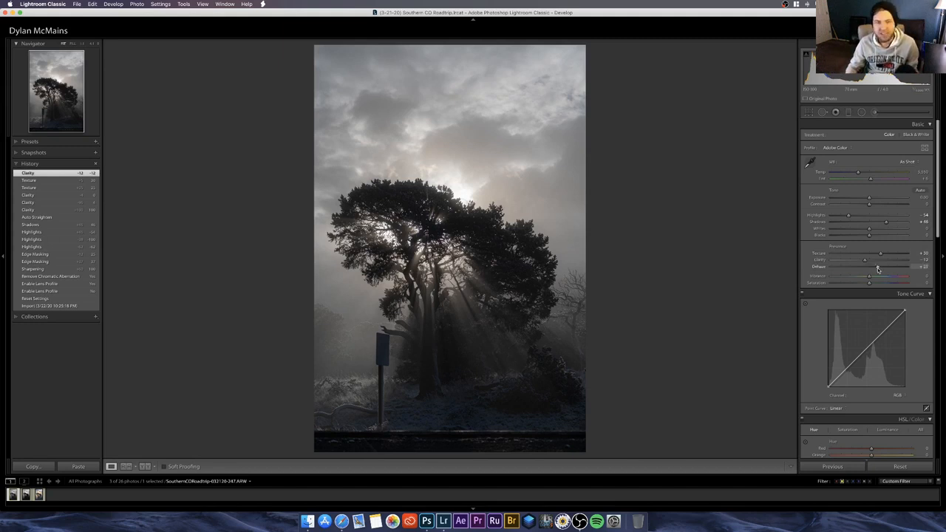
{"action": "mouse_move", "coordinate": [877, 270]}
{"action": "left_mouse_down"}
{"action": "mouse_move", "coordinate": [892, 270]}
{"action": "mouse_move", "coordinate": [878, 269]}
{"action": "left_mouse_up"}
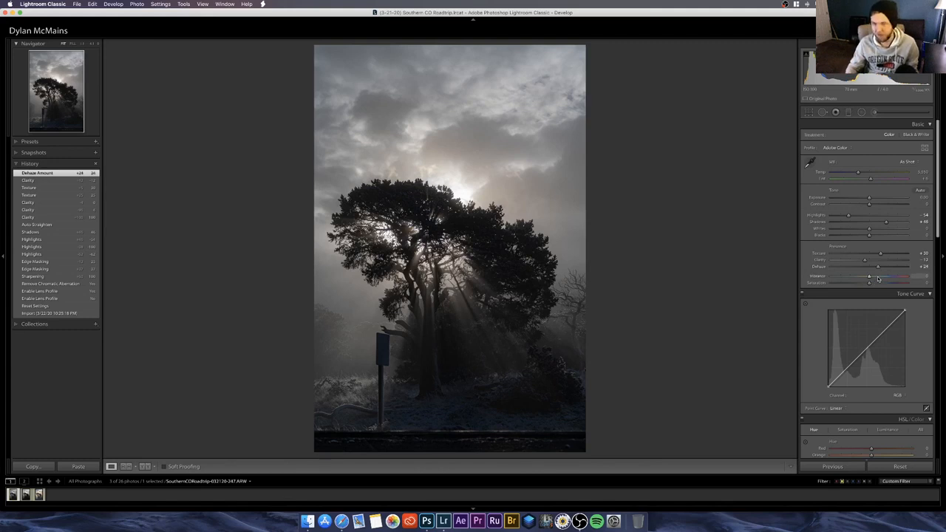
Step: Try Vibrance at +100, settle it at +28, and raise Saturation to +17
{"action": "left_click_drag", "start_coordinate": [888, 278], "coordinate": [917, 278]}
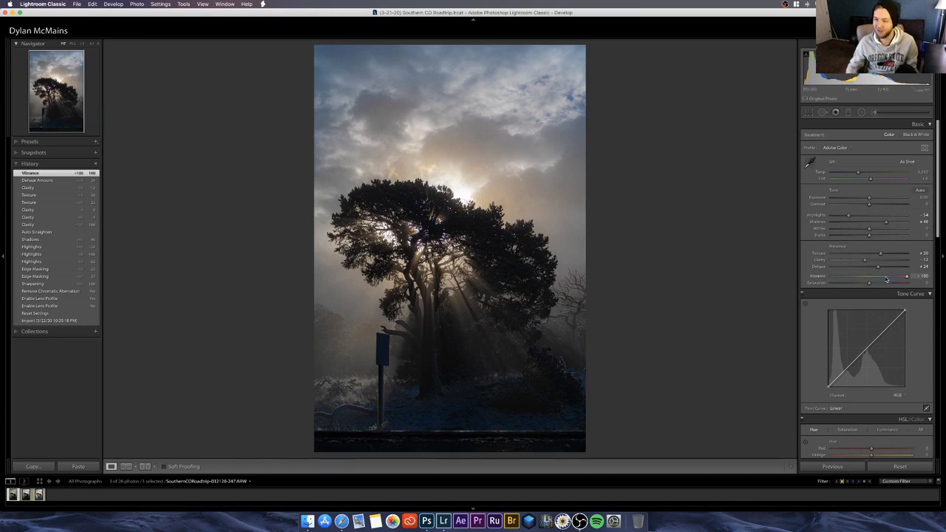
{"action": "left_click_drag", "start_coordinate": [886, 279], "coordinate": [879, 278]}
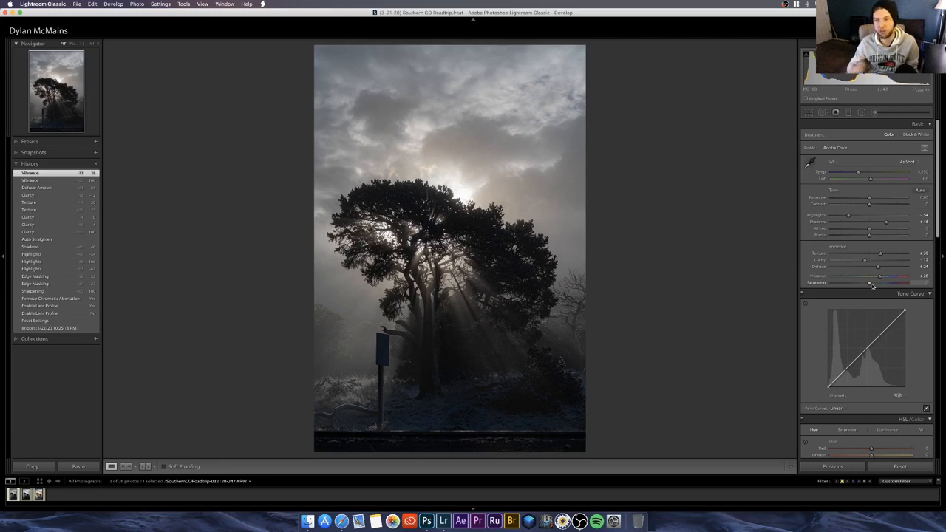
{"action": "left_click_drag", "start_coordinate": [873, 284], "coordinate": [876, 285]}
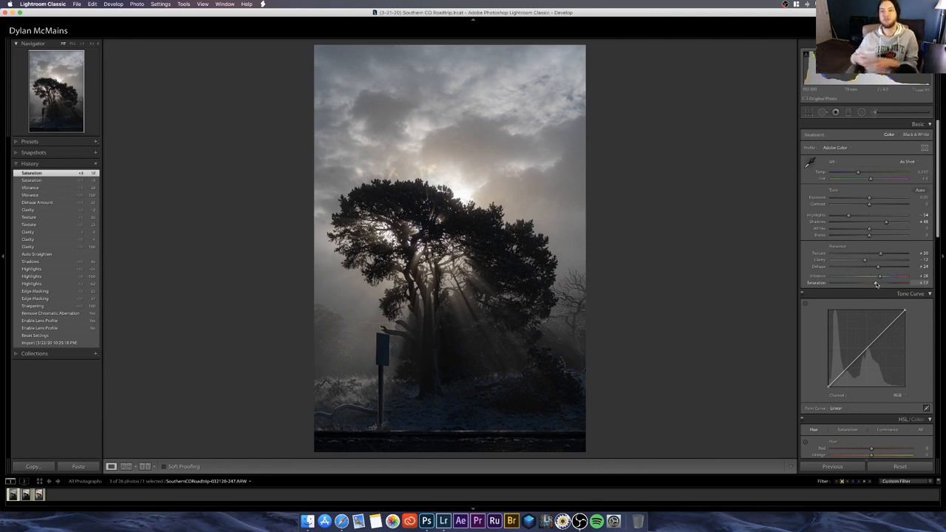
Step: Set Saturation to +18 and switch the tone curve to its region adjustments
{"action": "mouse_move", "coordinate": [875, 284]}
{"action": "left_mouse_down"}
{"action": "mouse_move", "coordinate": [928, 284]}
{"action": "mouse_move", "coordinate": [877, 286]}
{"action": "left_mouse_up"}
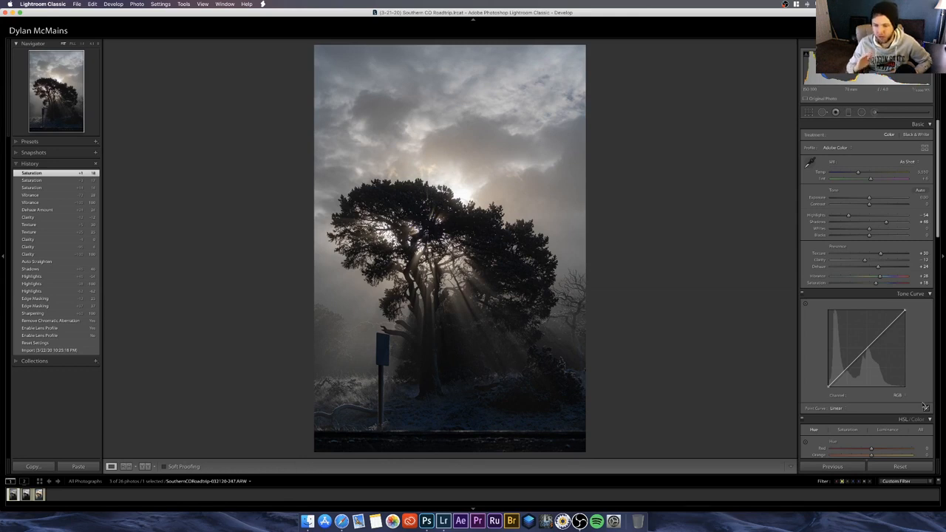
{"action": "left_click", "coordinate": [925, 407]}
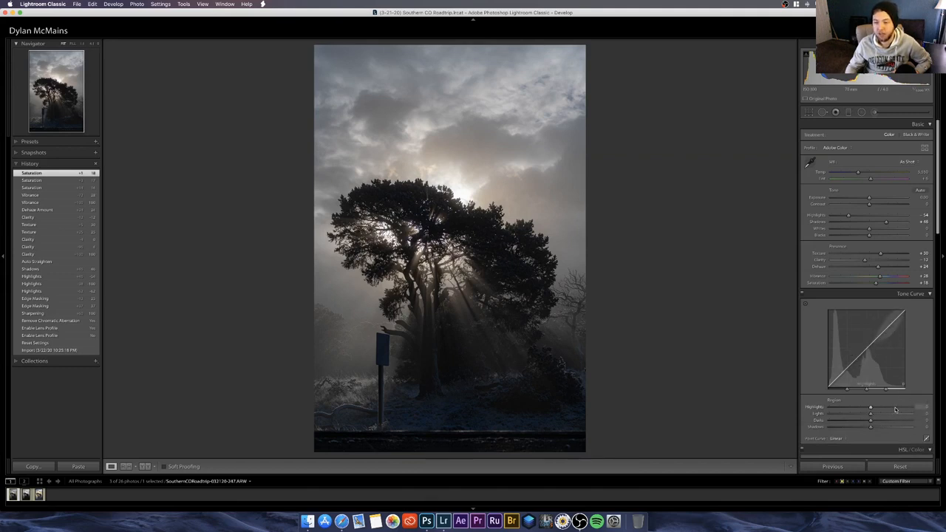
Step: Try tone curve regions at Highlights +59, Lights +21, Darks +10 and Shadows -21, and return all four to 0
{"action": "left_click", "coordinate": [895, 409]}
{"action": "mouse_move", "coordinate": [888, 415]}
{"action": "left_mouse_down"}
{"action": "mouse_move", "coordinate": [861, 427]}
{"action": "mouse_move", "coordinate": [874, 422]}
{"action": "left_mouse_up"}
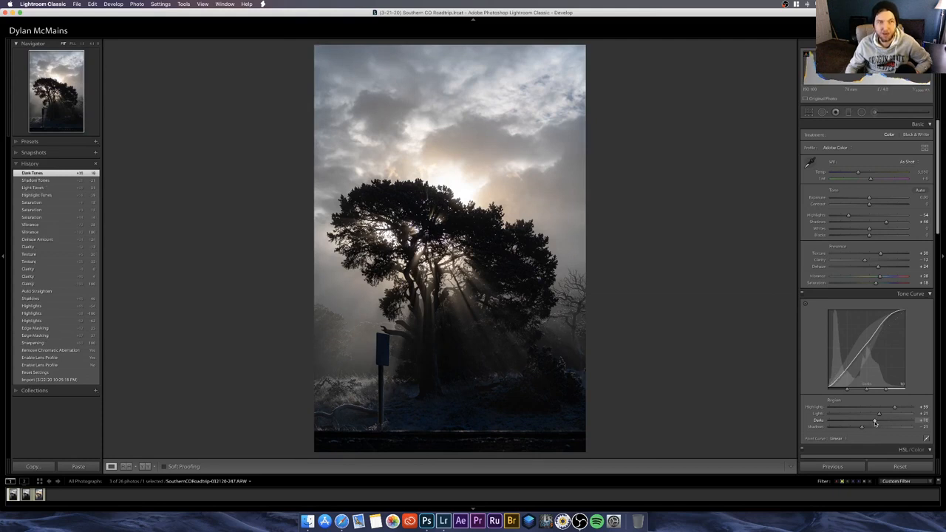
{"action": "left_click_drag", "start_coordinate": [862, 428], "coordinate": [870, 429]}
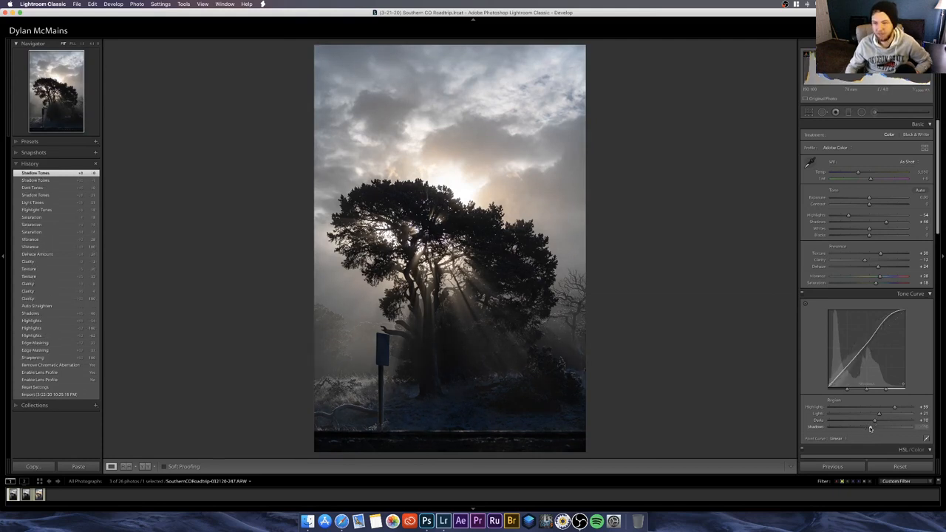
{"action": "left_click", "coordinate": [871, 421]}
{"action": "left_click", "coordinate": [870, 414]}
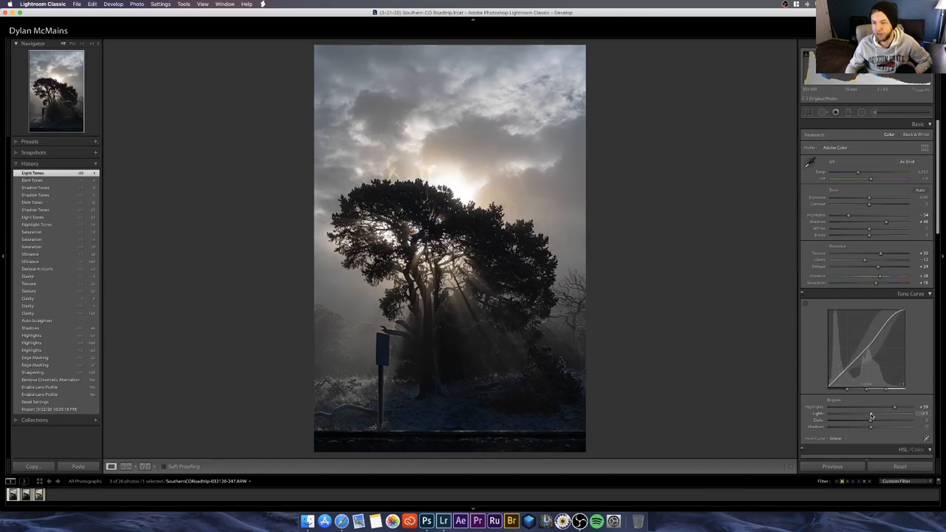
{"action": "double_click", "coordinate": [870, 407]}
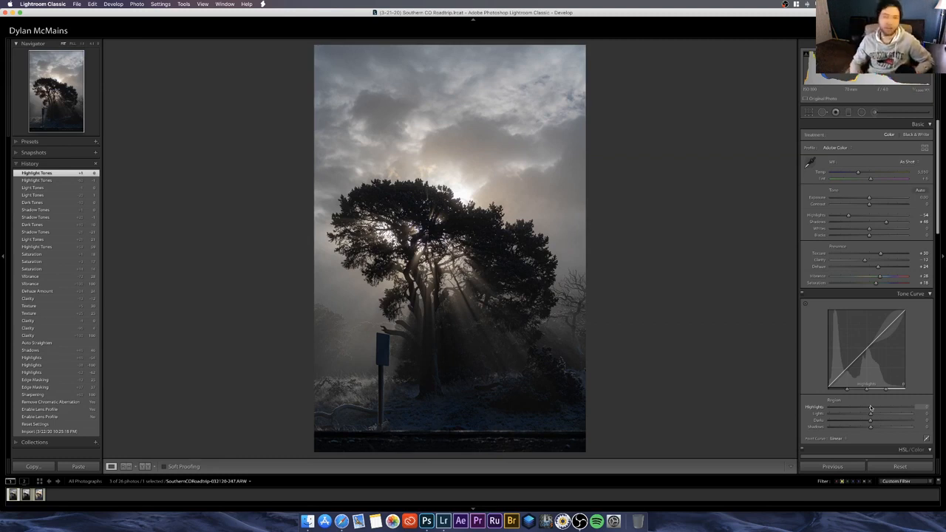
Step: Set the tone curve regions to Highlights +50, Lights +18, Darks +13 and Shadows -12
{"action": "left_click_drag", "start_coordinate": [871, 407], "coordinate": [889, 407]}
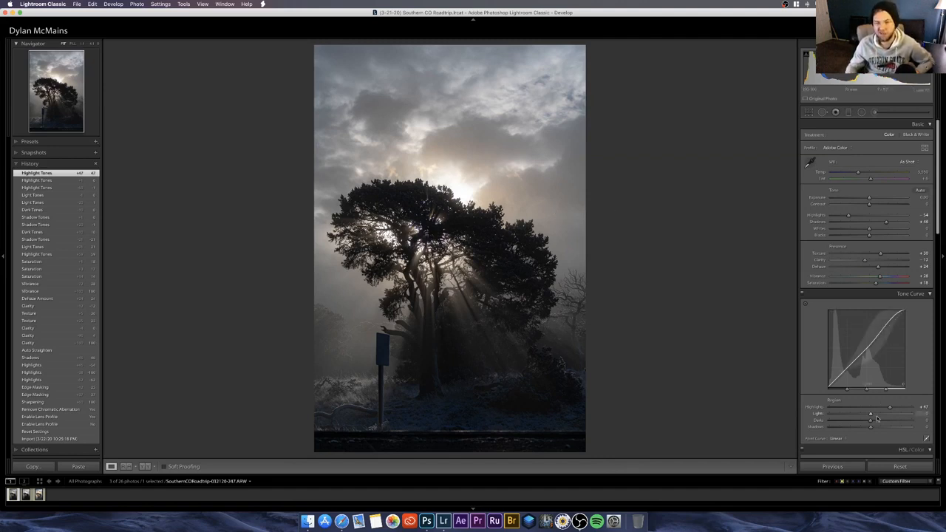
{"action": "left_click", "coordinate": [922, 407]}
{"action": "type", "text": "50"}
{"action": "key", "text": "Return"}
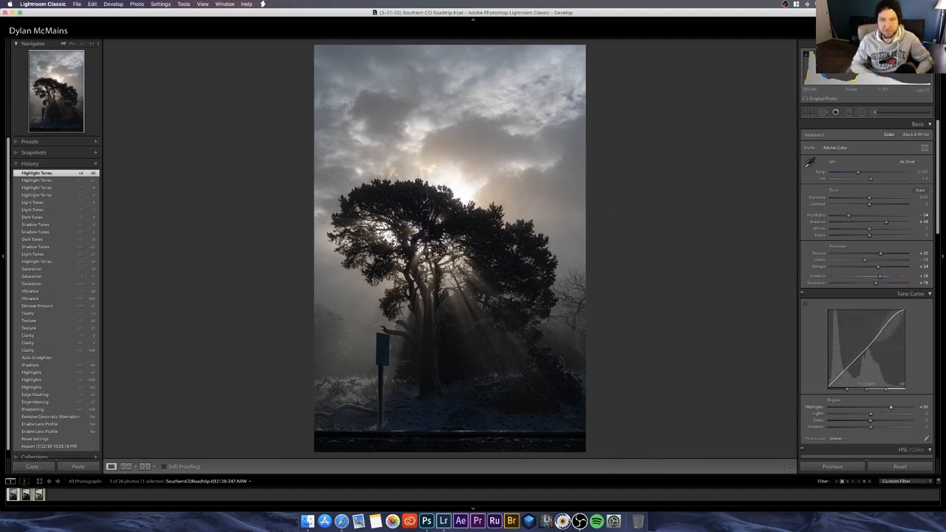
{"action": "left_click_drag", "start_coordinate": [871, 415], "coordinate": [878, 418]}
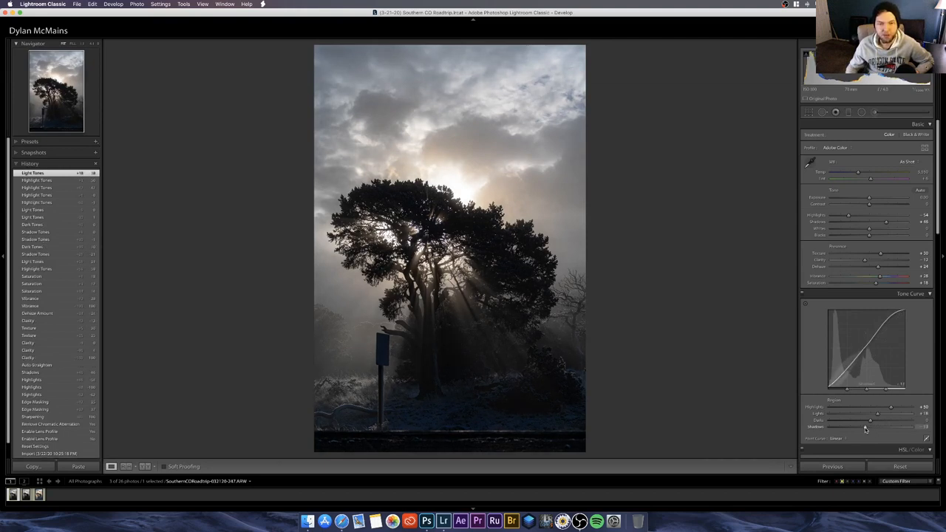
{"action": "left_click_drag", "start_coordinate": [866, 429], "coordinate": [864, 429]}
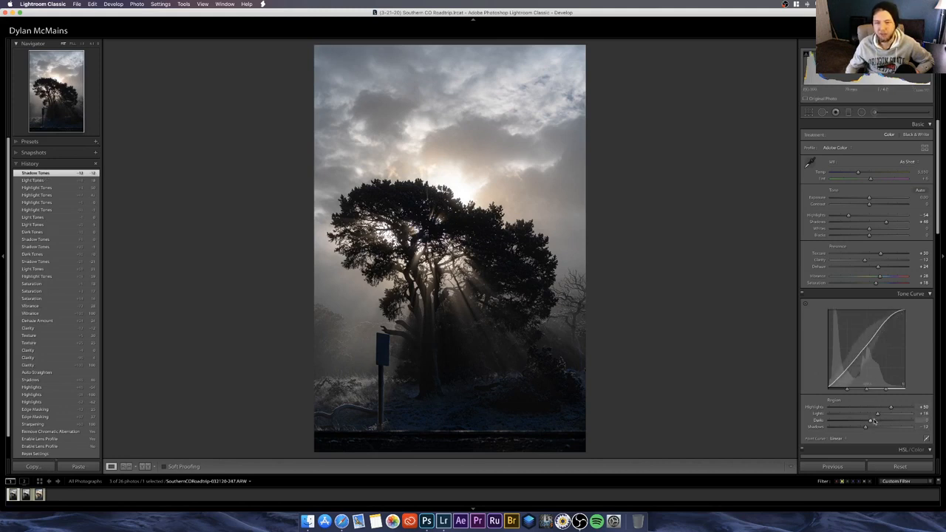
{"action": "left_click_drag", "start_coordinate": [873, 421], "coordinate": [876, 422]}
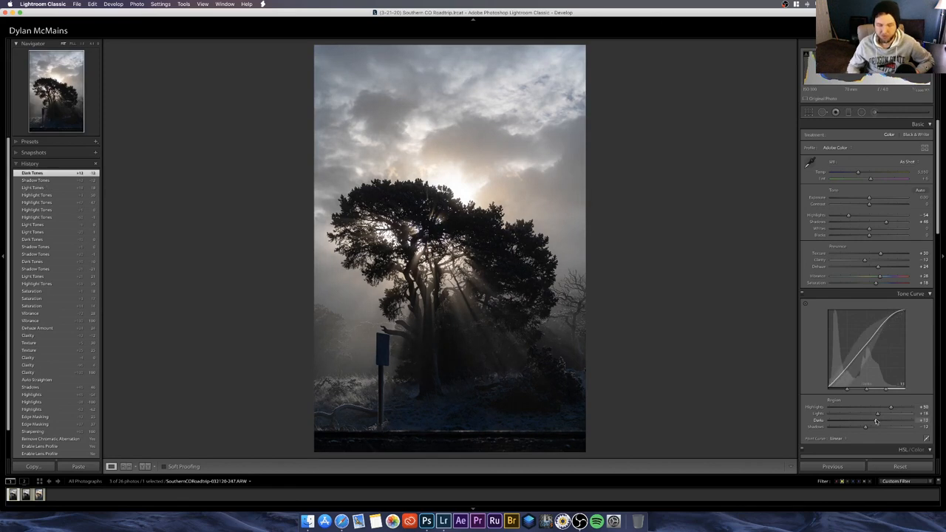
Step: Compare the edited photo with its unedited version, ending on the edited view
{"action": "key", "text": "backslash"}
{"action": "key", "text": "backslash"}
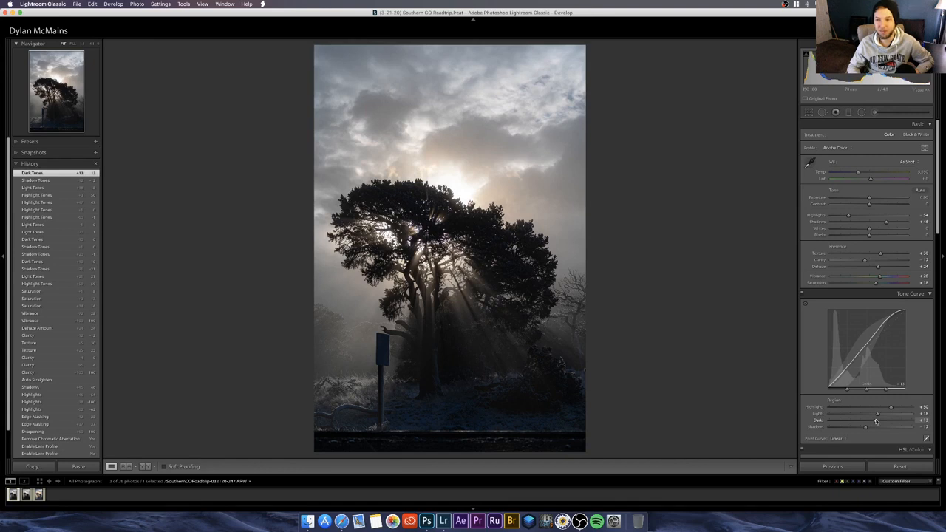
{"action": "key", "text": "backslash"}
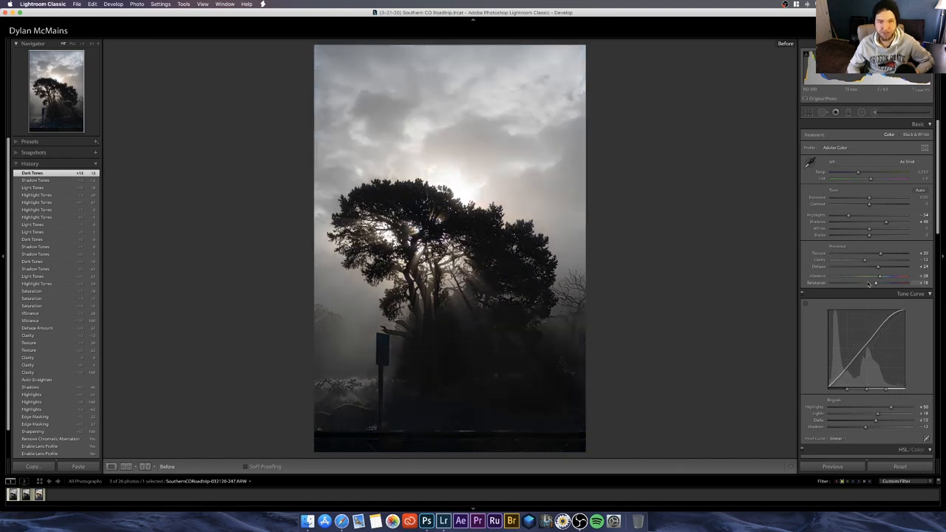
{"action": "key", "text": "backslash"}
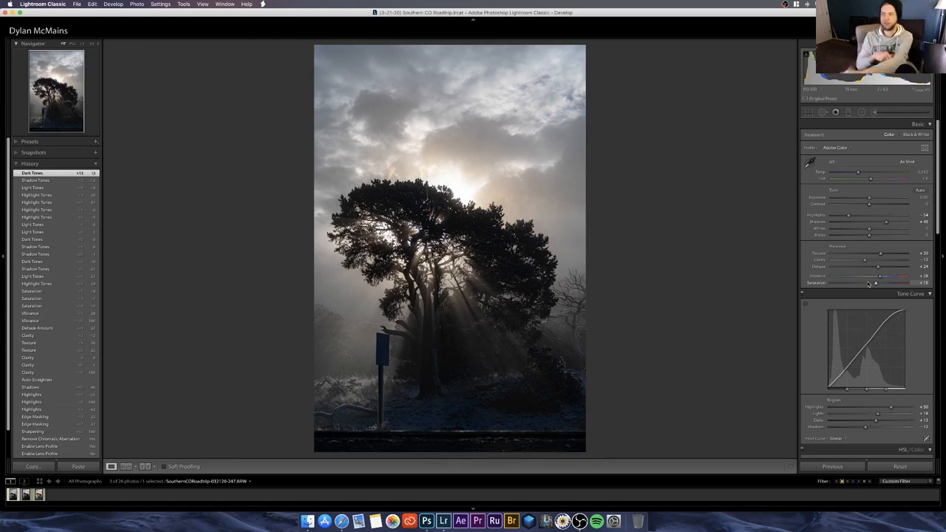
Step: Shape the RGB point curve with a slightly raised upper point, a lower point in the shadows and an adjusted black endpoint
{"action": "left_click", "coordinate": [926, 439]}
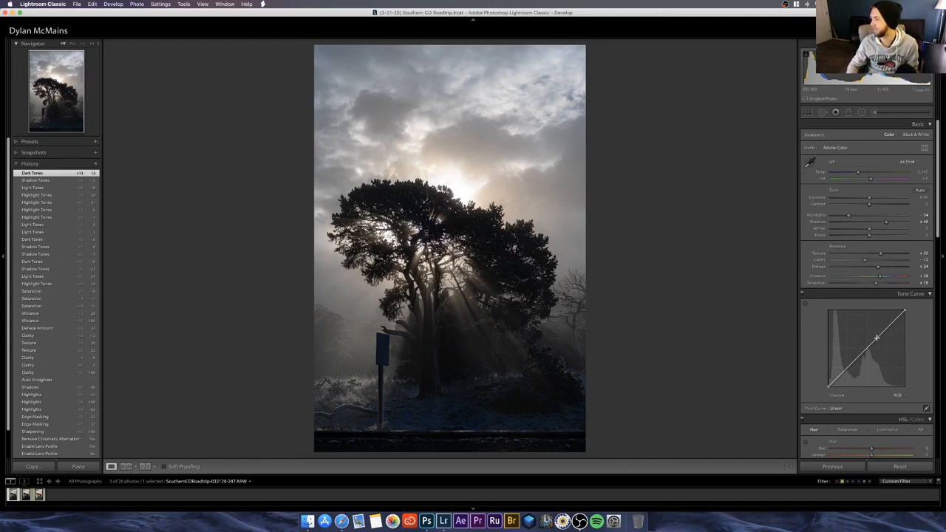
{"action": "left_click", "coordinate": [876, 338]}
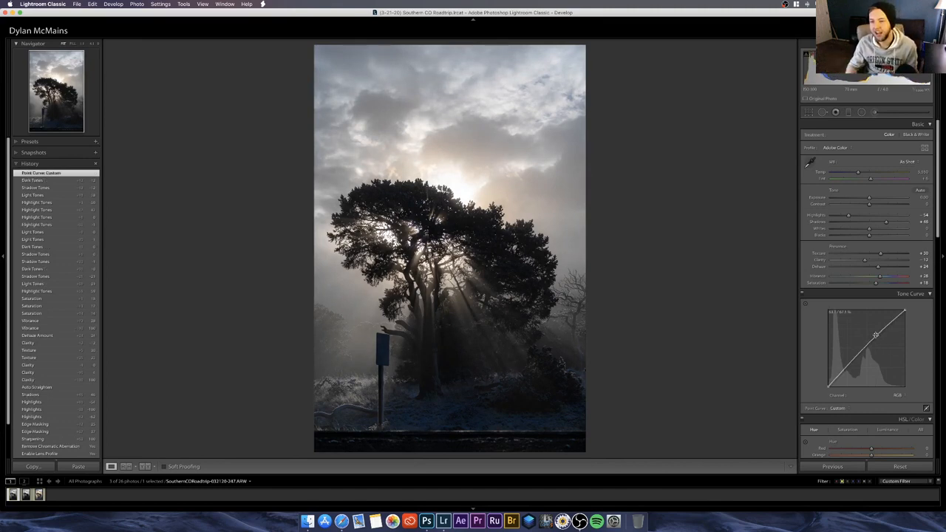
{"action": "mouse_move", "coordinate": [877, 336]}
{"action": "left_mouse_down"}
{"action": "mouse_move", "coordinate": [877, 347]}
{"action": "mouse_move", "coordinate": [876, 336]}
{"action": "left_mouse_up"}
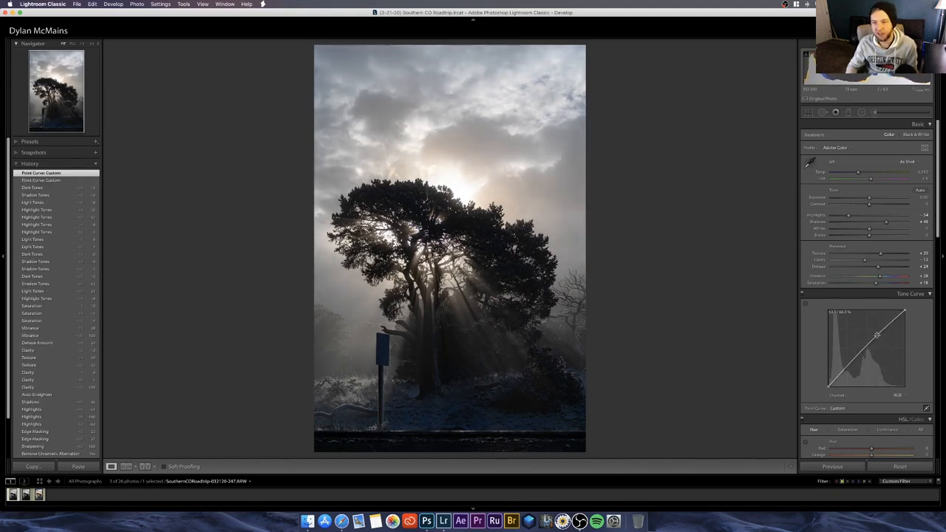
{"action": "left_click", "coordinate": [847, 369]}
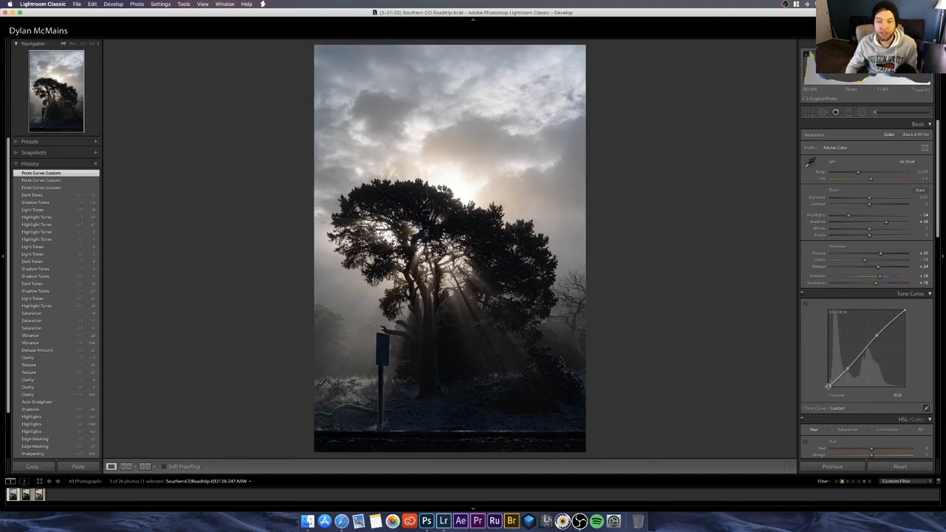
{"action": "mouse_move", "coordinate": [829, 387]}
{"action": "left_mouse_down"}
{"action": "mouse_move", "coordinate": [822, 380]}
{"action": "mouse_move", "coordinate": [829, 389]}
{"action": "left_mouse_up"}
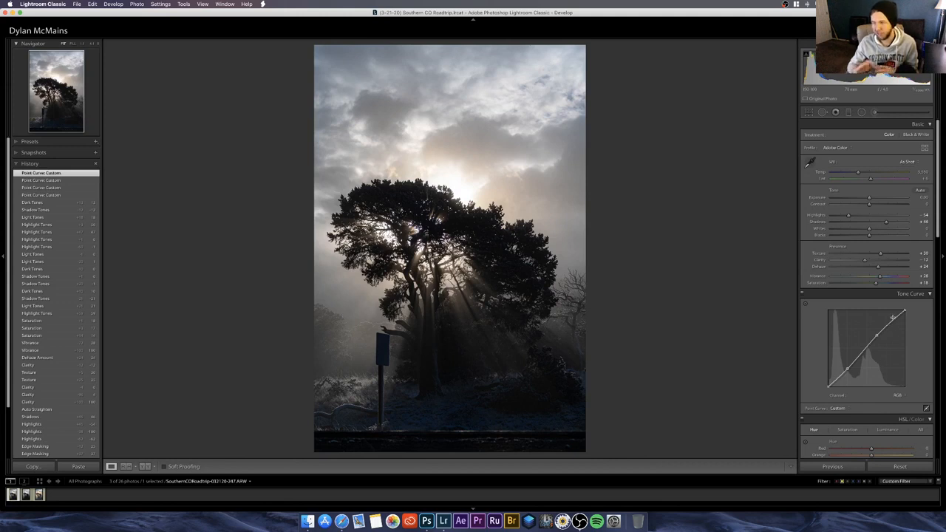
Step: Try Whites at +23 with a clipping check, and settle Whites at -47
{"action": "left_click", "coordinate": [878, 230]}
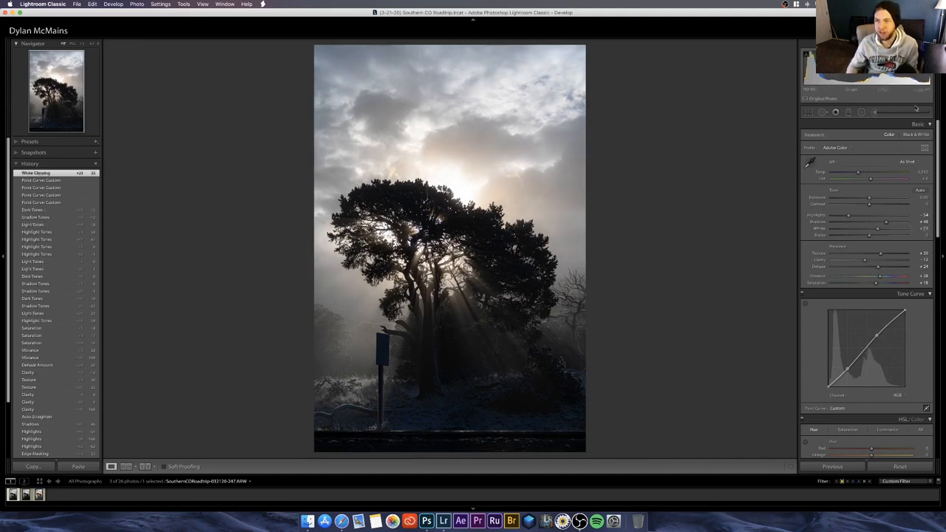
{"action": "key", "text": "j"}
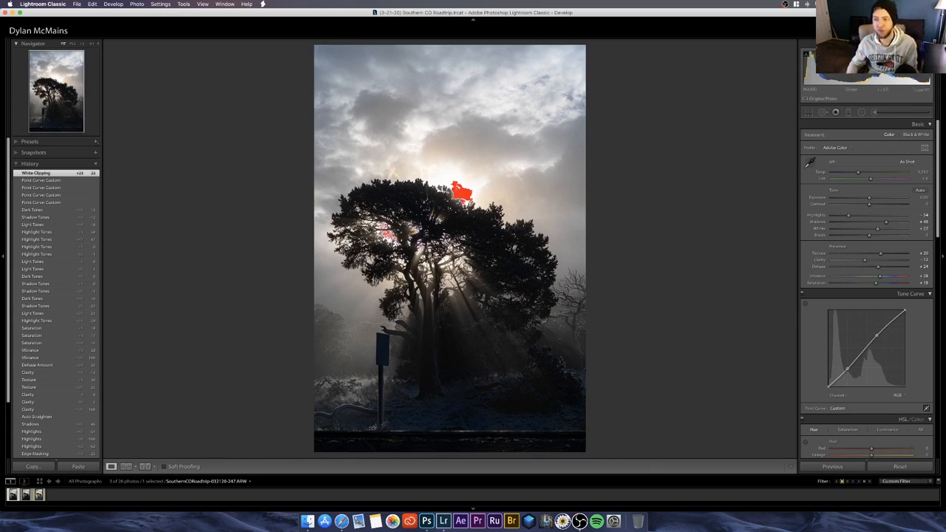
{"action": "key", "text": "j"}
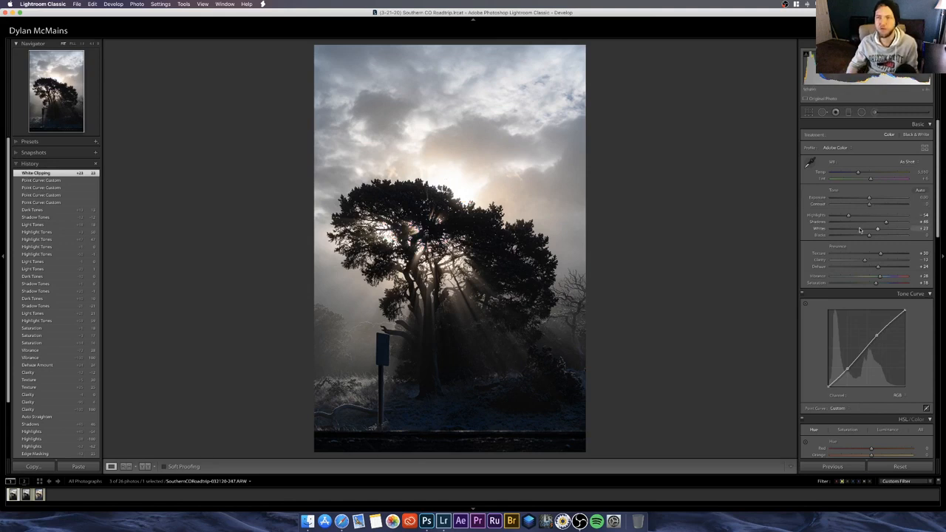
{"action": "mouse_move", "coordinate": [859, 229]}
{"action": "left_mouse_down"}
{"action": "mouse_move", "coordinate": [838, 230]}
{"action": "mouse_move", "coordinate": [850, 230]}
{"action": "left_mouse_up"}
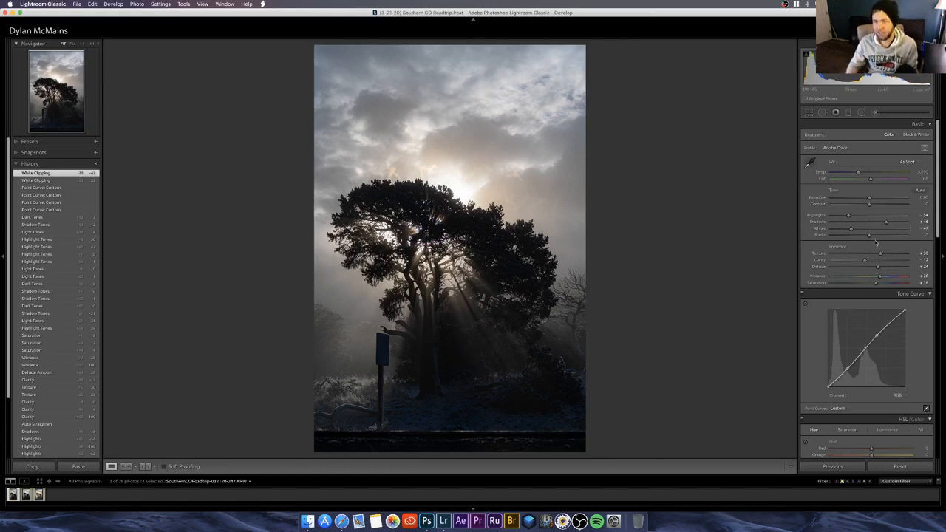
Step: Try Blacks at -45 with the shadow clipping preview, and return Blacks to 0
{"action": "left_click_drag", "start_coordinate": [867, 236], "coordinate": [851, 236]}
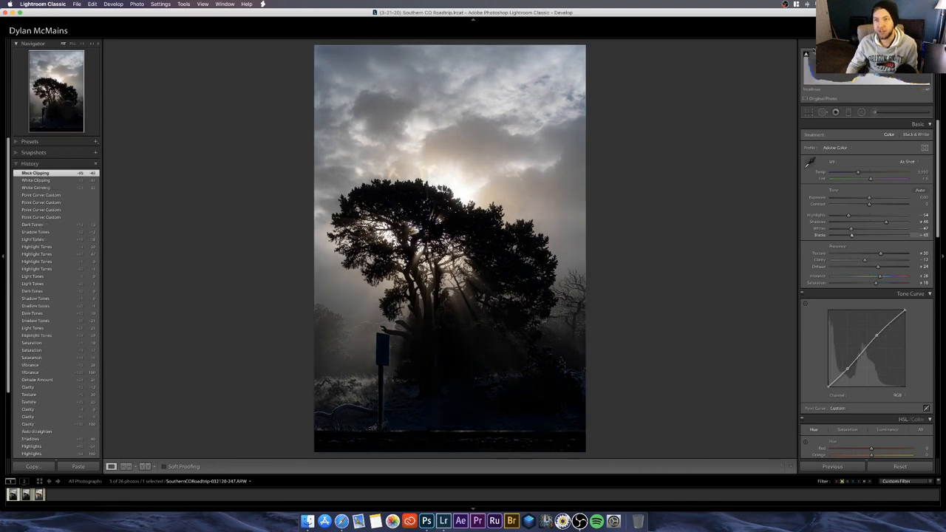
{"action": "left_click", "coordinate": [806, 55]}
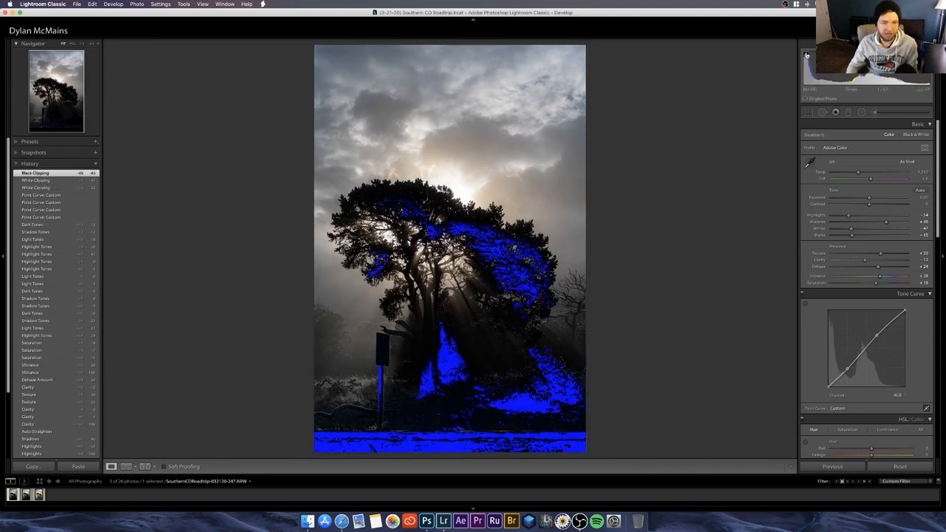
{"action": "left_click", "coordinate": [870, 235]}
{"action": "left_click_drag", "start_coordinate": [870, 235], "coordinate": [869, 237]}
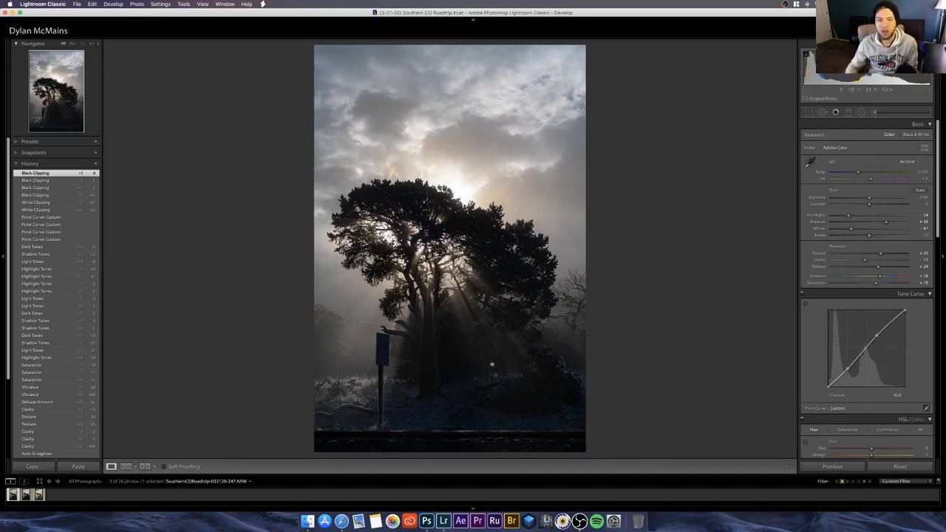
Step: Raise Shadows to +66 and lift the point curve's black endpoint slightly for a subtle fade, trying a stronger lift first
{"action": "left_click", "coordinate": [894, 222]}
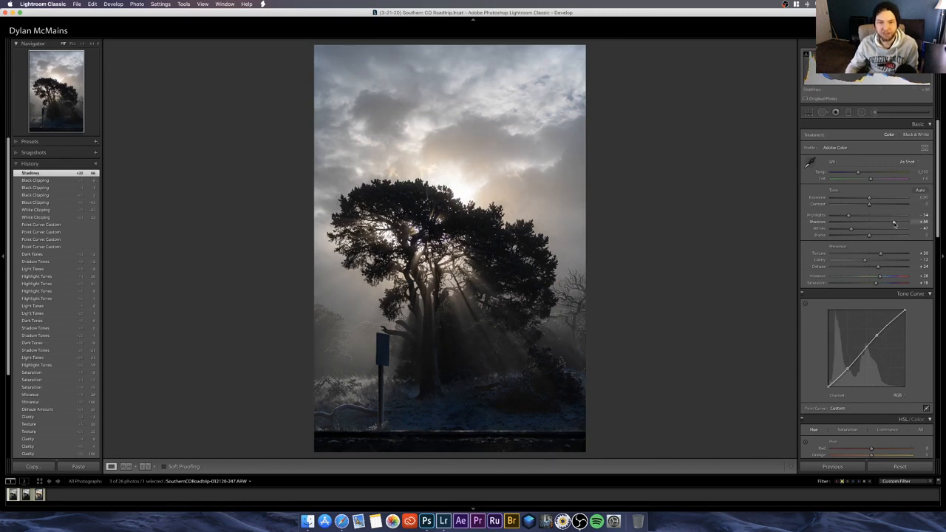
{"action": "left_click", "coordinate": [827, 383]}
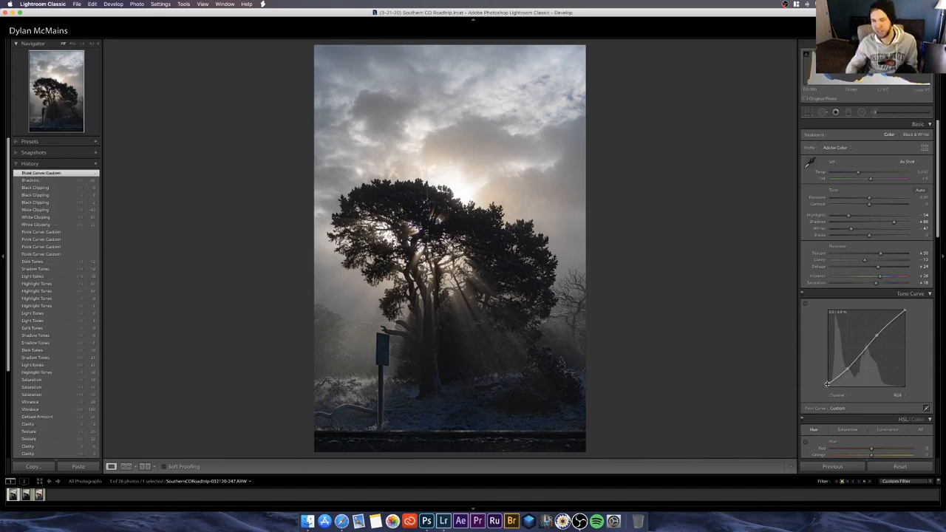
{"action": "left_click_drag", "start_coordinate": [827, 383], "coordinate": [817, 376]}
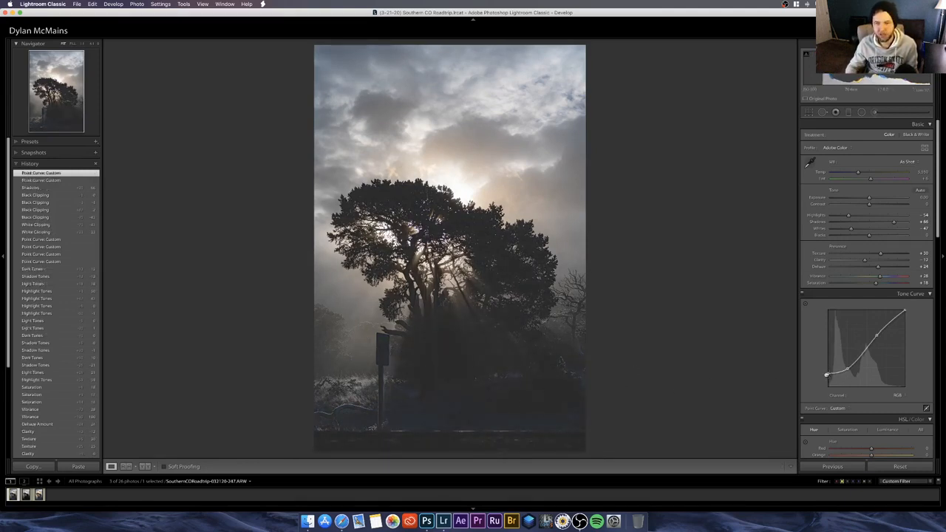
{"action": "left_click_drag", "start_coordinate": [827, 376], "coordinate": [819, 385]}
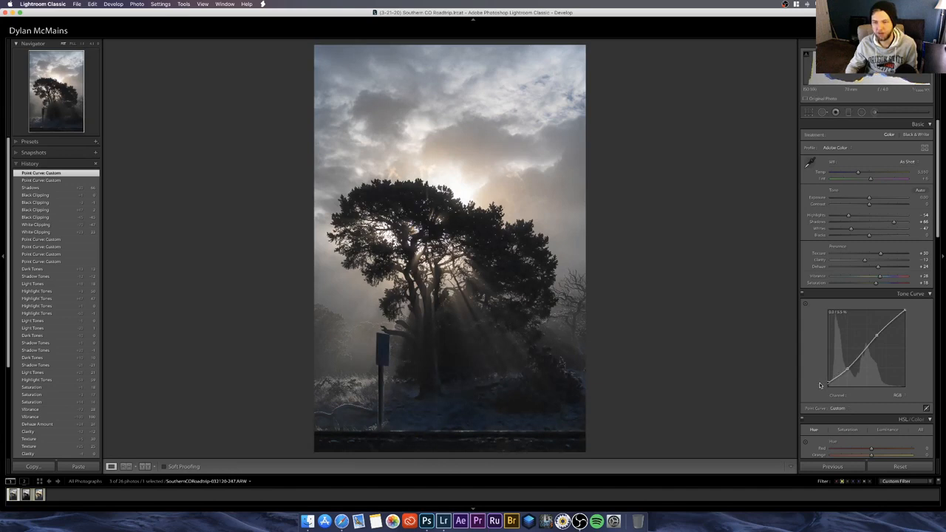
{"action": "left_click_drag", "start_coordinate": [819, 385], "coordinate": [820, 385]}
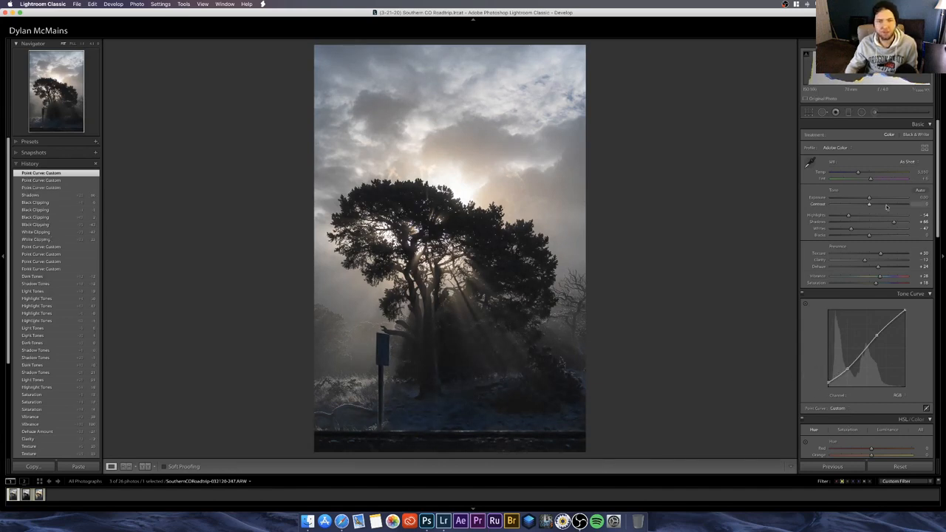
Step: Apply a slight post-crop vignette with Amount at -13 and compare the photo with its before view
{"action": "scroll", "coordinate": [806, 362], "scroll_direction": "down", "scroll_amount": 3}
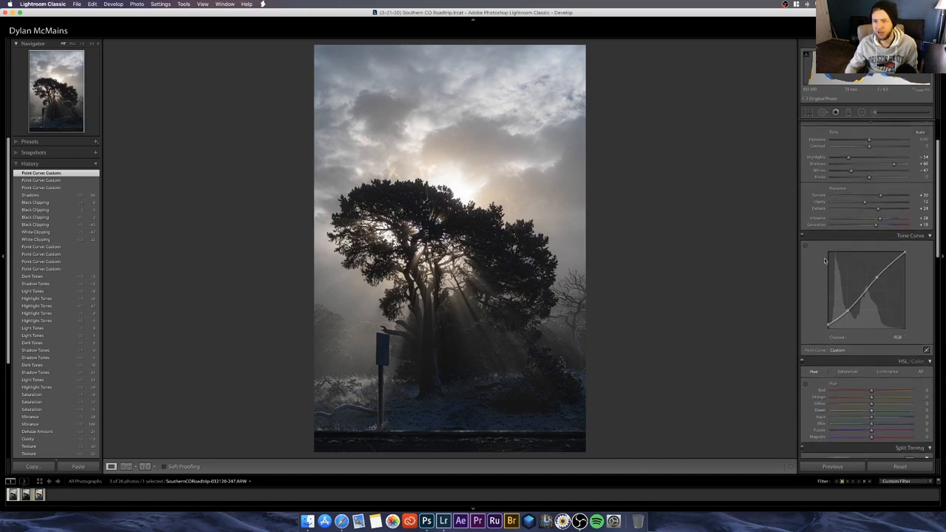
{"action": "scroll", "coordinate": [824, 260], "scroll_direction": "up", "scroll_amount": 3}
{"action": "scroll", "coordinate": [872, 322], "scroll_direction": "down", "scroll_amount": 7}
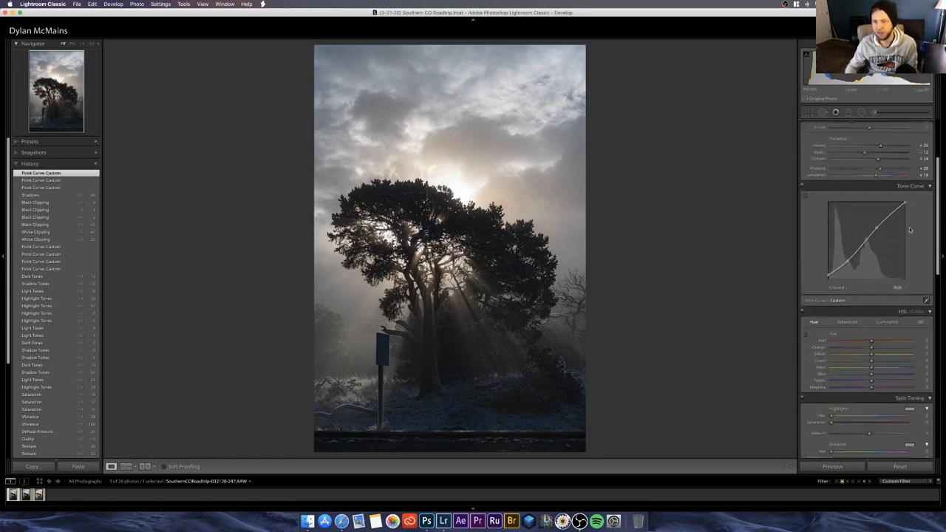
{"action": "scroll", "coordinate": [872, 322], "scroll_direction": "down", "scroll_amount": 4}
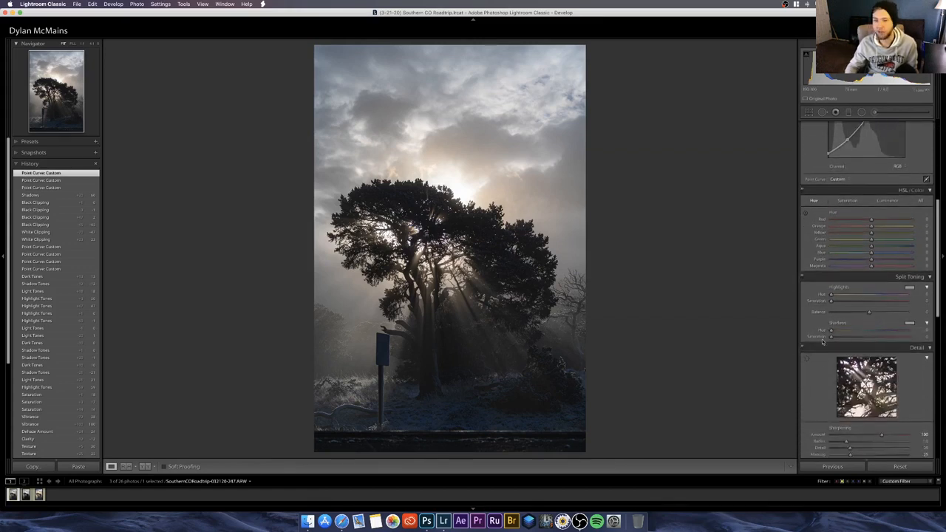
{"action": "scroll", "coordinate": [823, 342], "scroll_direction": "down", "scroll_amount": 15}
{"action": "scroll", "coordinate": [821, 370], "scroll_direction": "down", "scroll_amount": 3}
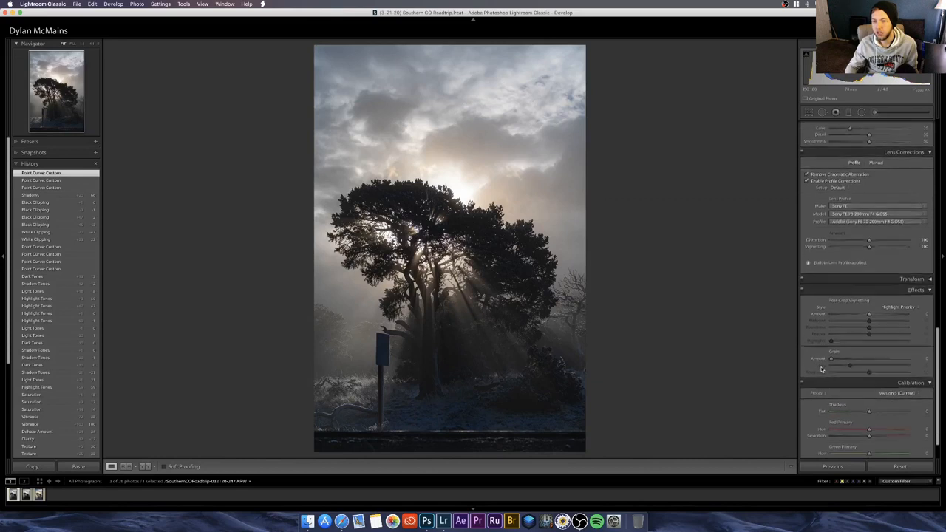
{"action": "scroll", "coordinate": [871, 369], "scroll_direction": "up", "scroll_amount": 2}
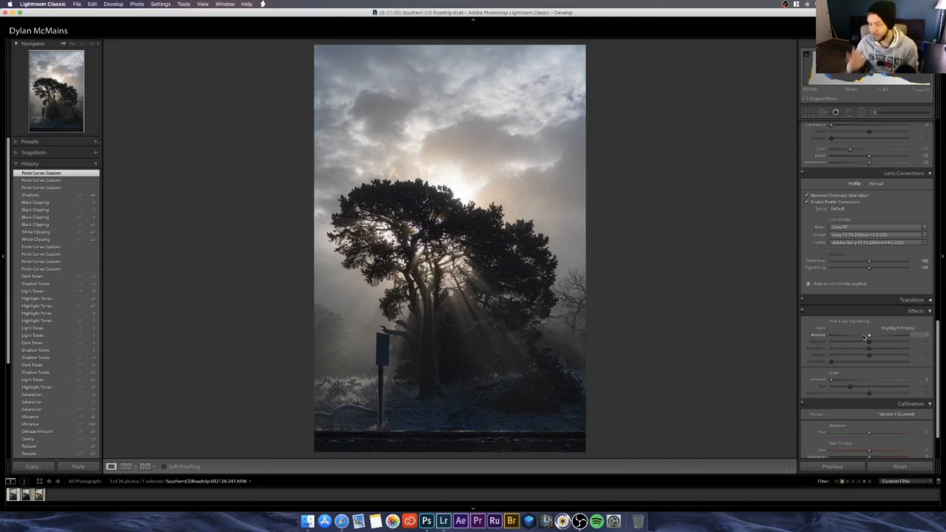
{"action": "left_click_drag", "start_coordinate": [866, 336], "coordinate": [869, 338]}
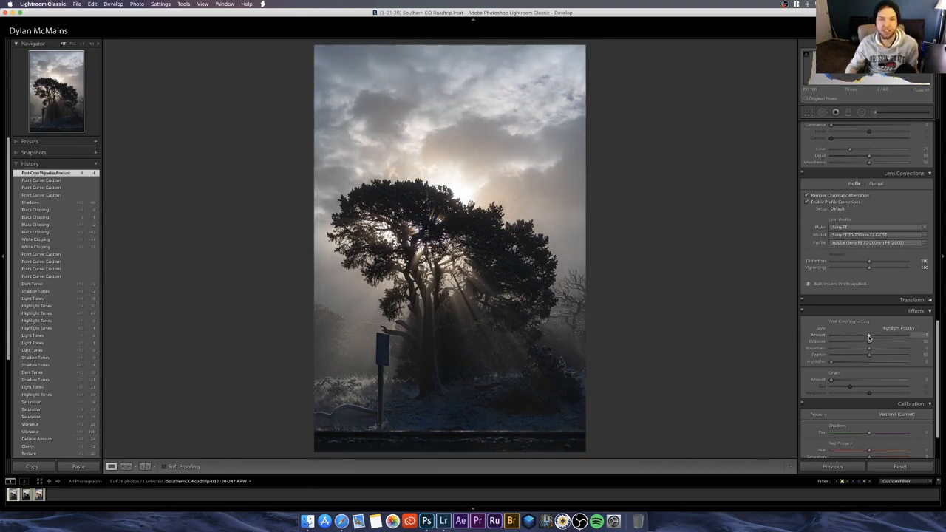
{"action": "mouse_move", "coordinate": [869, 338]}
{"action": "left_mouse_down"}
{"action": "mouse_move", "coordinate": [831, 337]}
{"action": "mouse_move", "coordinate": [864, 338]}
{"action": "left_mouse_up"}
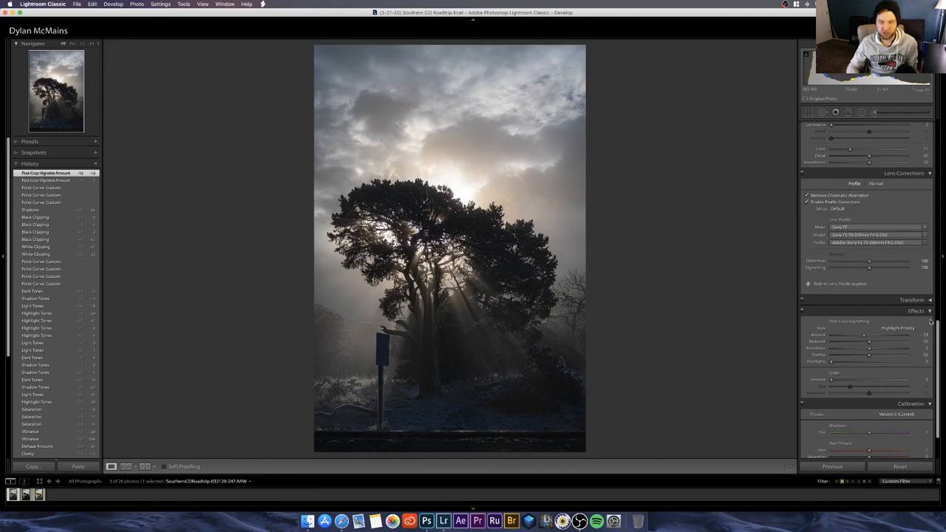
{"action": "key", "text": "backslash"}
{"action": "key", "text": "backslash"}
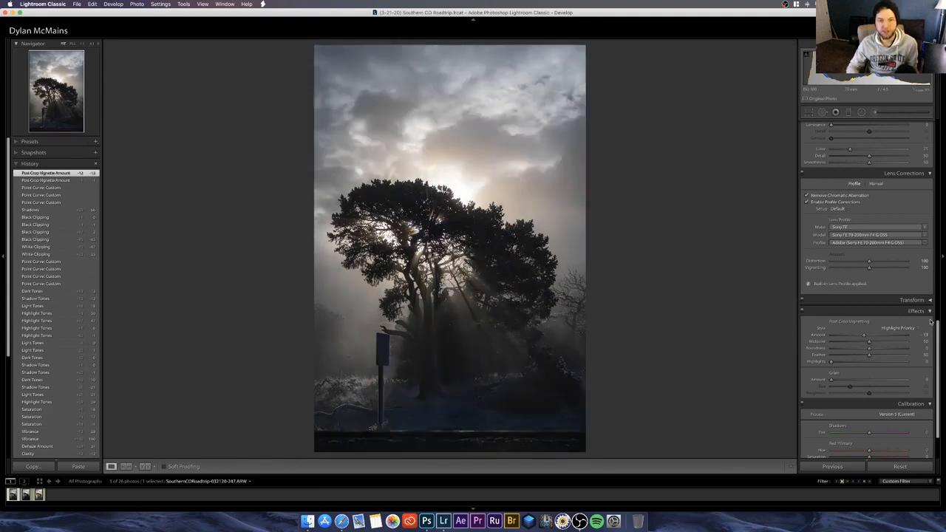
{"action": "key", "text": "backslash"}
{"action": "key", "text": "backslash"}
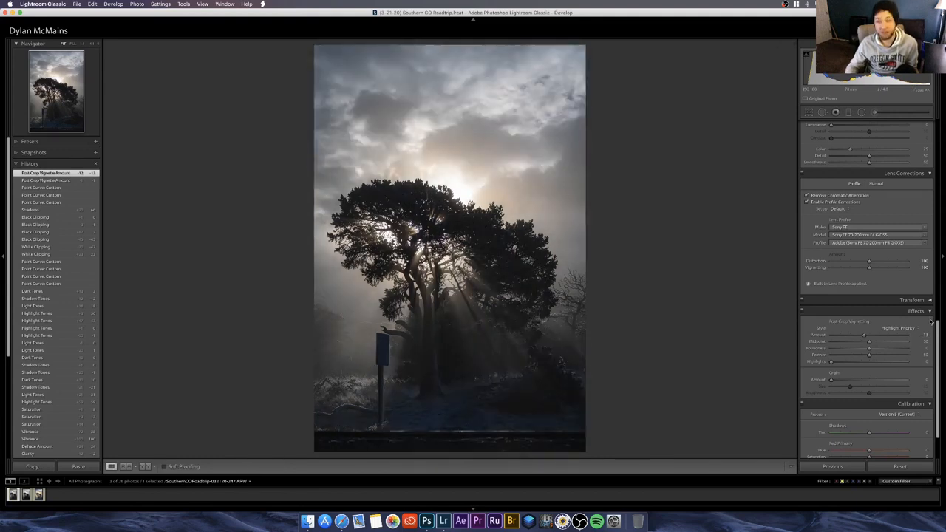
Step: Show the HSL saturation adjustments and review the finished JPG version as a colour reference, returning to the raw photo
{"action": "scroll", "coordinate": [812, 252], "scroll_direction": "up", "scroll_amount": 10}
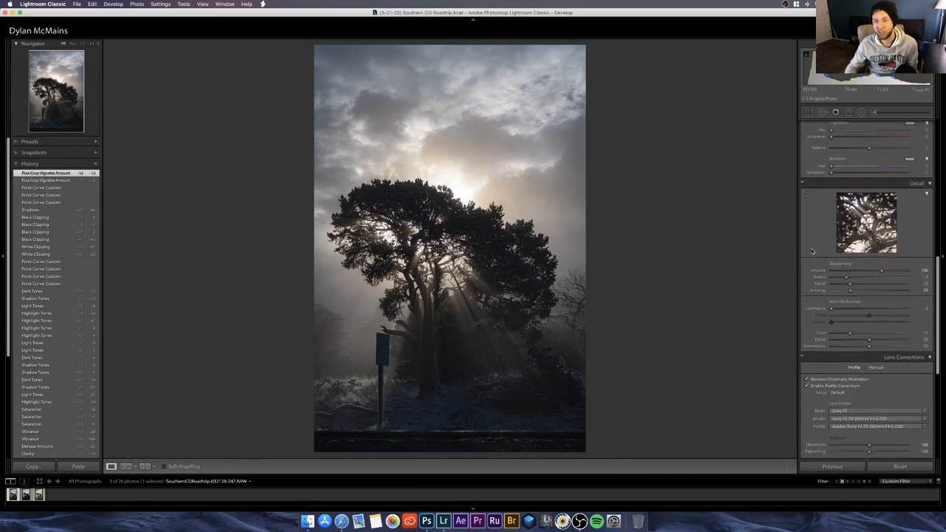
{"action": "scroll", "coordinate": [812, 252], "scroll_direction": "up", "scroll_amount": 3}
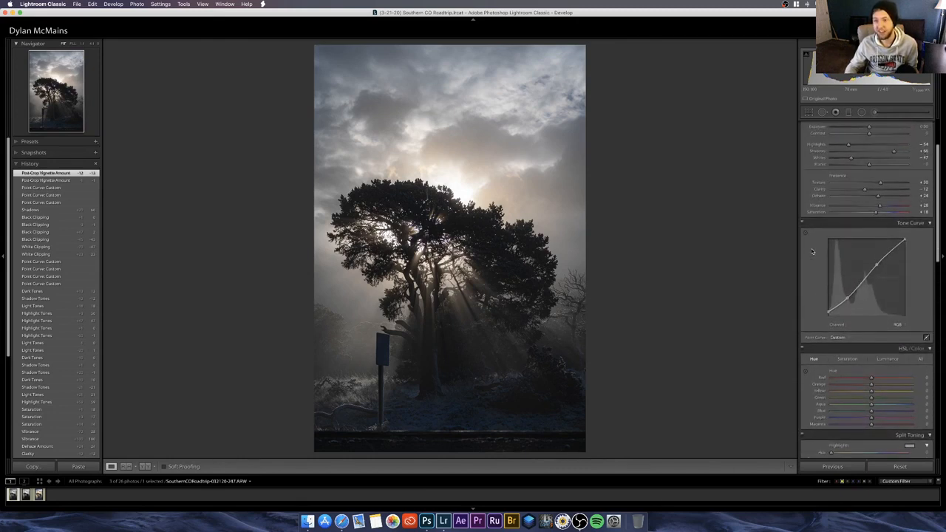
{"action": "scroll", "coordinate": [811, 251], "scroll_direction": "down", "scroll_amount": 2}
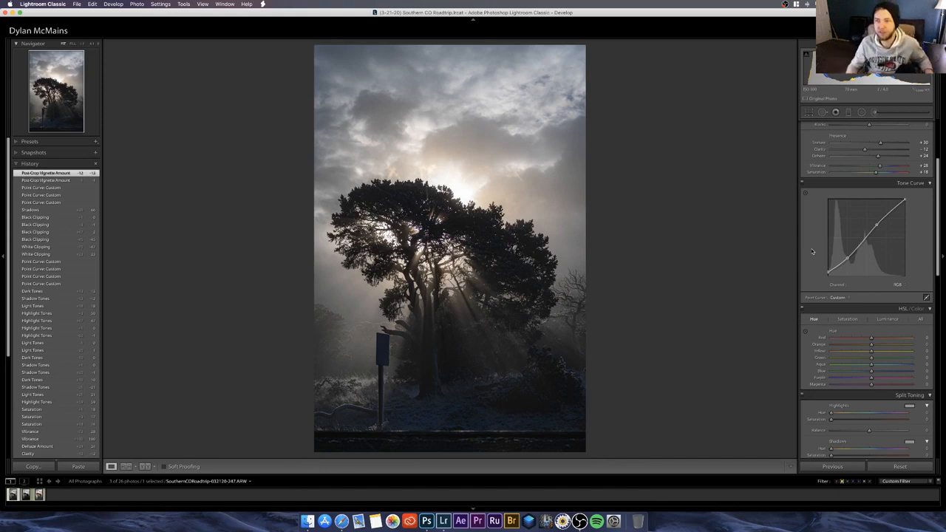
{"action": "left_click", "coordinate": [847, 320]}
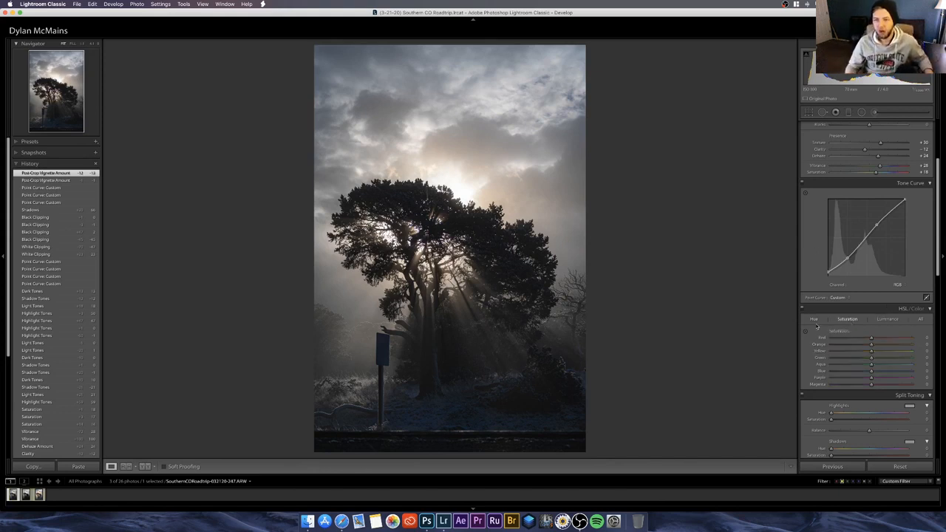
{"action": "left_click", "coordinate": [805, 332]}
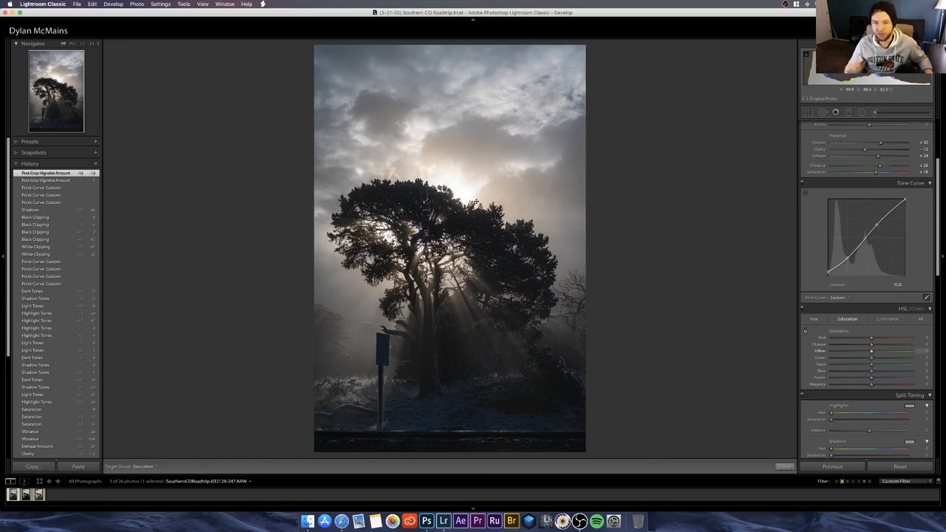
{"action": "left_click", "coordinate": [39, 494]}
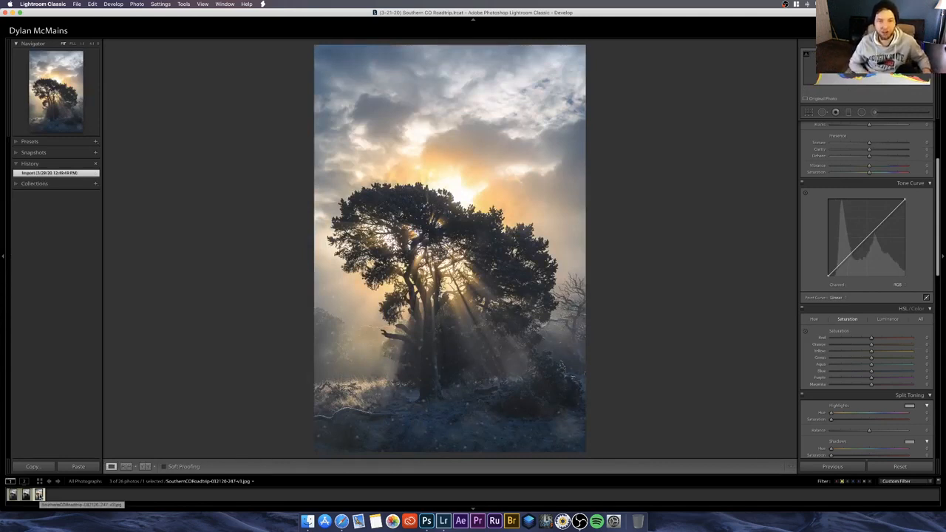
{"action": "key", "text": "Left"}
{"action": "key", "text": "Left"}
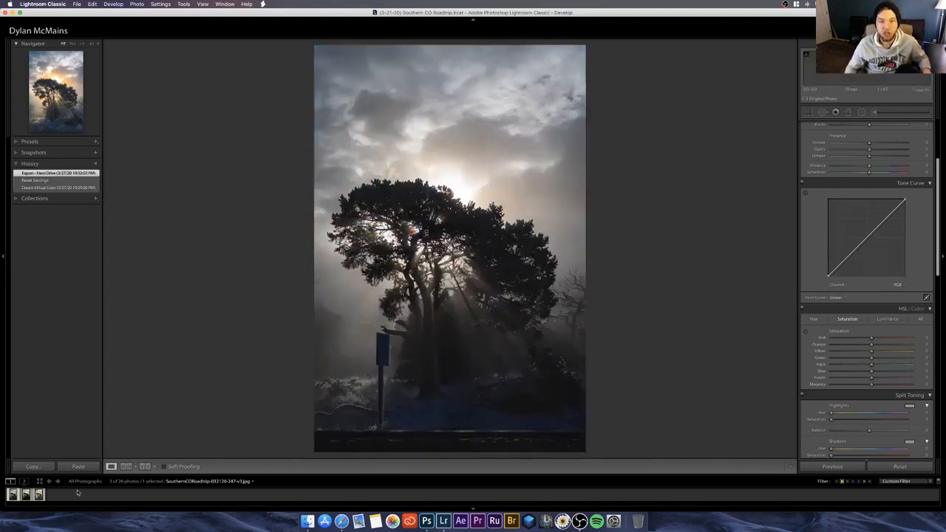
Step: Using the targeted adjustment, raise Orange and Yellow saturation to +55 from the sunlit sky and Blue saturation to +19 from the ground
{"action": "left_click", "coordinate": [804, 332]}
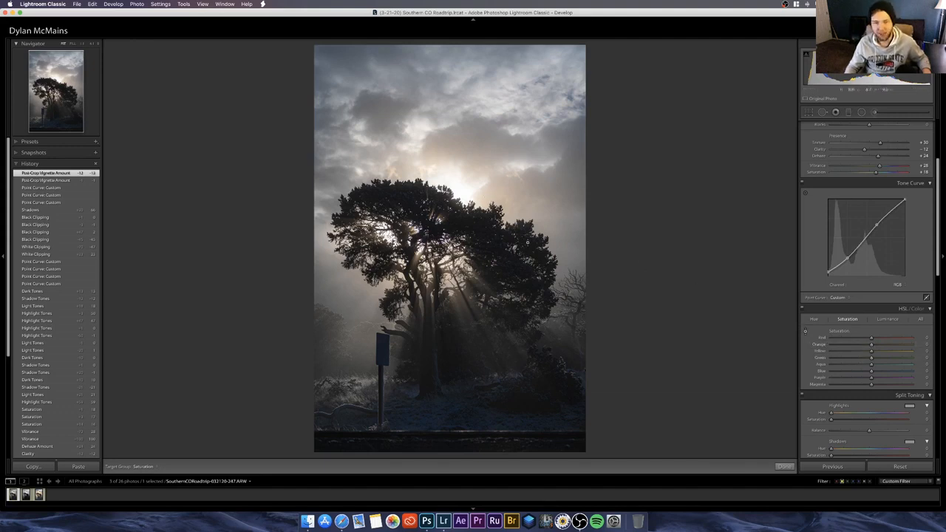
{"action": "mouse_move", "coordinate": [886, 345]}
{"action": "left_mouse_down"}
{"action": "mouse_move", "coordinate": [844, 352]}
{"action": "mouse_move", "coordinate": [907, 357]}
{"action": "mouse_move", "coordinate": [871, 347]}
{"action": "left_mouse_up"}
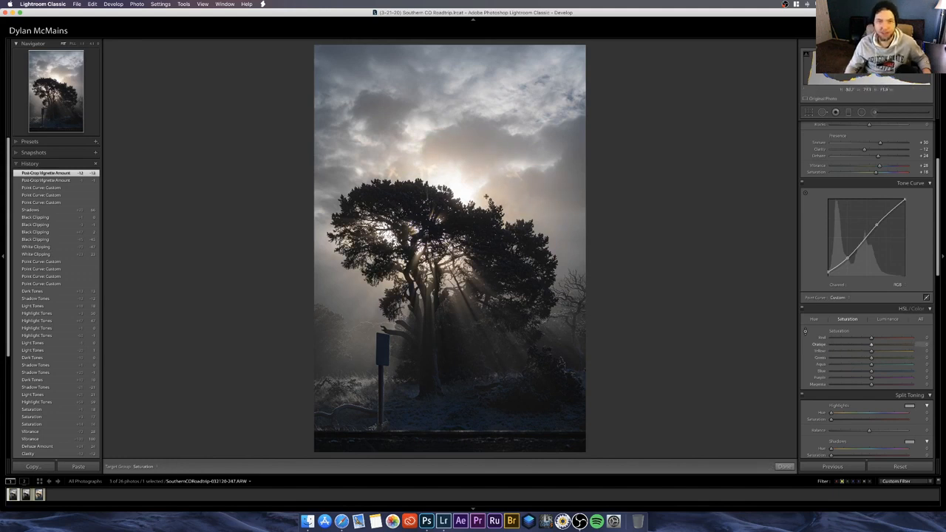
{"action": "left_click_drag", "start_coordinate": [488, 200], "coordinate": [488, 198]}
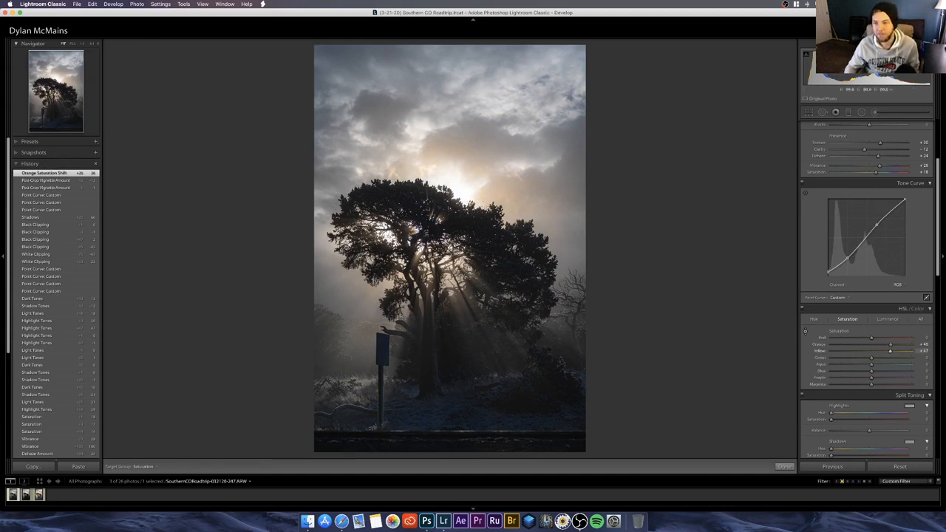
{"action": "left_click_drag", "start_coordinate": [481, 201], "coordinate": [481, 199]}
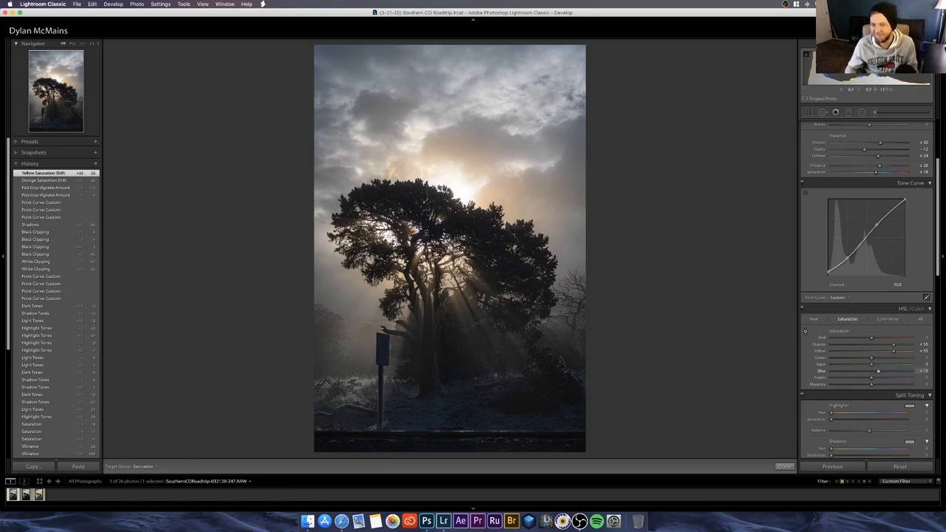
{"action": "left_click_drag", "start_coordinate": [420, 434], "coordinate": [419, 429]}
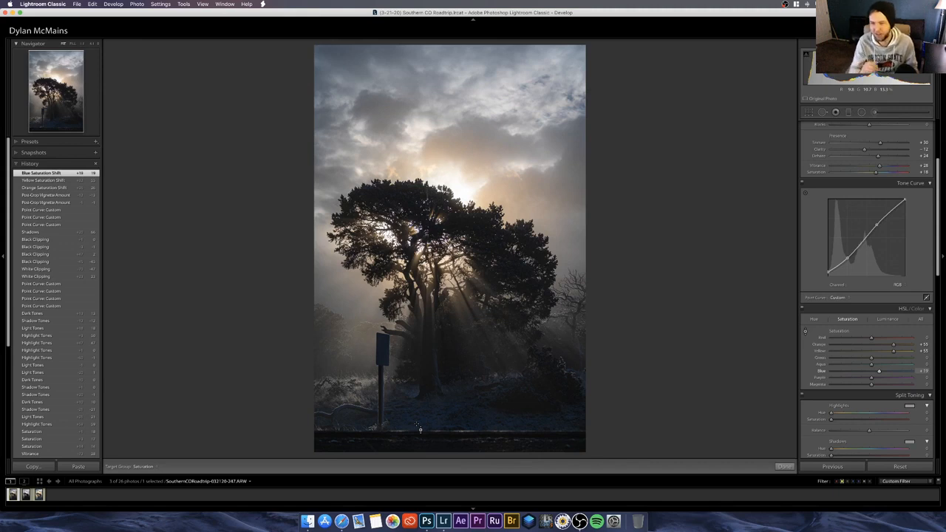
Step: Raise Blue luminance to +36 from the ground area and compare with the earlier yellow saturation state in the edit history
{"action": "left_click", "coordinate": [885, 320]}
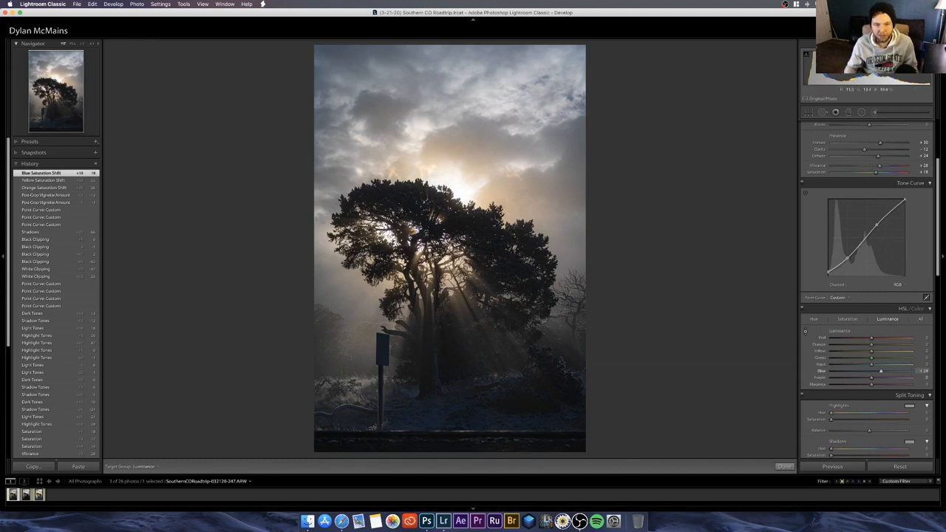
{"action": "left_click_drag", "start_coordinate": [428, 431], "coordinate": [427, 427]}
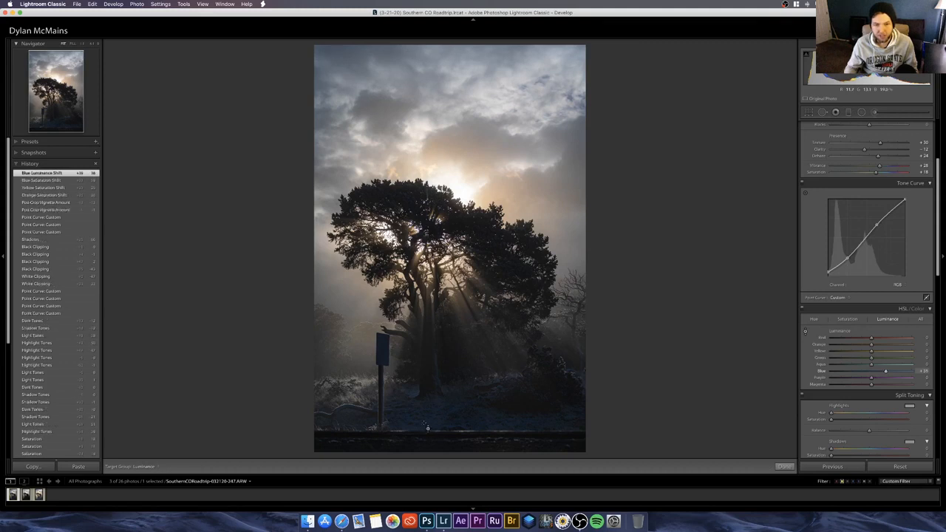
{"action": "left_click", "coordinate": [79, 187]}
{"action": "left_click", "coordinate": [79, 173]}
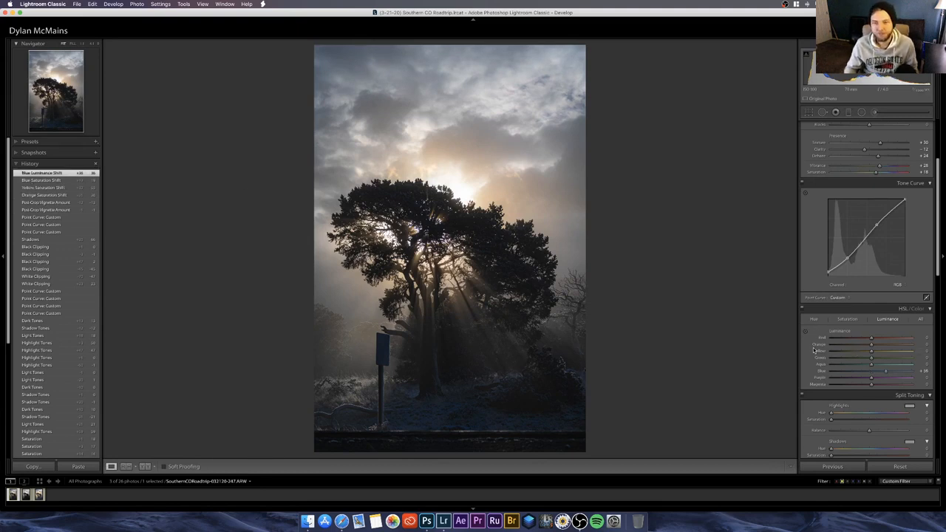
Step: Shift the hue of the sunlit clouds with the targeted adjustment, setting Orange to +9 and Yellow to +8
{"action": "left_click", "coordinate": [814, 319]}
{"action": "left_click", "coordinate": [805, 331]}
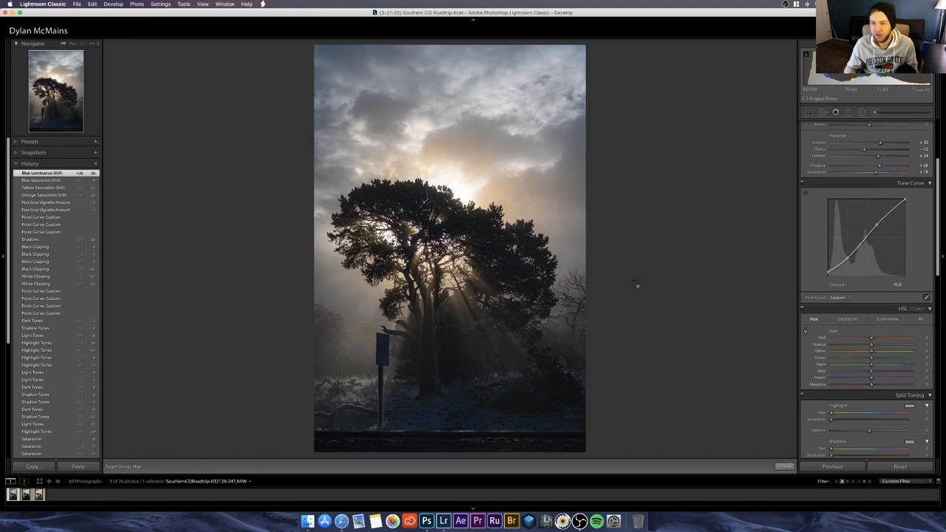
{"action": "mouse_move", "coordinate": [487, 196]}
{"action": "left_mouse_down"}
{"action": "mouse_move", "coordinate": [488, 223]}
{"action": "mouse_move", "coordinate": [488, 204]}
{"action": "left_mouse_up"}
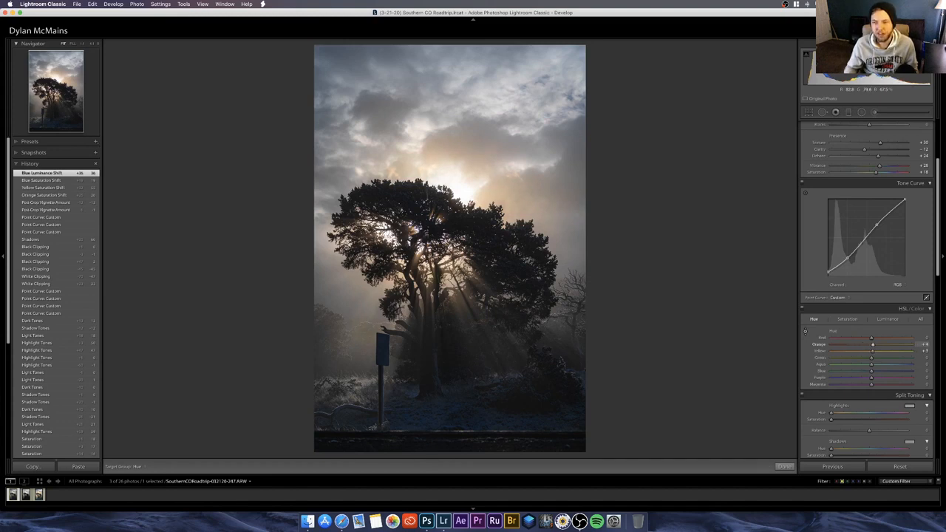
{"action": "left_click_drag", "start_coordinate": [488, 201], "coordinate": [485, 193]}
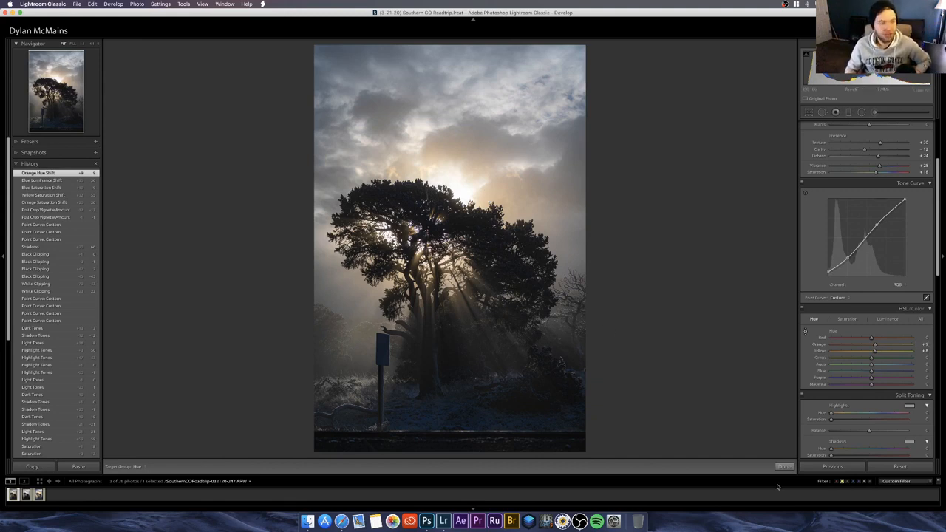
Step: Split-tone the highlights with Hue 46 and Saturation 18, previewing the hue at full saturation first
{"action": "scroll", "coordinate": [864, 414], "scroll_direction": "down", "scroll_amount": 2}
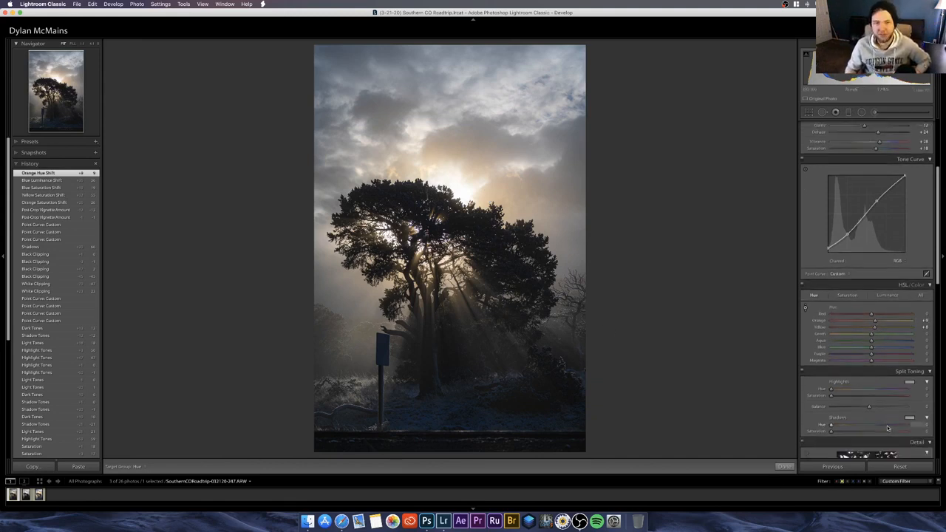
{"action": "left_click", "coordinate": [910, 396]}
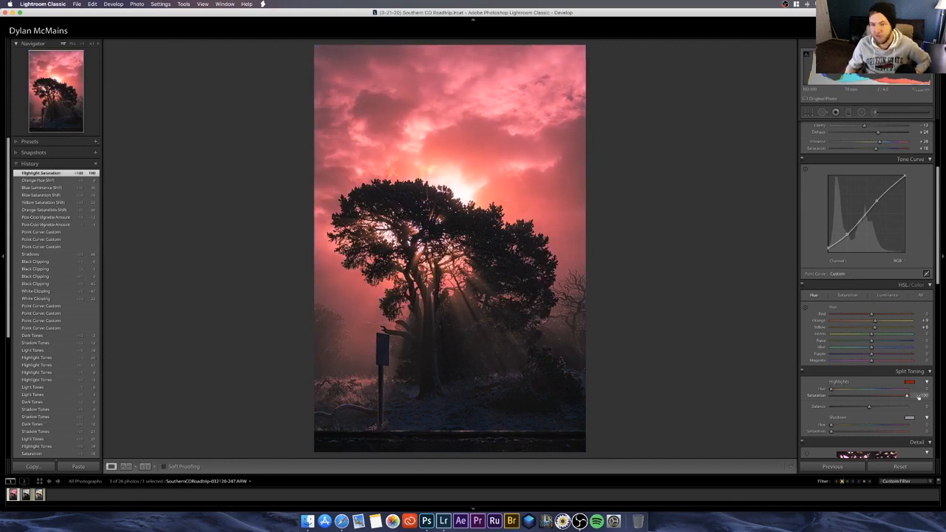
{"action": "left_click_drag", "start_coordinate": [830, 389], "coordinate": [841, 389]}
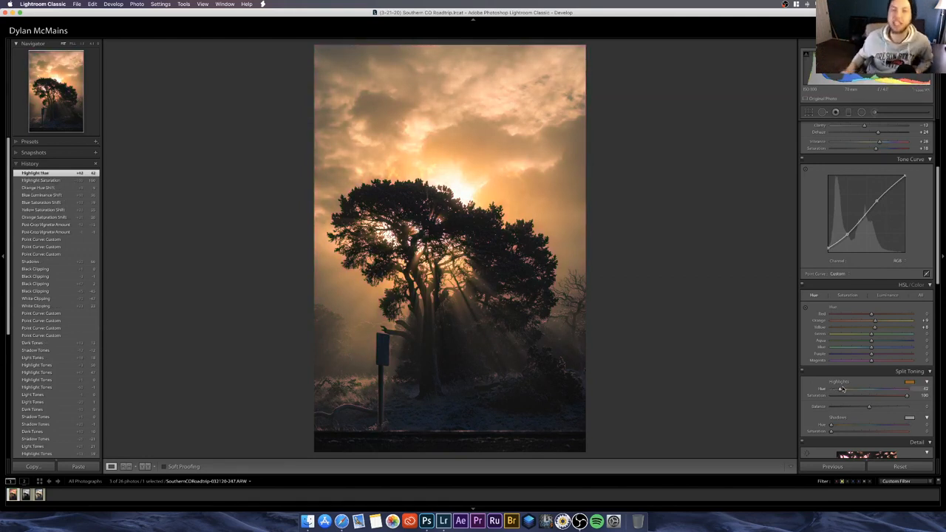
{"action": "left_click_drag", "start_coordinate": [840, 390], "coordinate": [840, 391]}
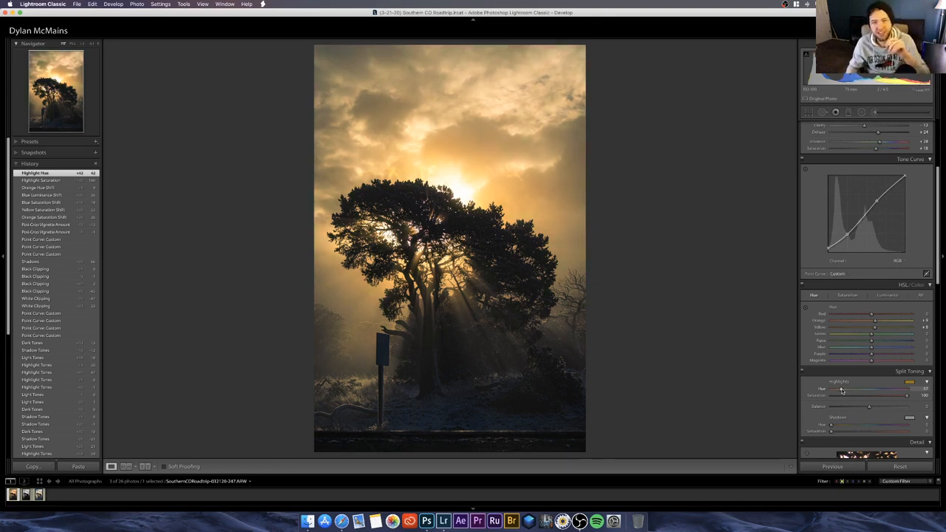
{"action": "left_click_drag", "start_coordinate": [841, 390], "coordinate": [841, 390]}
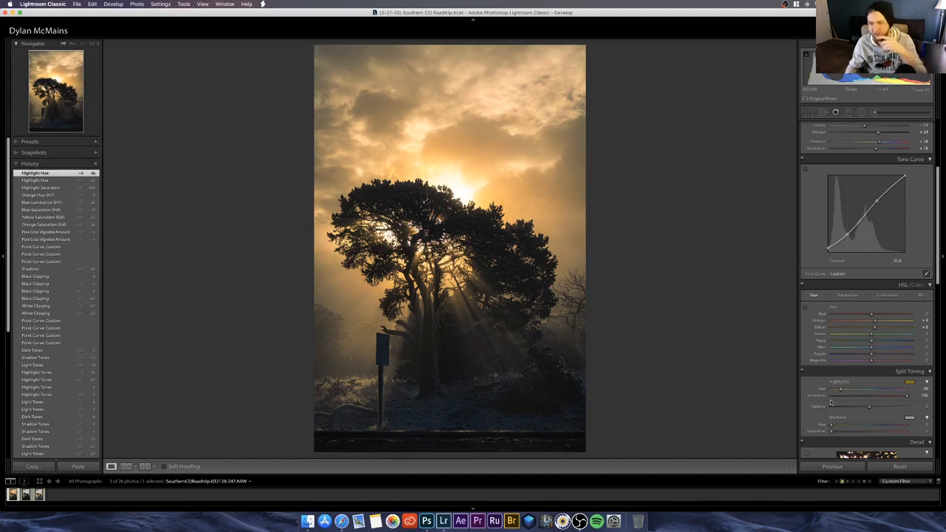
{"action": "left_click", "coordinate": [830, 396]}
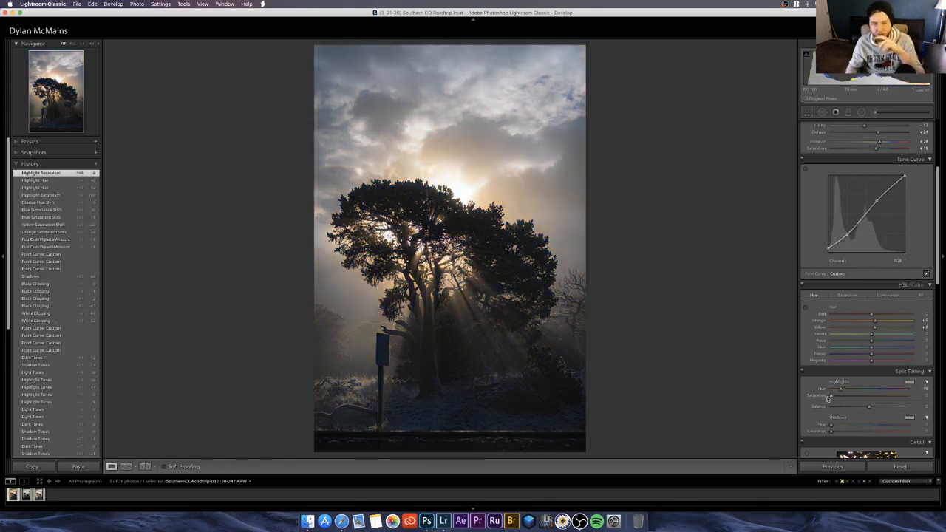
{"action": "left_click_drag", "start_coordinate": [828, 398], "coordinate": [846, 397]}
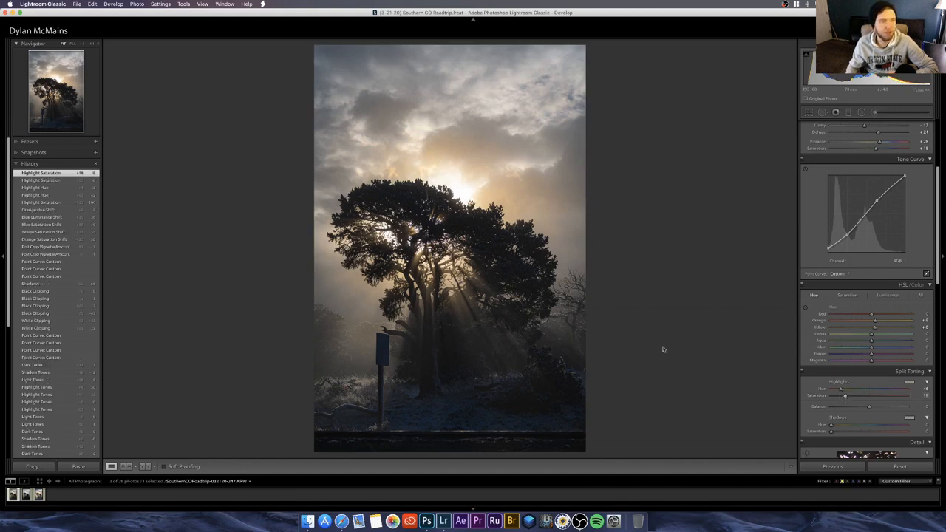
Step: Split-tone the shadows with Hue 229 and Saturation 8, previewing the hue at full saturation first
{"action": "left_click_drag", "start_coordinate": [910, 432], "coordinate": [916, 433]}
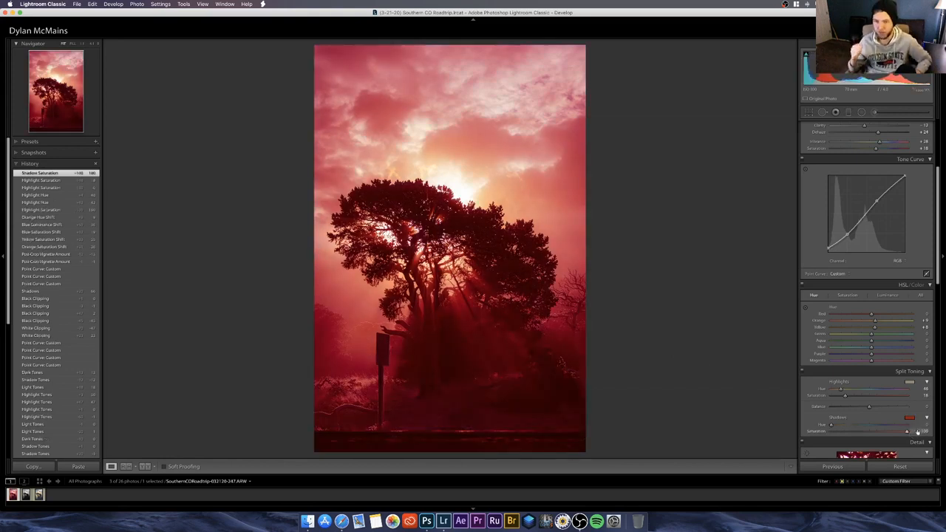
{"action": "left_click", "coordinate": [879, 426]}
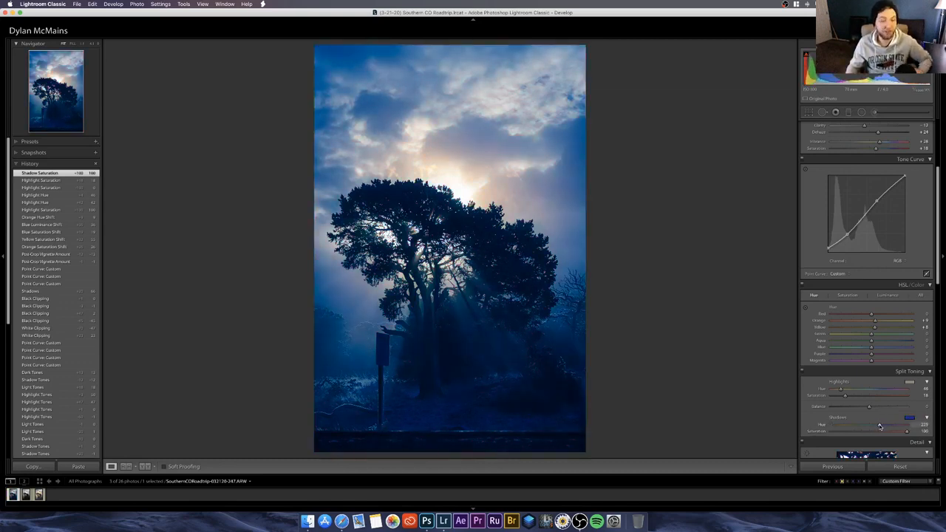
{"action": "left_click_drag", "start_coordinate": [879, 426], "coordinate": [879, 426]}
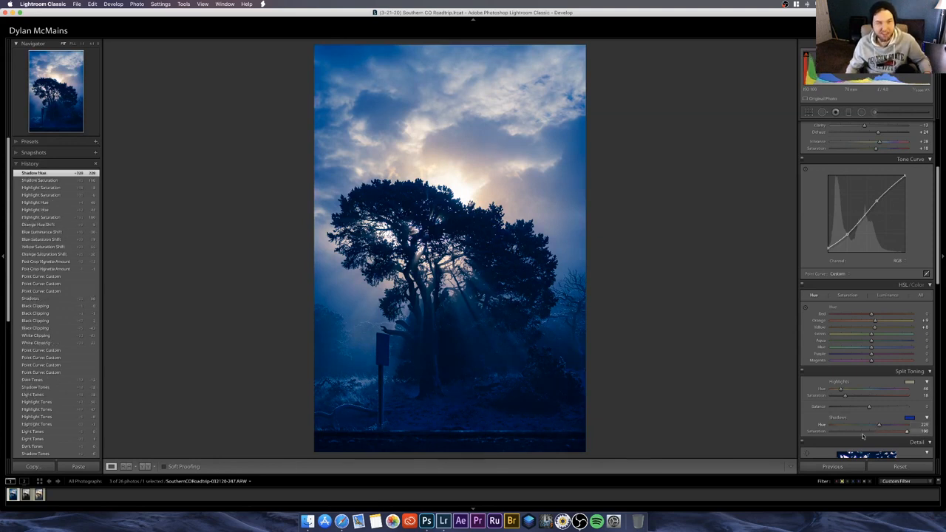
{"action": "left_click", "coordinate": [828, 433]}
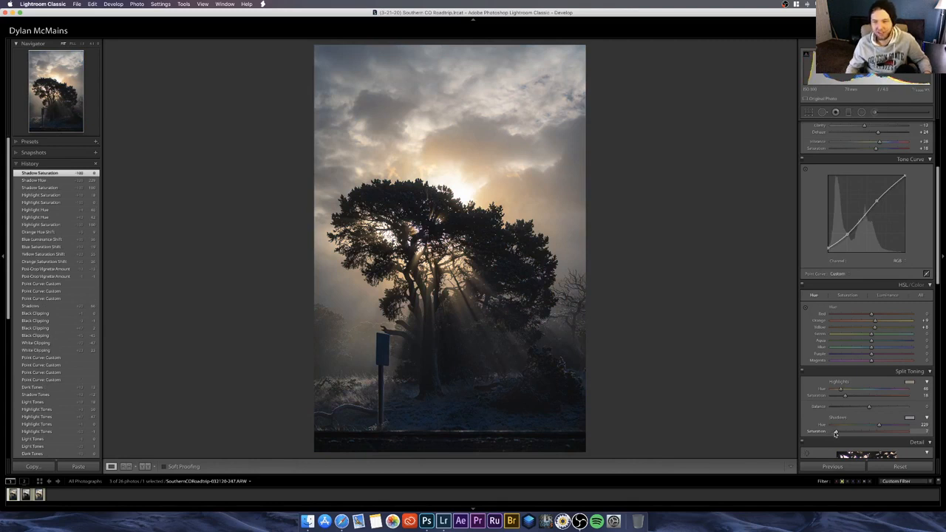
{"action": "left_click_drag", "start_coordinate": [835, 434], "coordinate": [836, 433]}
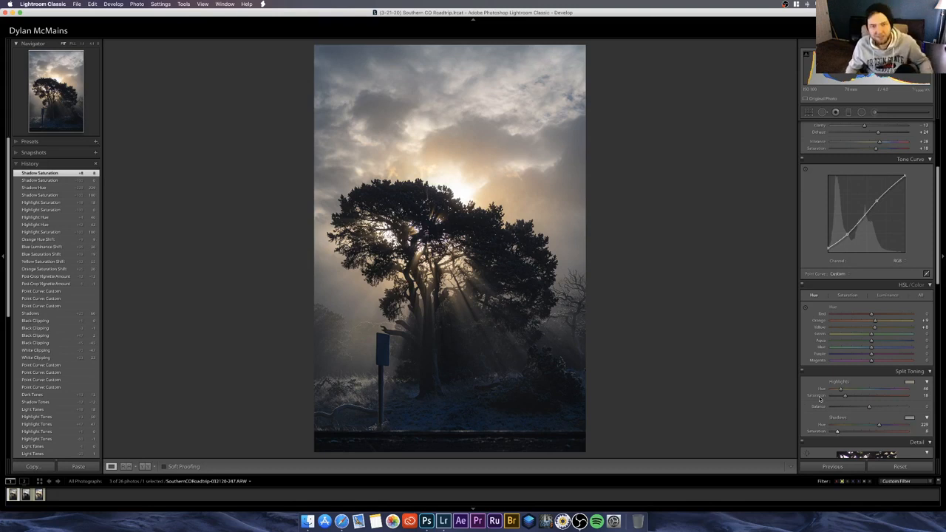
Step: Try a warmer white balance temperature on the whole photo and undo it
{"action": "scroll", "coordinate": [819, 399], "scroll_direction": "up", "scroll_amount": 5}
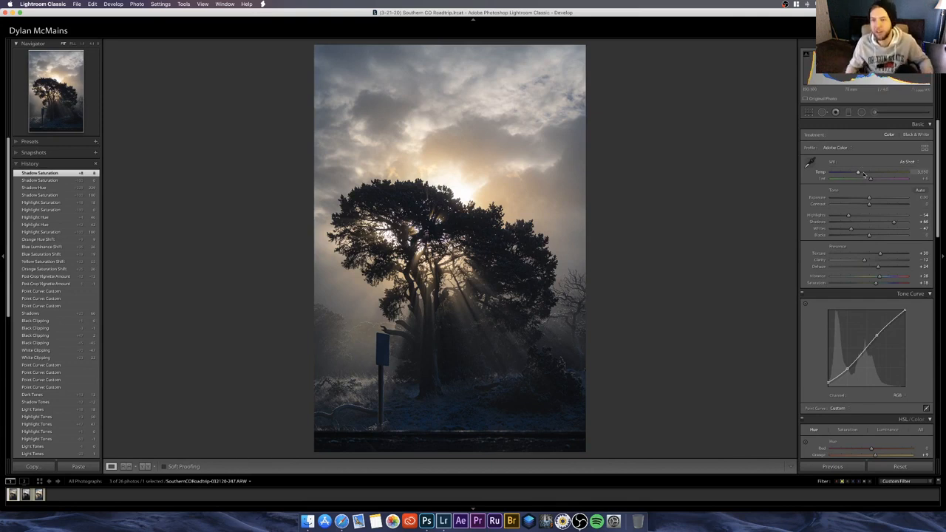
{"action": "left_click", "coordinate": [863, 174]}
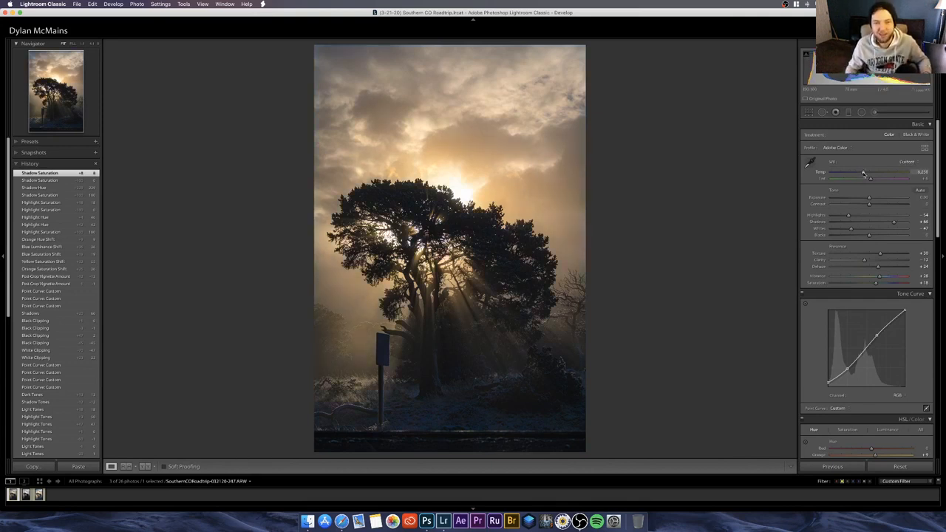
{"action": "left_click_drag", "start_coordinate": [863, 174], "coordinate": [862, 175]}
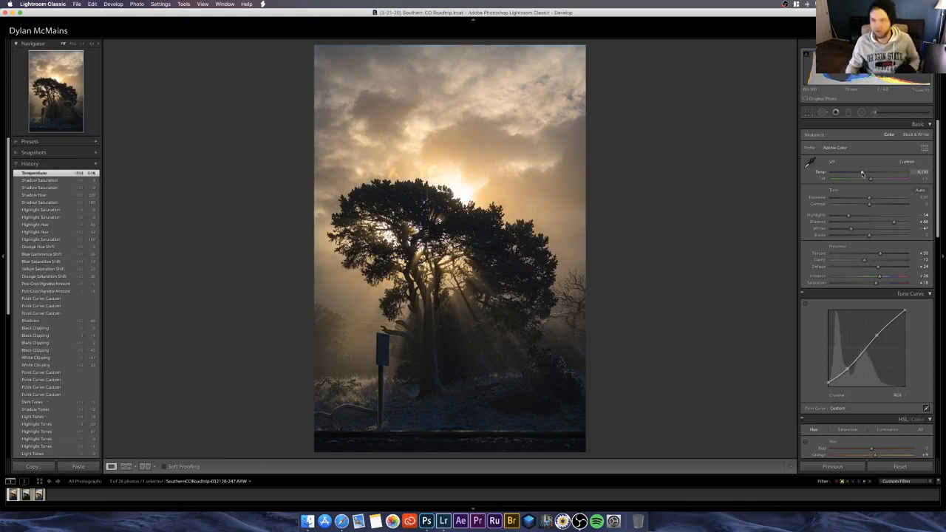
{"action": "key", "text": "super+z"}
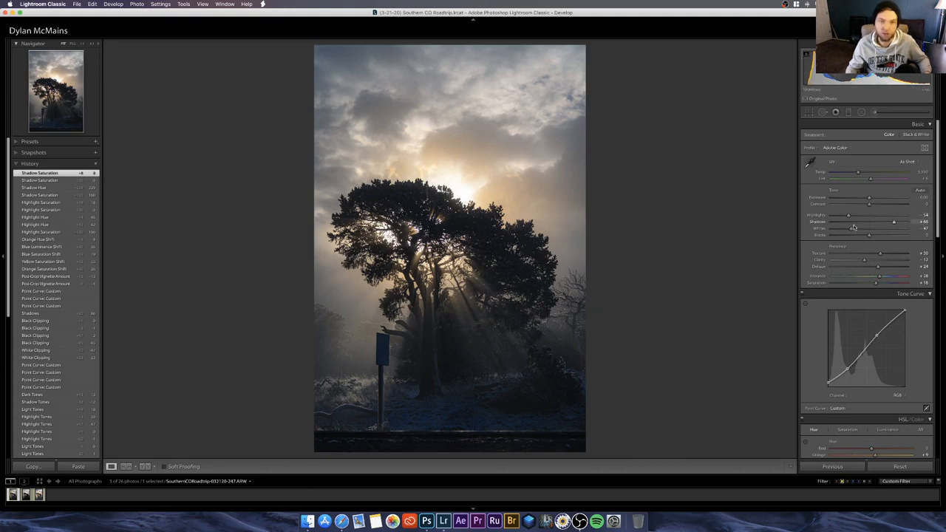
Step: Lower Whites to -54 and set the white balance temperature to 5,625
{"action": "left_click_drag", "start_coordinate": [848, 230], "coordinate": [848, 232]}
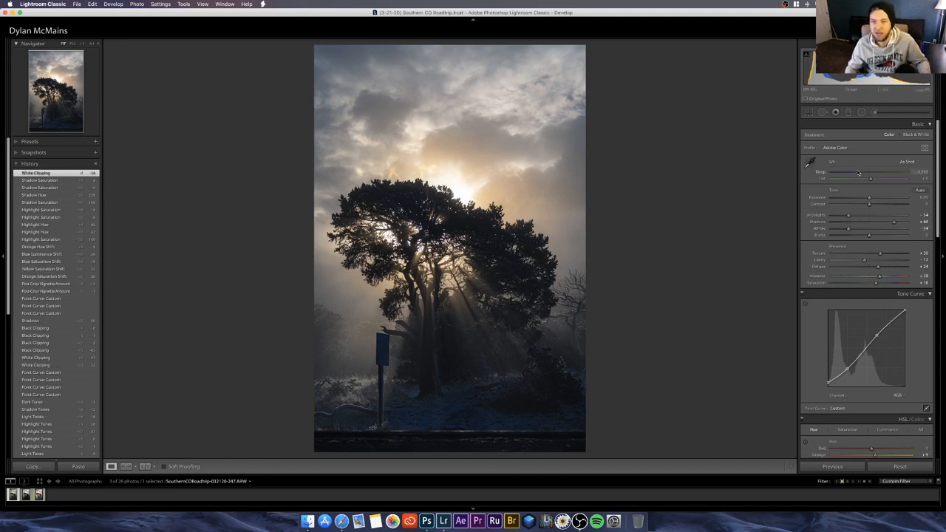
{"action": "left_click_drag", "start_coordinate": [857, 173], "coordinate": [860, 173]}
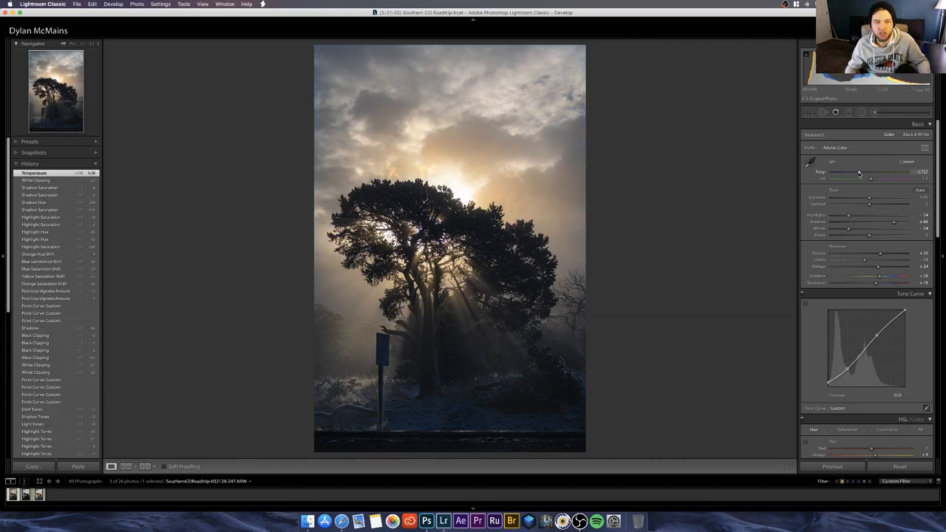
{"action": "left_click", "coordinate": [920, 172]}
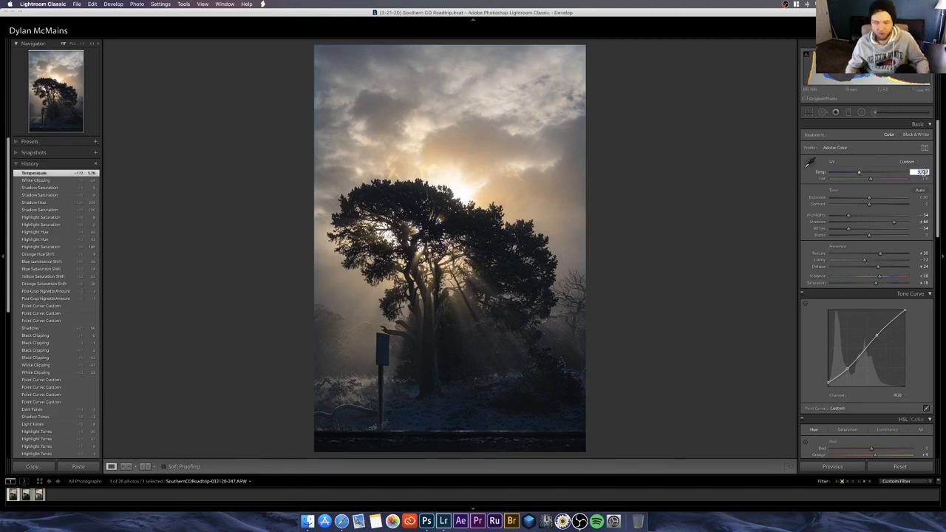
{"action": "type", "text": "5600"}
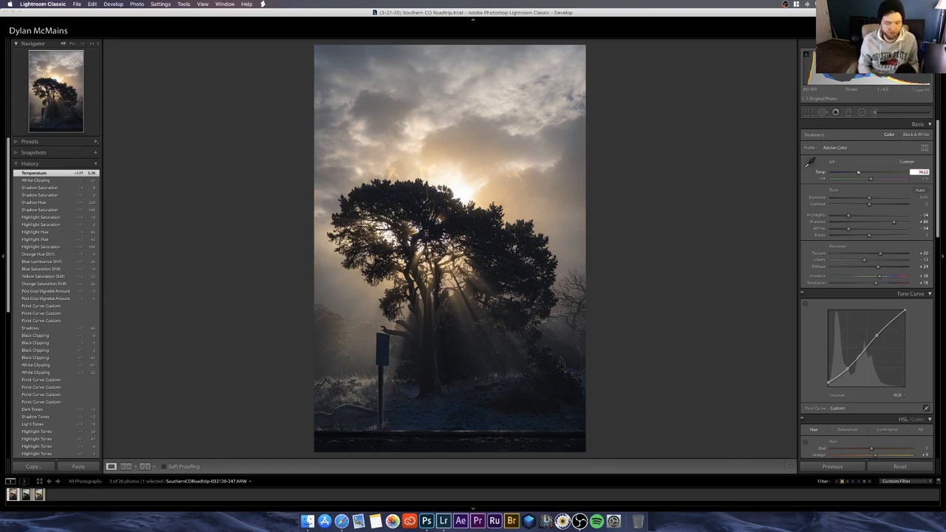
{"action": "key", "text": "Return"}
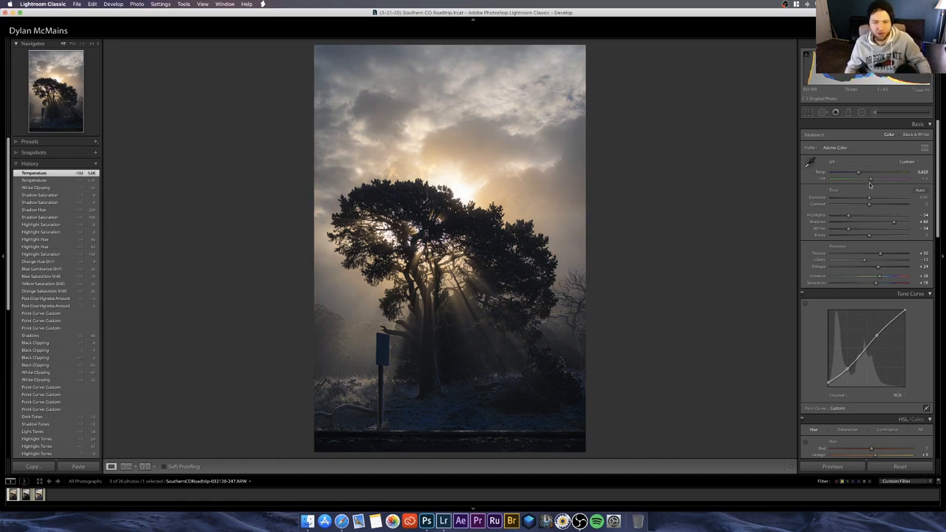
Step: Set the white balance Tint to +7 after trying +8
{"action": "left_click", "coordinate": [923, 178]}
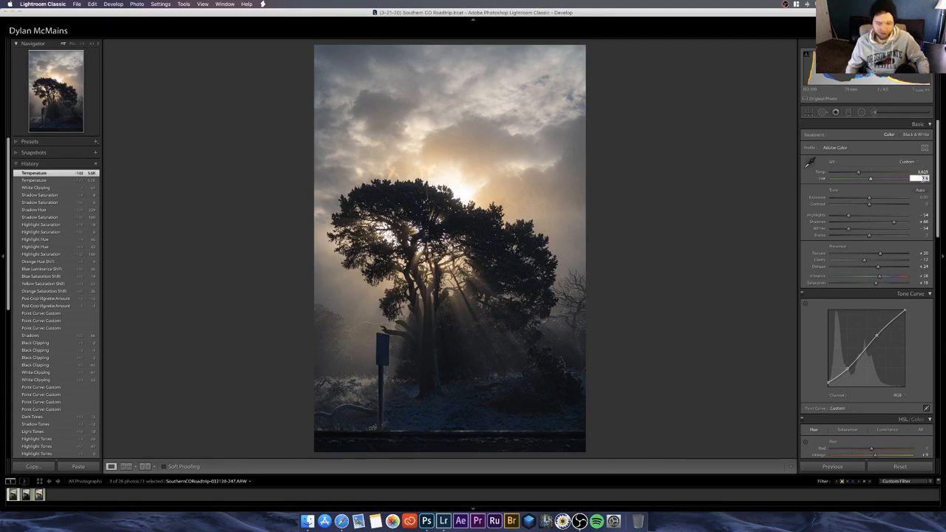
{"action": "type", "text": "8"}
{"action": "key", "text": "Return"}
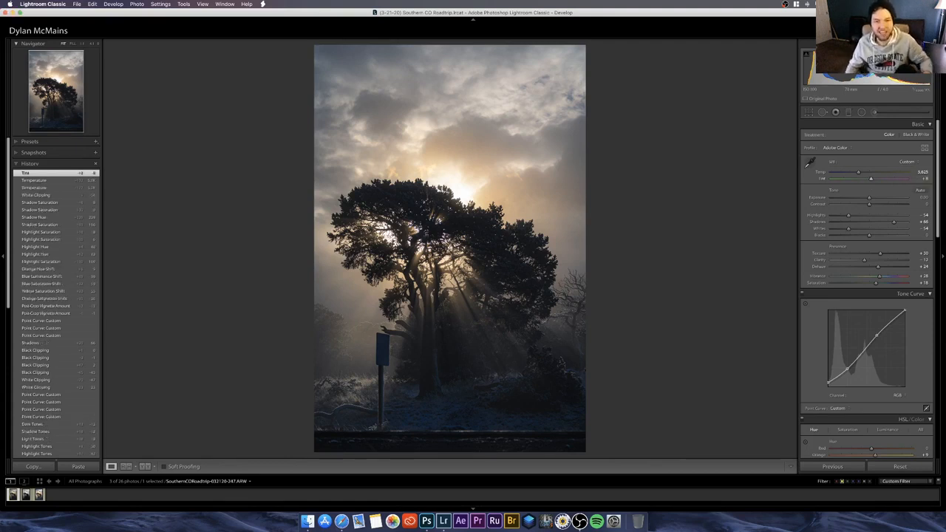
{"action": "left_click", "coordinate": [924, 179]}
{"action": "type", "text": "7"}
{"action": "key", "text": "Return"}
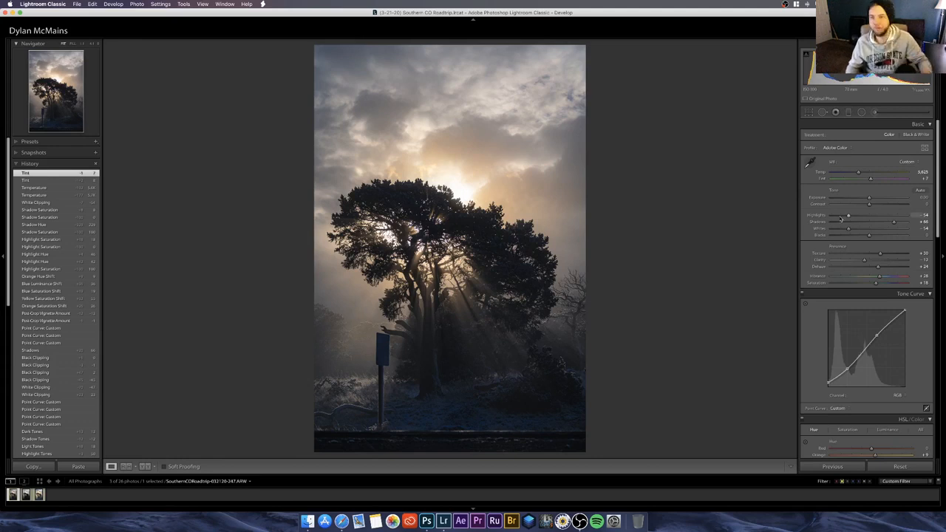
Step: Compare the unedited photo with the current edit several times to judge the overall look
{"action": "key", "text": "backslash"}
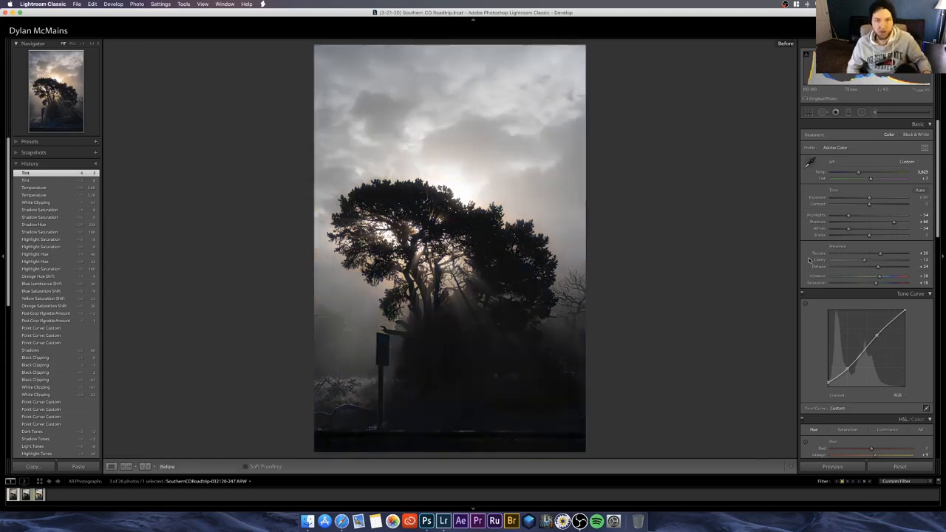
{"action": "key", "text": "backslash"}
{"action": "key", "text": "backslash"}
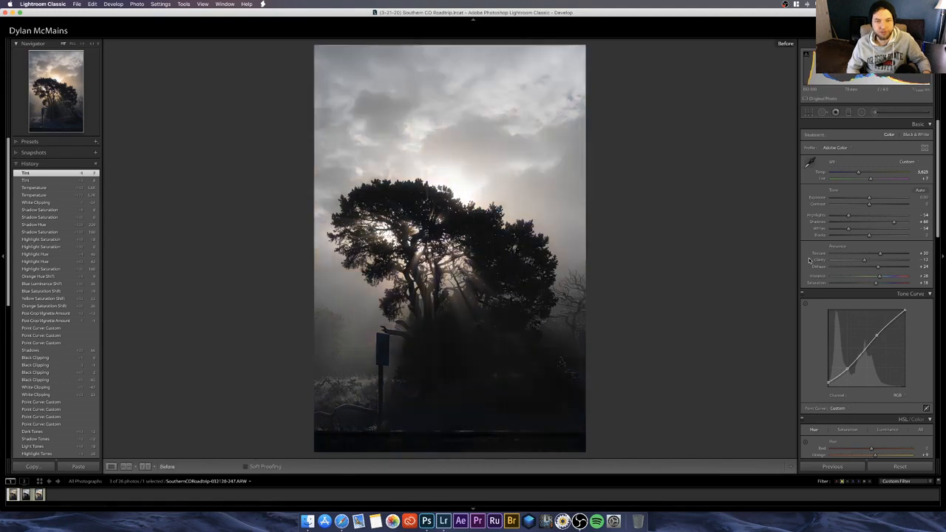
{"action": "key", "text": "backslash"}
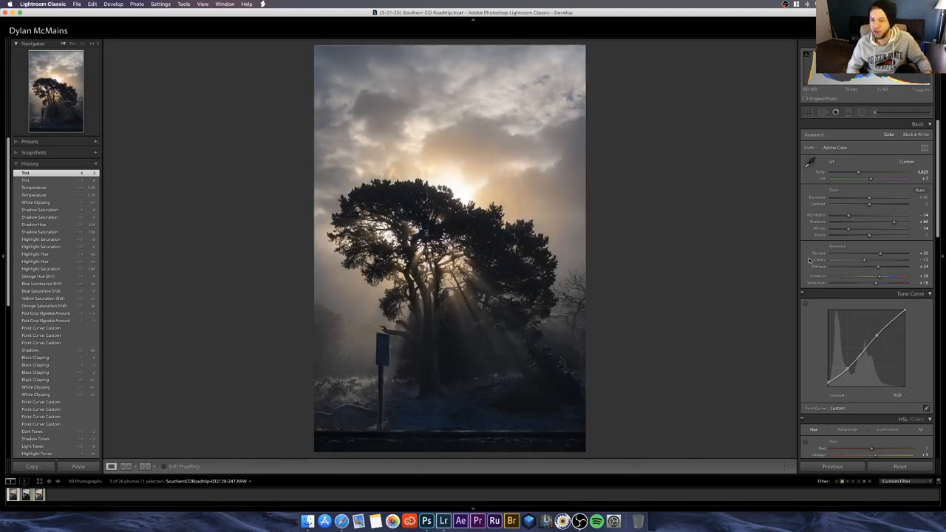
{"action": "scroll", "coordinate": [828, 428], "scroll_direction": "down", "scroll_amount": 4}
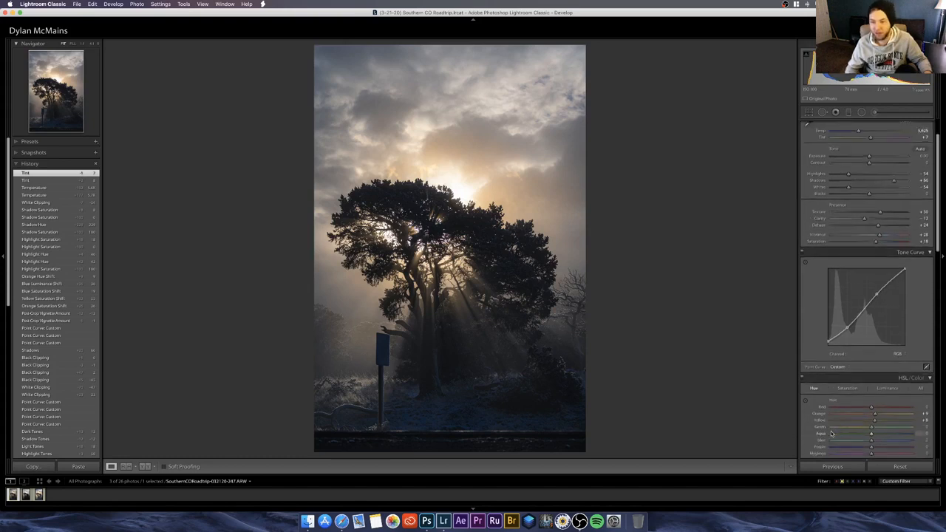
{"action": "scroll", "coordinate": [821, 422], "scroll_direction": "down", "scroll_amount": 1}
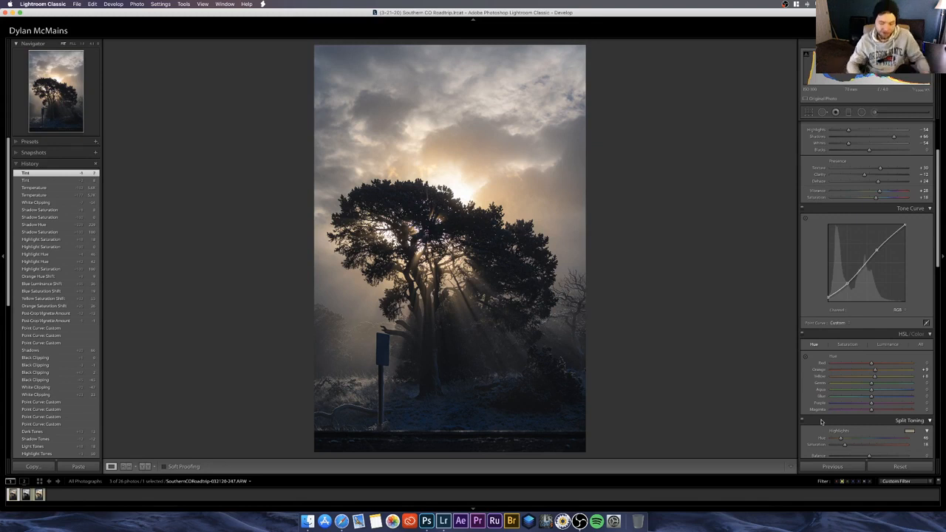
{"action": "key", "text": "backslash"}
{"action": "key", "text": "backslash"}
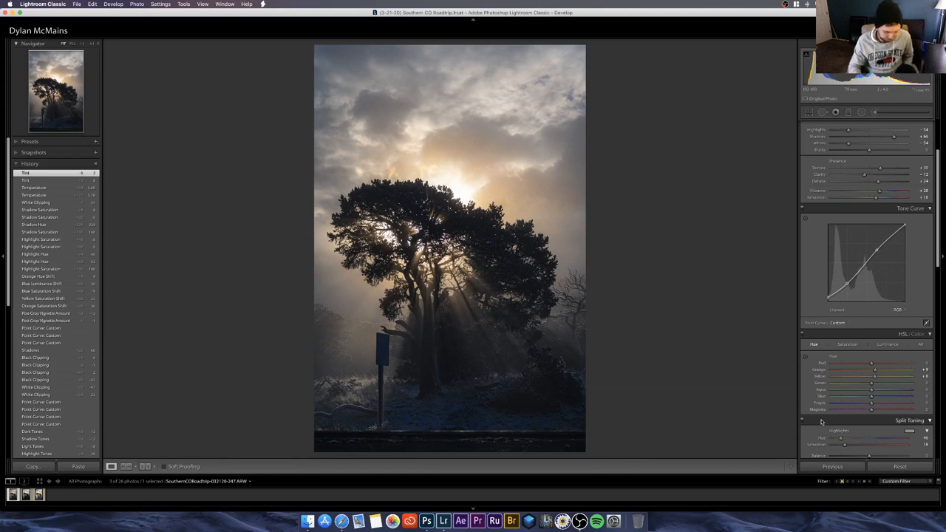
{"action": "key", "text": "backslash"}
{"action": "key", "text": "backslash"}
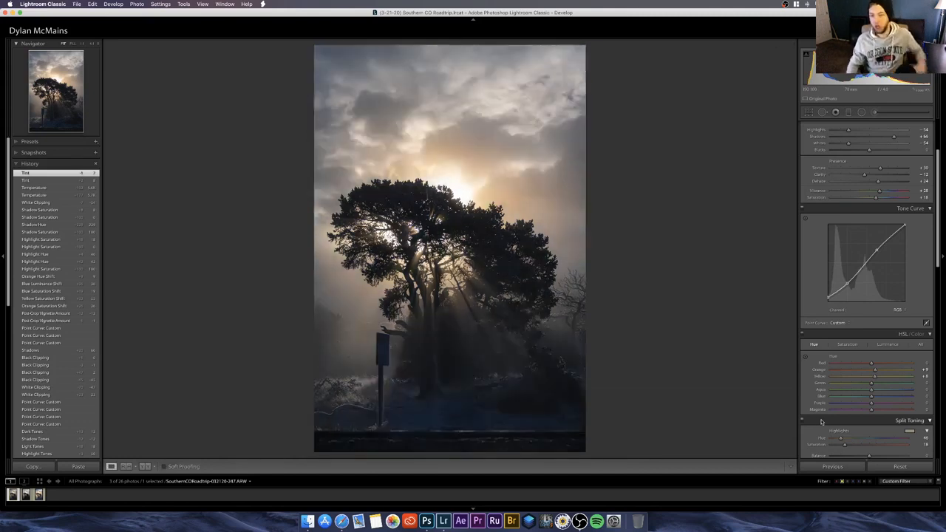
Step: In Calibration, preview extreme Blue Primary hues and return to 0, then set Green Primary Hue to +11 and raise Red Primary Hue slightly
{"action": "scroll", "coordinate": [817, 423], "scroll_direction": "down", "scroll_amount": 8}
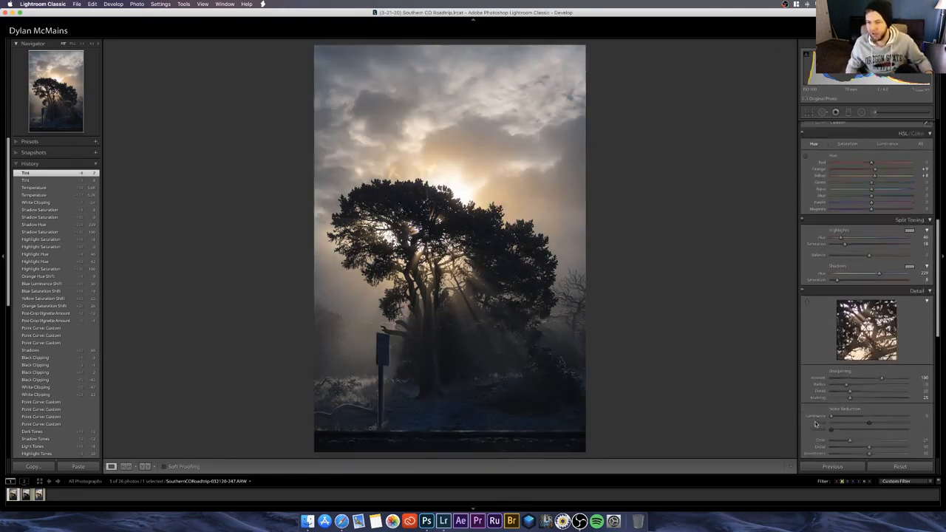
{"action": "scroll", "coordinate": [815, 423], "scroll_direction": "down", "scroll_amount": 10}
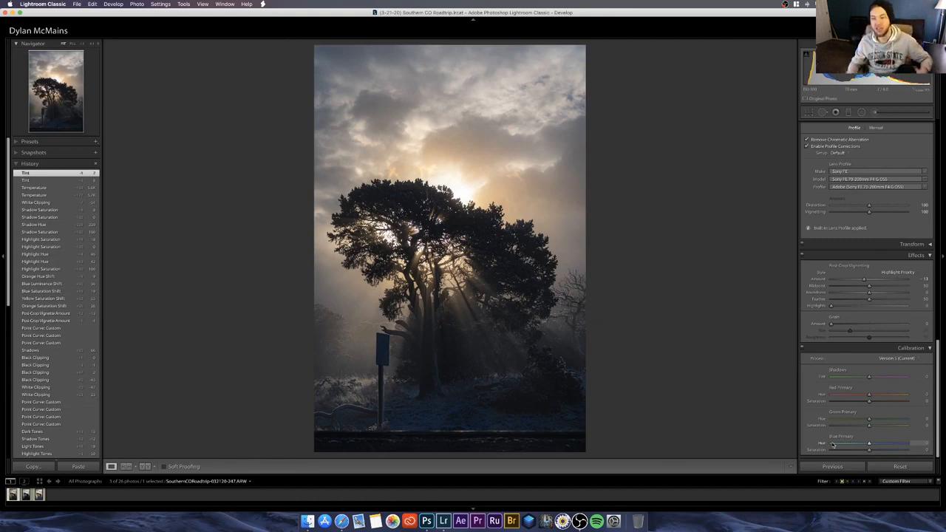
{"action": "left_click_drag", "start_coordinate": [833, 443], "coordinate": [831, 443]}
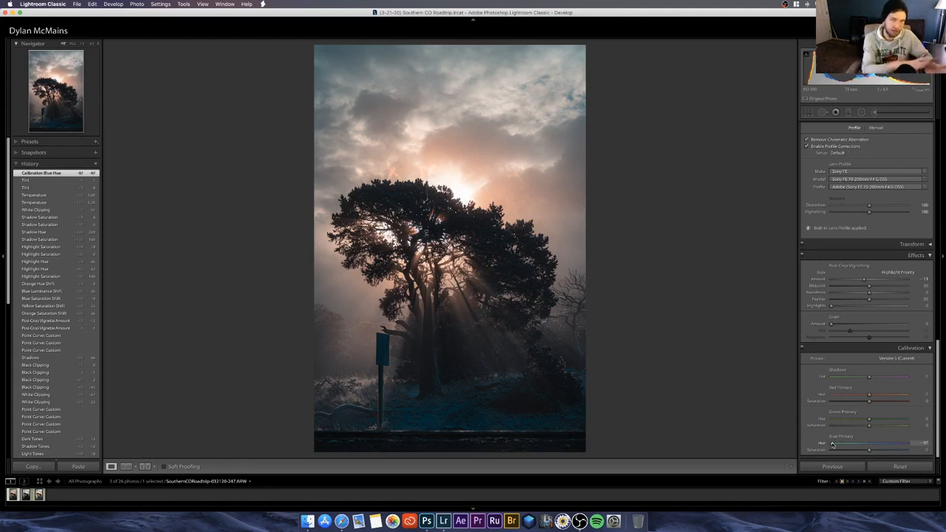
{"action": "left_click_drag", "start_coordinate": [896, 443], "coordinate": [870, 446]}
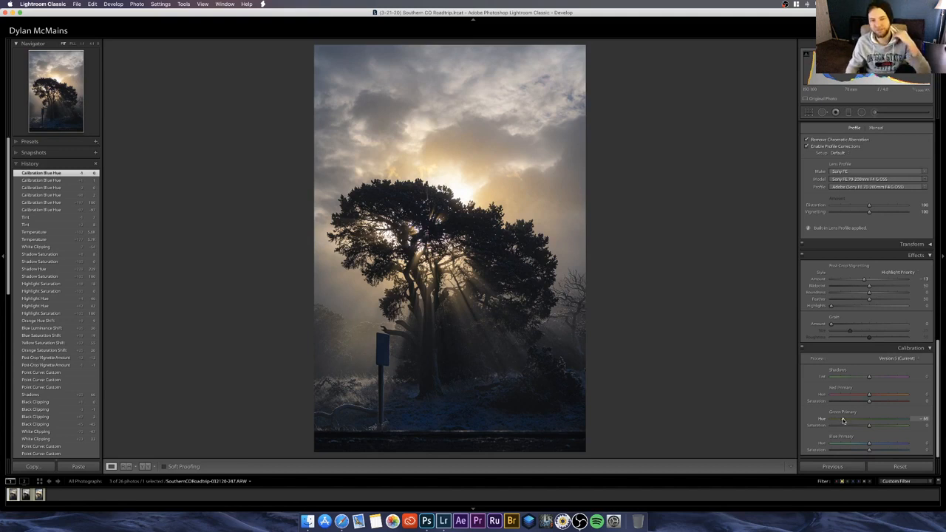
{"action": "left_click_drag", "start_coordinate": [842, 420], "coordinate": [871, 397]}
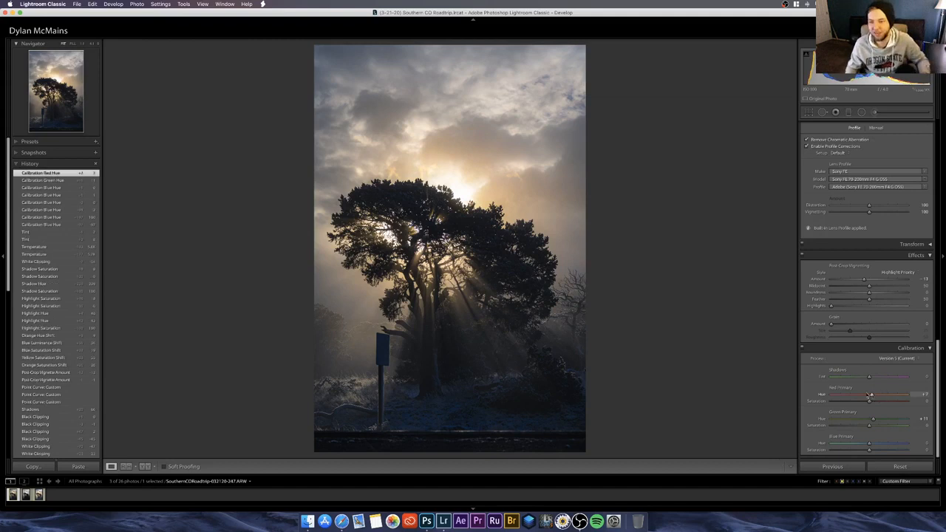
Step: Raise the HSL saturation of Orange to +77 and Yellow to +69
{"action": "scroll", "coordinate": [808, 399], "scroll_direction": "up", "scroll_amount": 15}
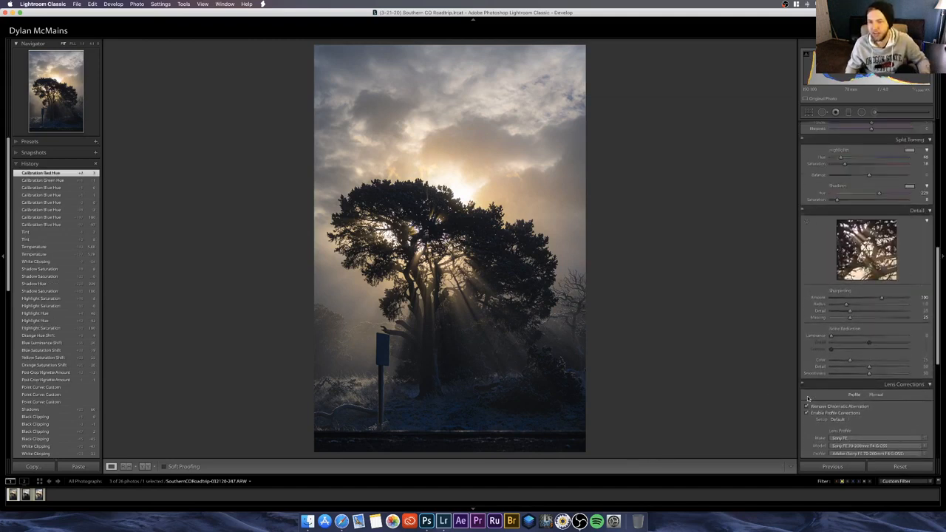
{"action": "left_click", "coordinate": [848, 291]}
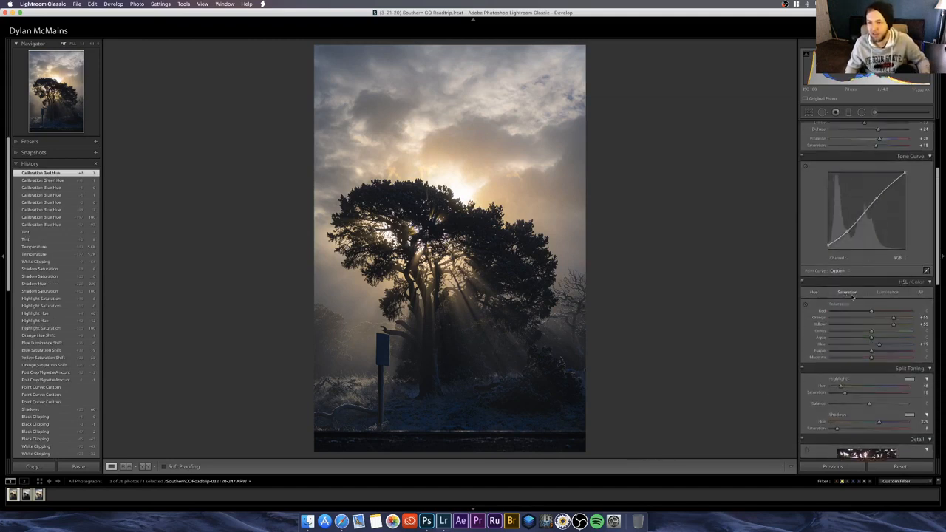
{"action": "left_click", "coordinate": [902, 318]}
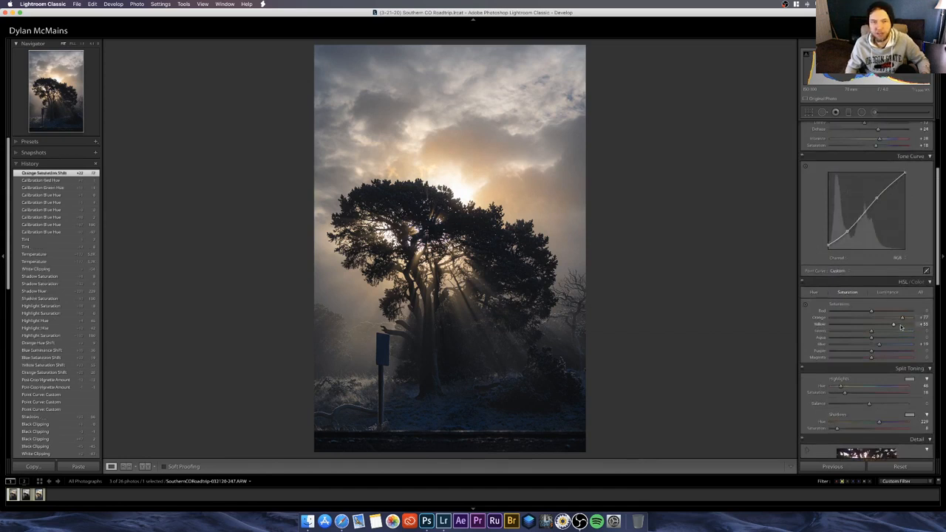
{"action": "left_click", "coordinate": [899, 325]}
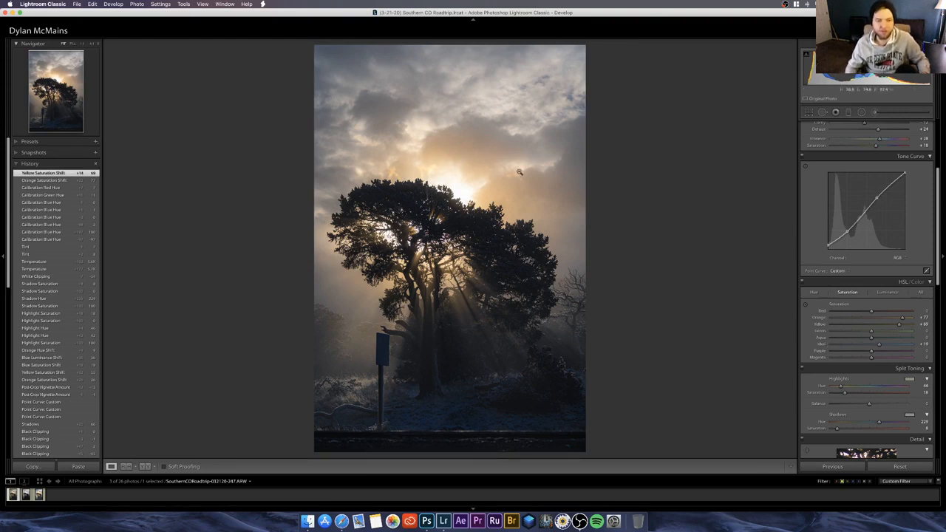
Step: Add a slightly tilted graduated filter over the sky, shift it up to the clouds above the tree, and hide the mask overlay
{"action": "key", "text": "m"}
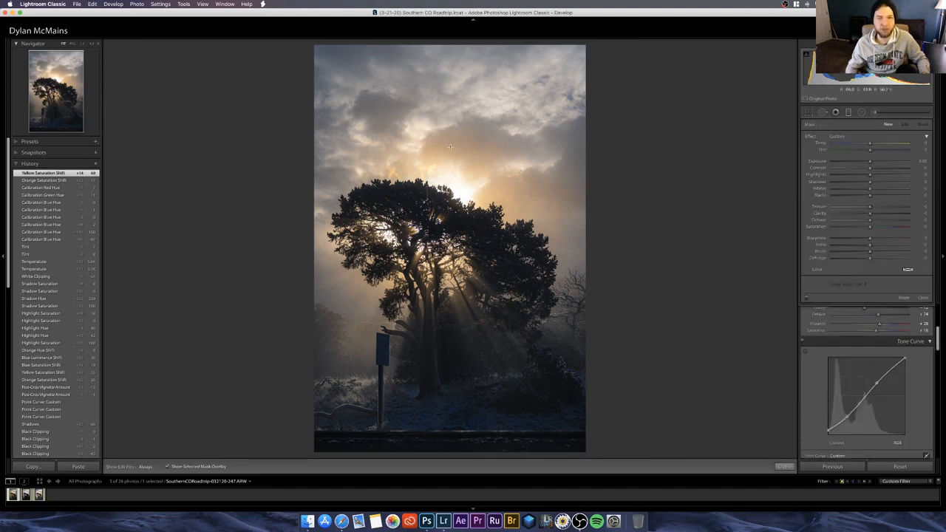
{"action": "left_click_drag", "start_coordinate": [449, 133], "coordinate": [429, 303]}
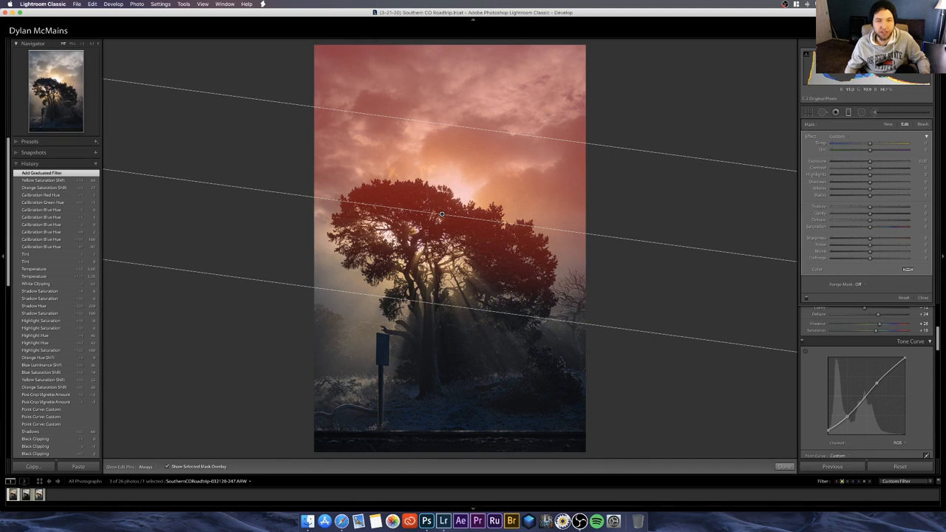
{"action": "left_click_drag", "start_coordinate": [441, 215], "coordinate": [461, 148]}
{"action": "key", "text": "o"}
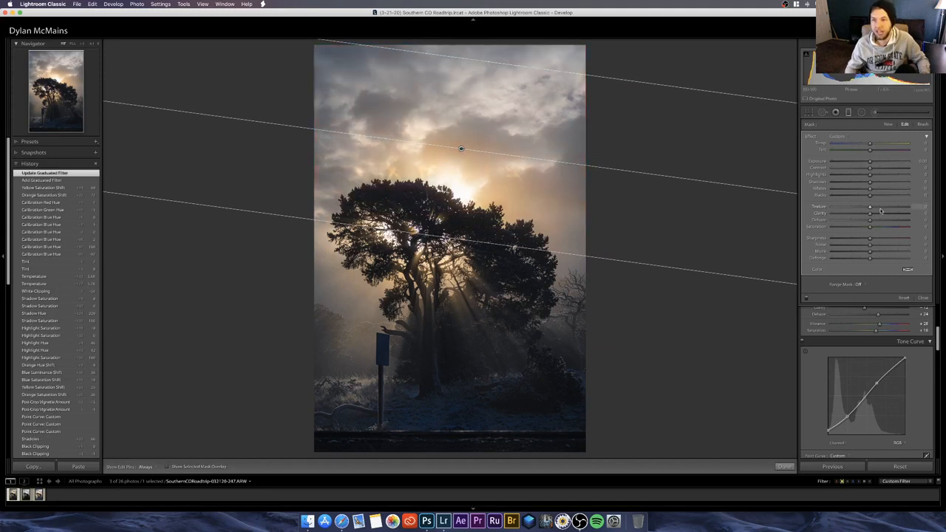
Step: Set the sky filter's Texture to 47 and Clarity to 32, try Dehaze and return it to about zero, and finish the filter
{"action": "mouse_move", "coordinate": [893, 210]}
{"action": "left_mouse_down"}
{"action": "mouse_move", "coordinate": [816, 212]}
{"action": "mouse_move", "coordinate": [875, 212]}
{"action": "left_mouse_up"}
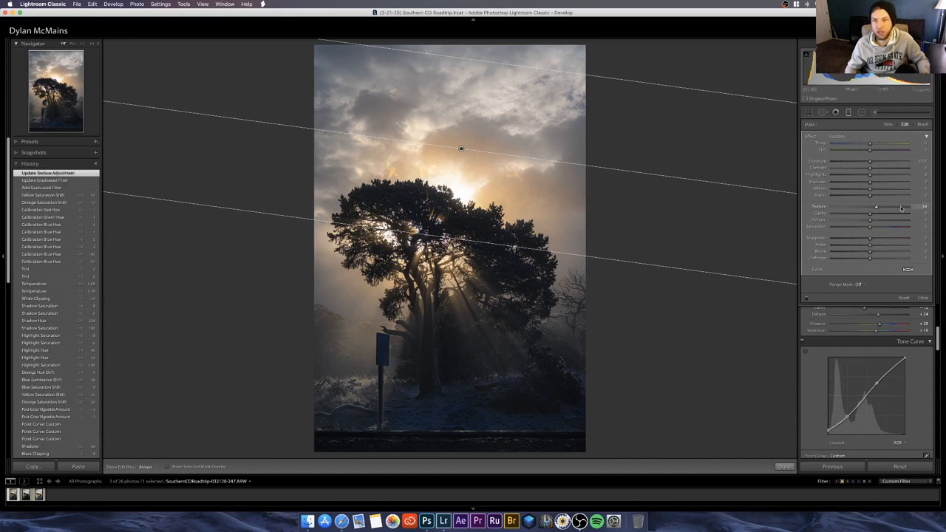
{"action": "left_click_drag", "start_coordinate": [900, 208], "coordinate": [916, 220]}
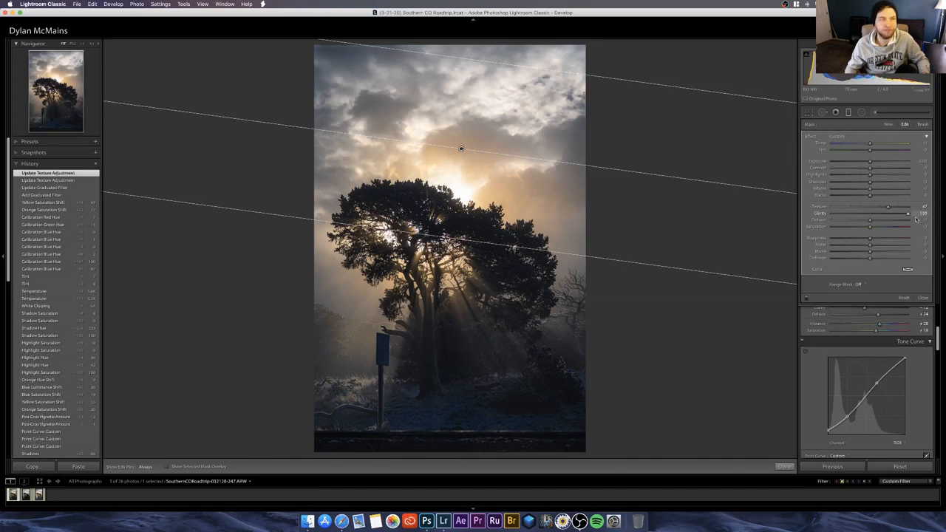
{"action": "left_click_drag", "start_coordinate": [915, 220], "coordinate": [882, 215]}
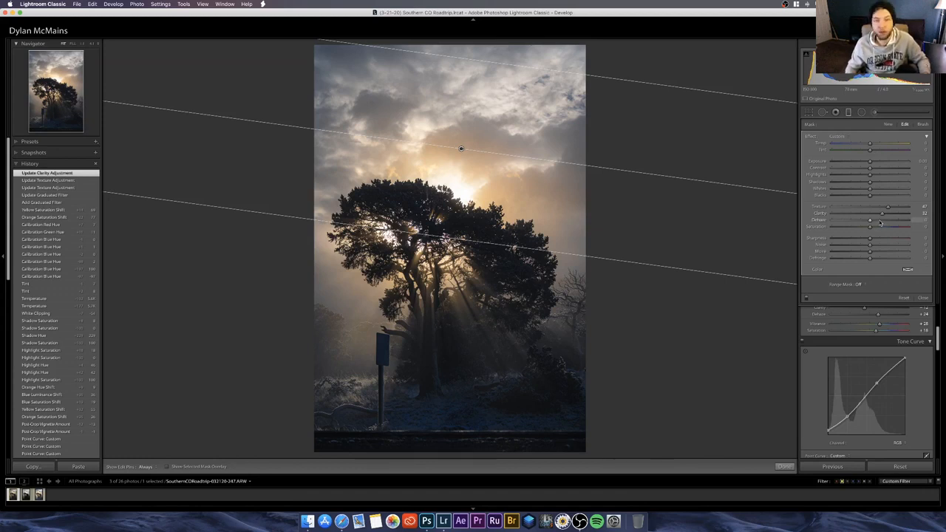
{"action": "left_click_drag", "start_coordinate": [879, 222], "coordinate": [870, 222]}
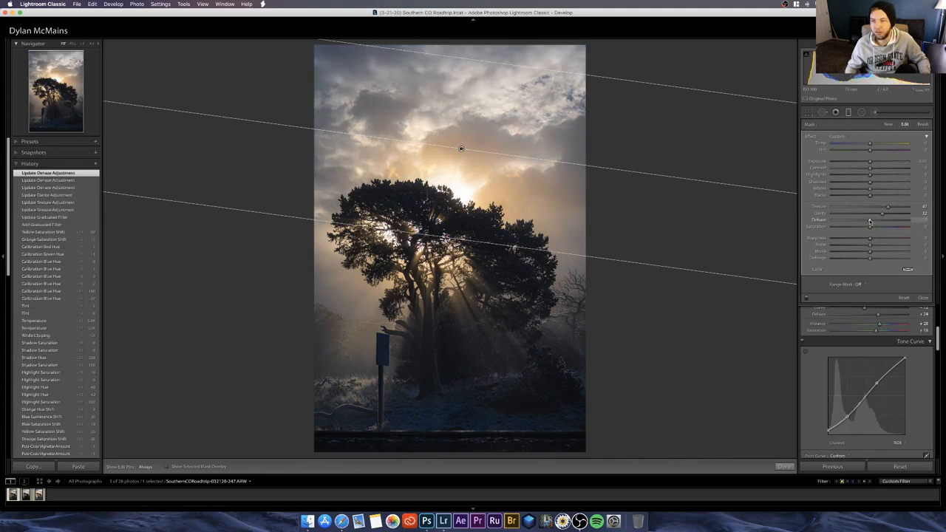
{"action": "left_click", "coordinate": [783, 466]}
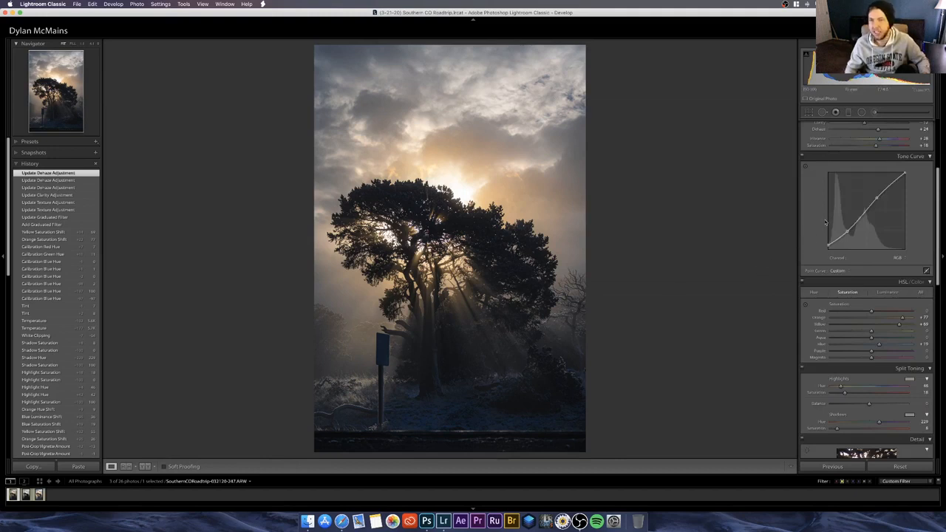
Step: Preview weaker and stronger global Dehaze amounts and set Dehaze to +31
{"action": "scroll", "coordinate": [825, 222], "scroll_direction": "up", "scroll_amount": 3}
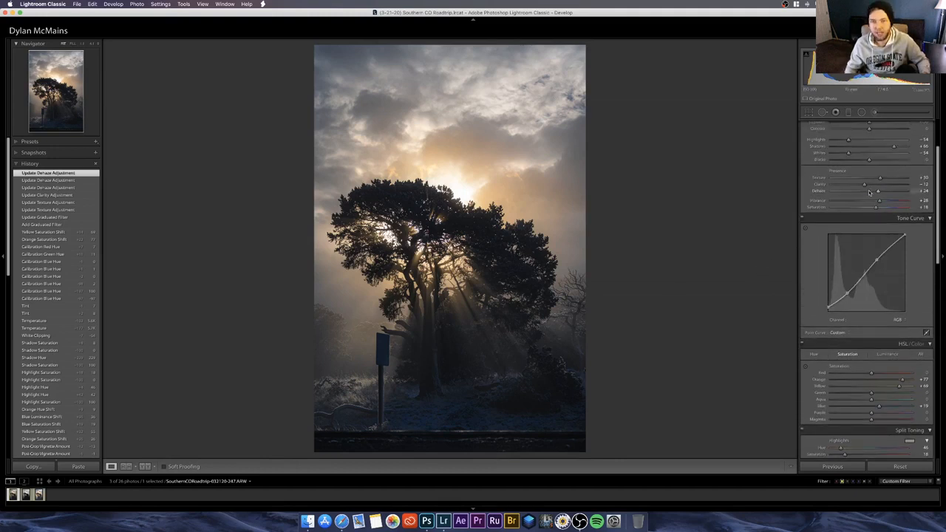
{"action": "left_click", "coordinate": [870, 192]}
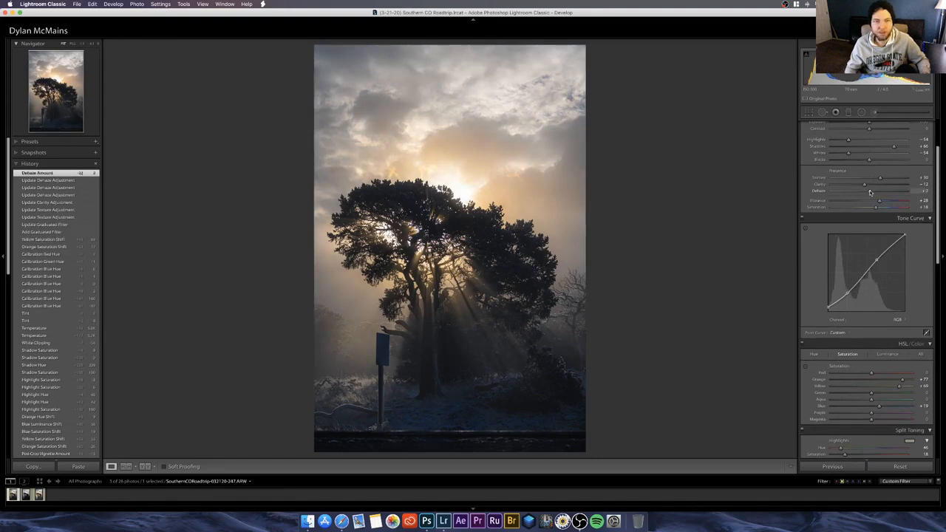
{"action": "double_click", "coordinate": [870, 193]}
{"action": "left_click", "coordinate": [891, 192]}
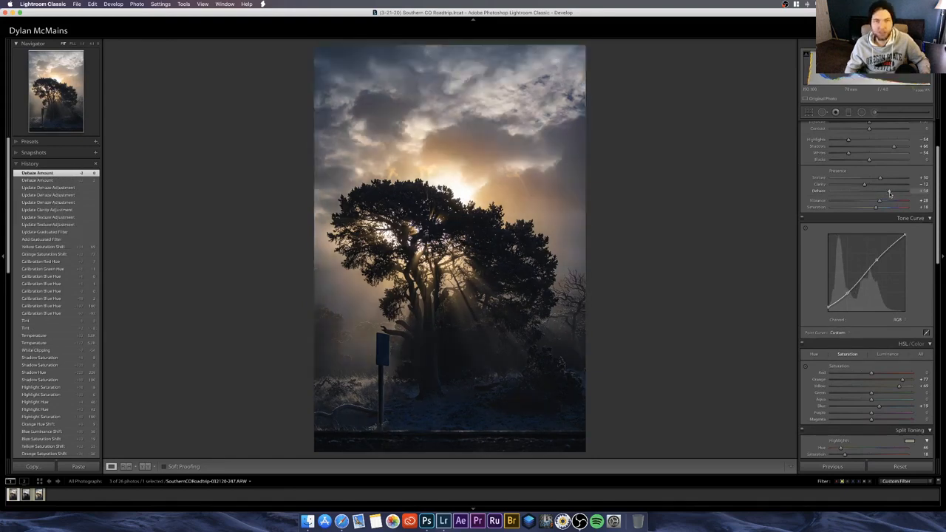
{"action": "mouse_move", "coordinate": [892, 193]}
{"action": "left_mouse_down"}
{"action": "mouse_move", "coordinate": [909, 193]}
{"action": "mouse_move", "coordinate": [881, 193]}
{"action": "left_mouse_up"}
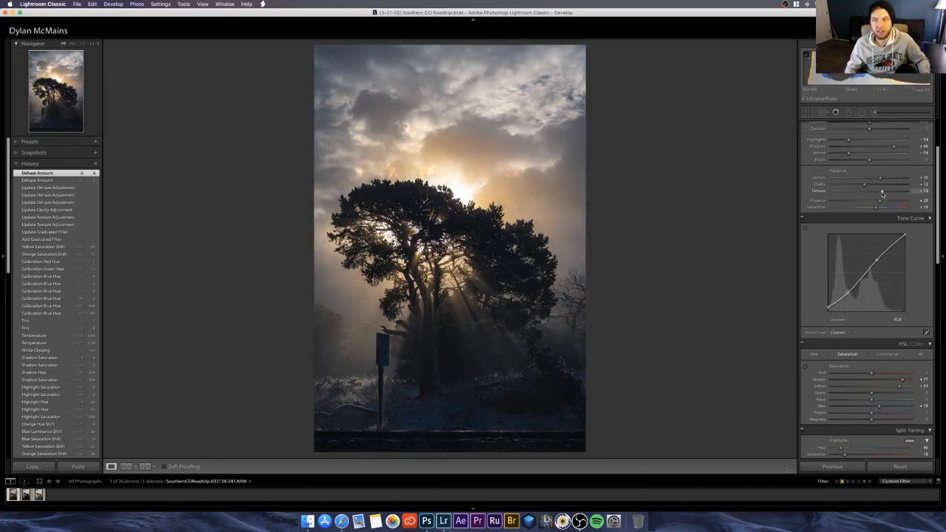
{"action": "left_click_drag", "start_coordinate": [881, 193], "coordinate": [880, 194]}
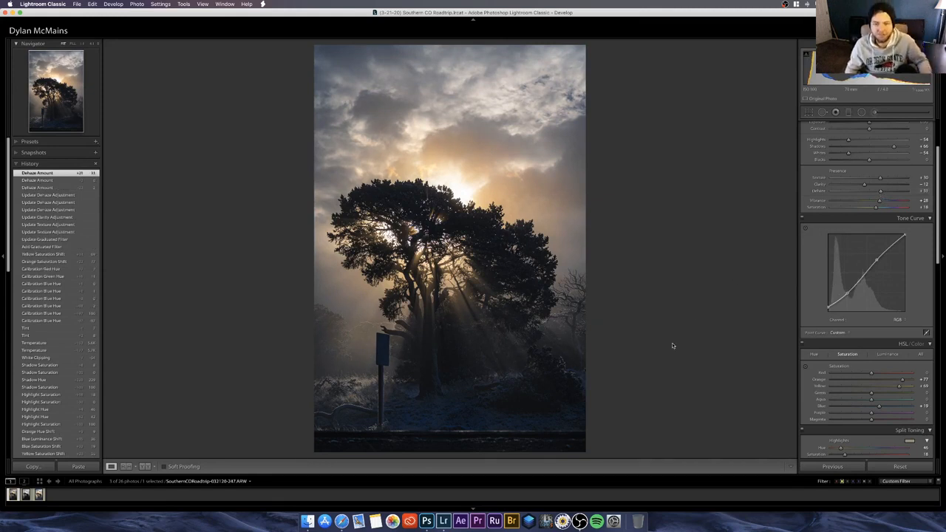
Step: Raise Shadows to +81 and lower the HSL Blue saturation slightly below zero, comparing the edit with the unedited photo
{"action": "left_click", "coordinate": [899, 147]}
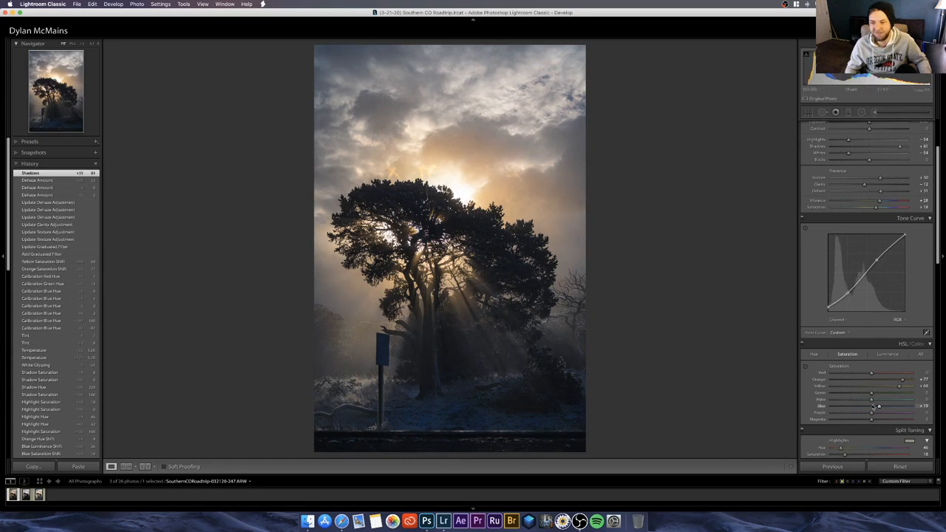
{"action": "mouse_move", "coordinate": [874, 407]}
{"action": "left_mouse_down"}
{"action": "mouse_move", "coordinate": [859, 408]}
{"action": "mouse_move", "coordinate": [868, 408]}
{"action": "left_mouse_up"}
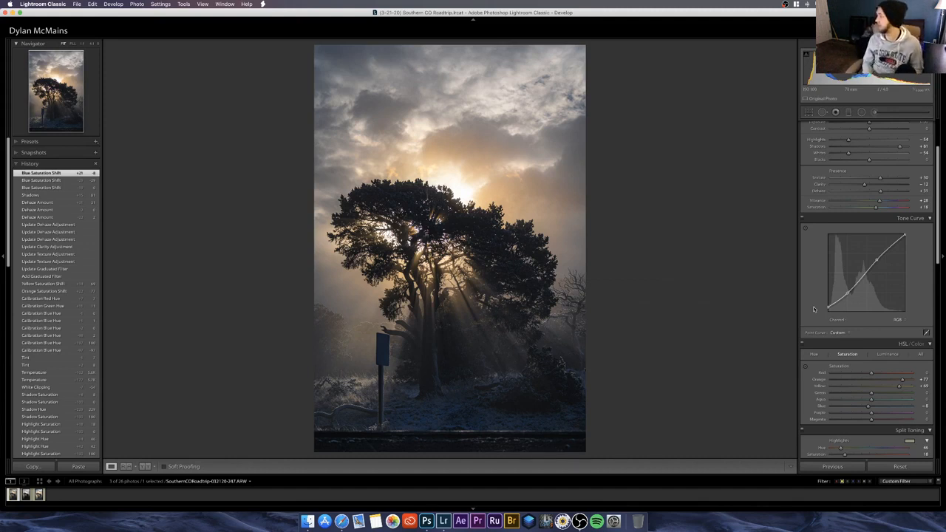
{"action": "key", "text": "backslash"}
{"action": "key", "text": "backslash"}
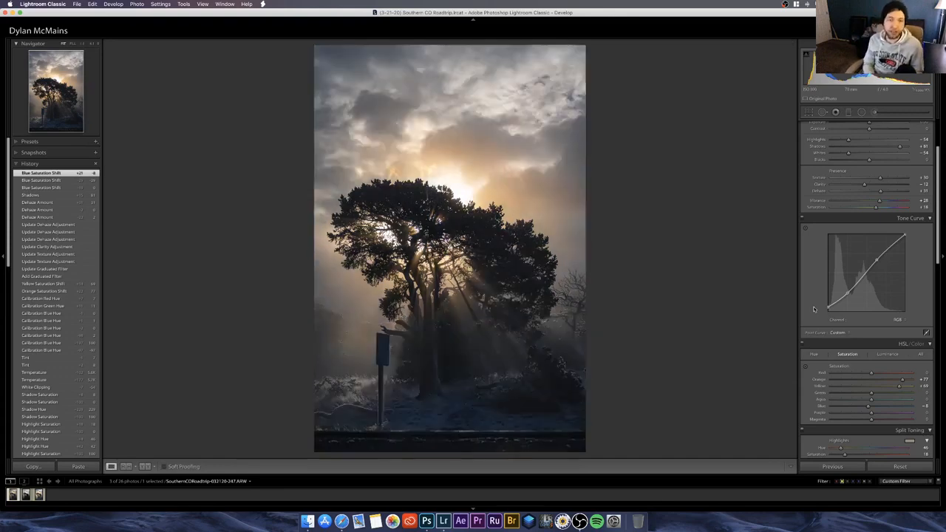
{"action": "key", "text": "backslash"}
{"action": "key", "text": "backslash"}
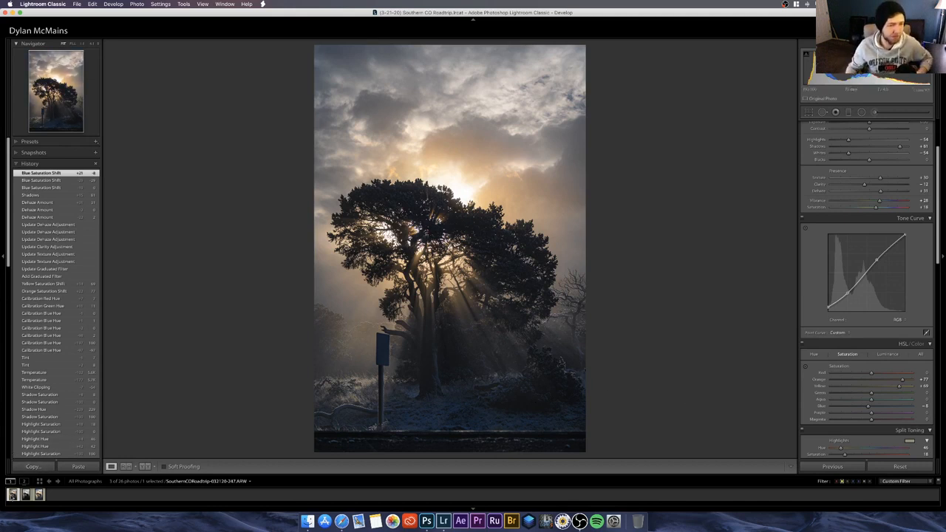
Step: Send the edited photo to Adobe Photoshop 2020, switch to Photoshop, and unlock the Background layer
{"action": "right_click", "coordinate": [12, 496]}
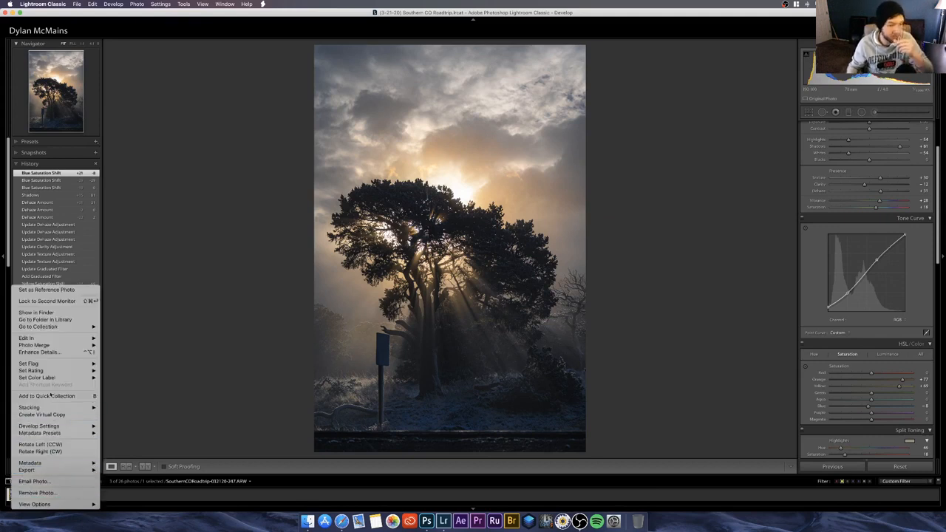
{"action": "mouse_move", "coordinate": [65, 339]}
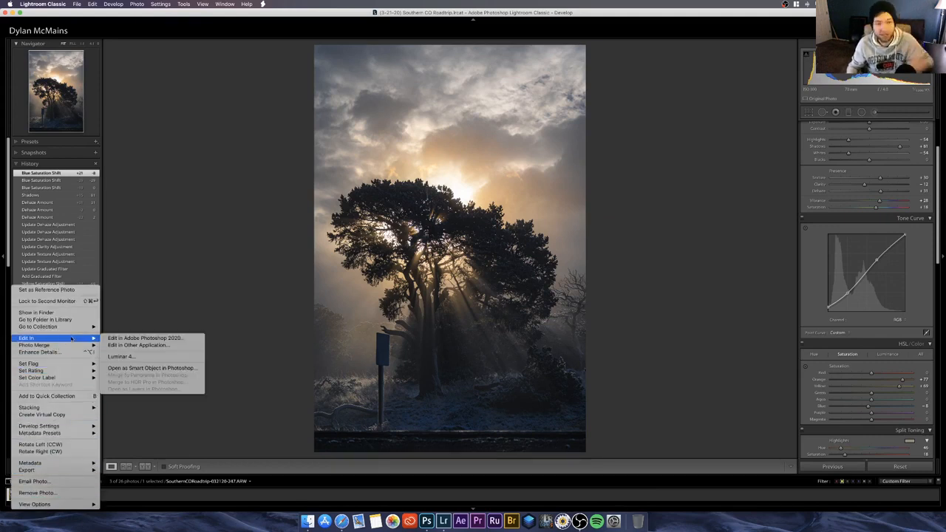
{"action": "left_click", "coordinate": [109, 338]}
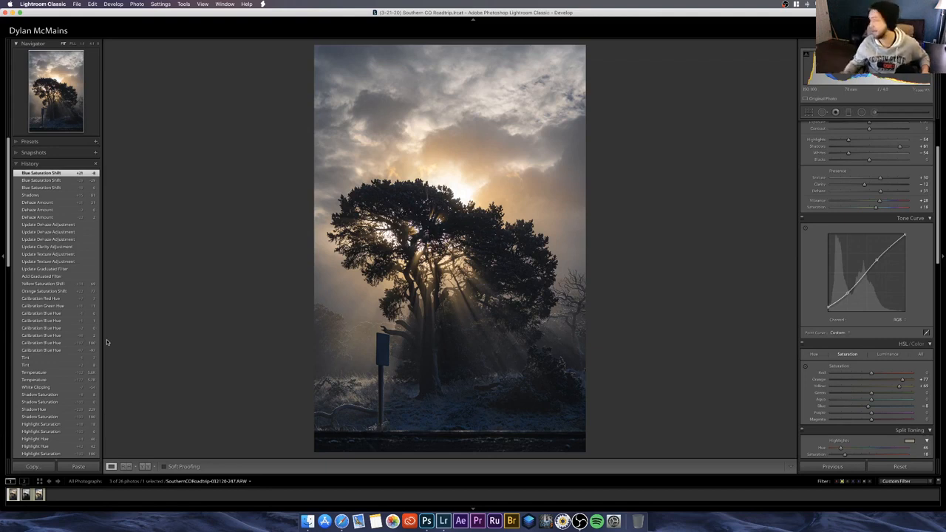
{"action": "left_click", "coordinate": [11, 14]}
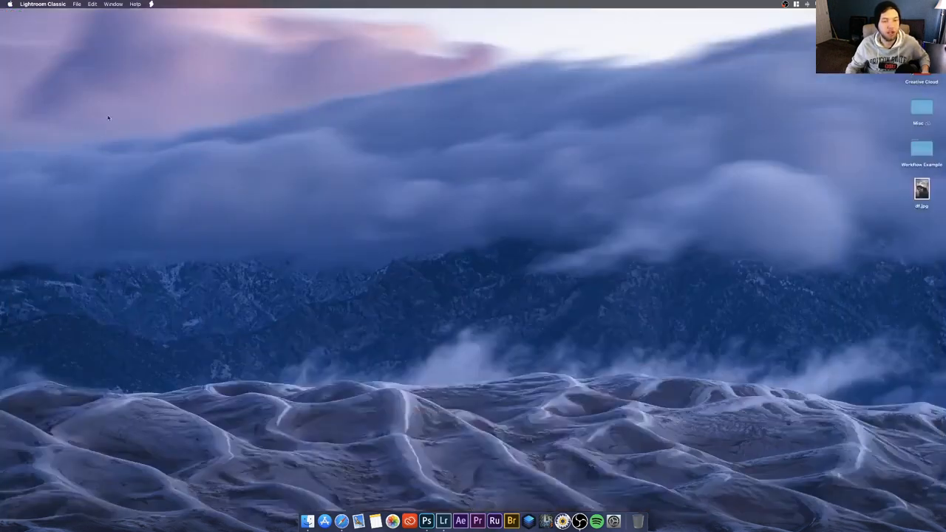
{"action": "left_click", "coordinate": [426, 521]}
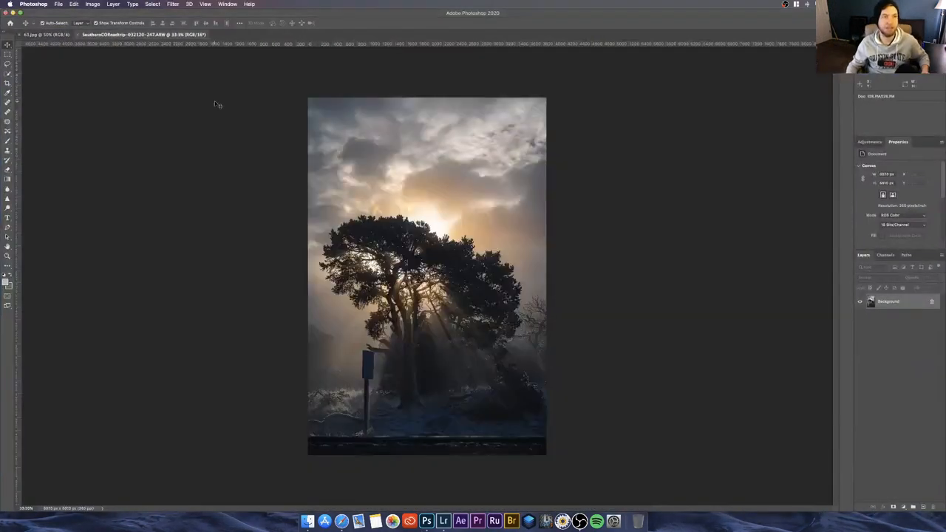
{"action": "left_click", "coordinate": [931, 302]}
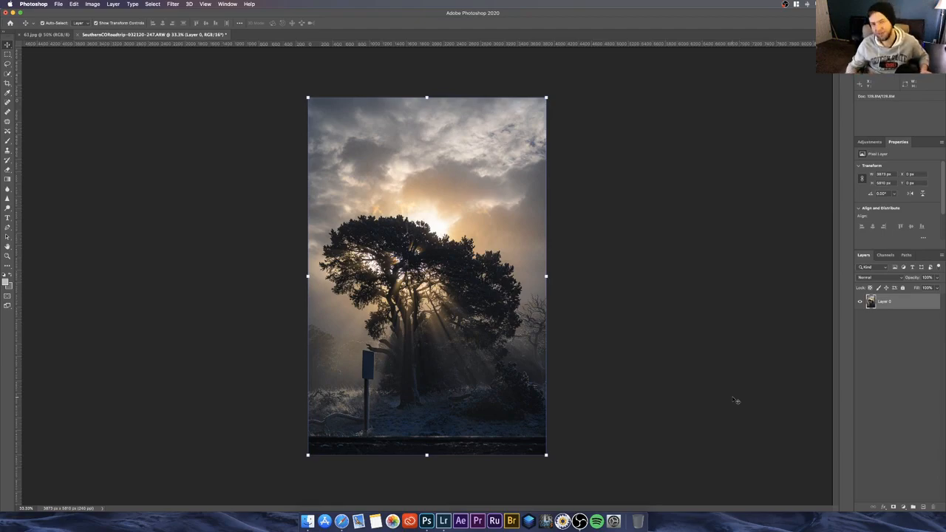
{"action": "left_click", "coordinate": [654, 340]}
Step: Select the blue sign, its post and the frosty grass at its base with a freehand Lasso outline on Layer 0
{"action": "key", "text": "super+equal"}
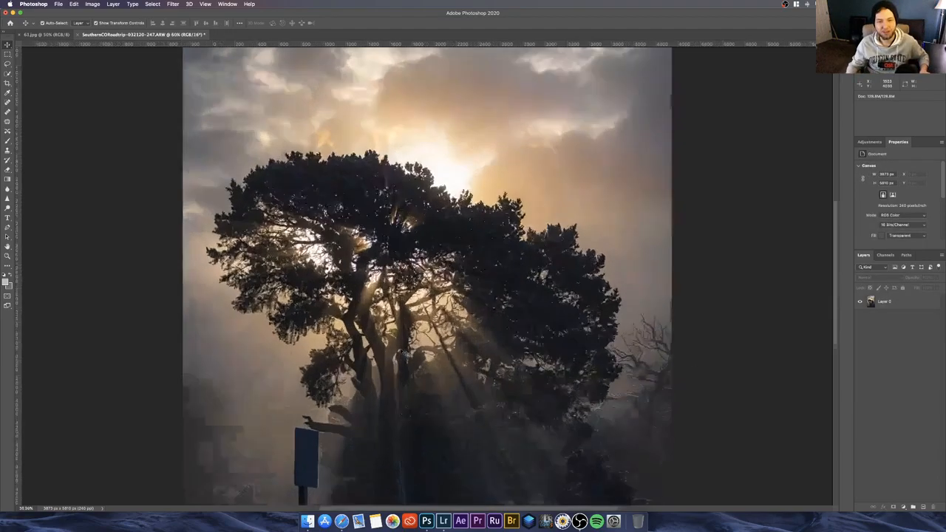
{"action": "scroll", "coordinate": [403, 353], "scroll_direction": "up", "scroll_amount": 5}
{"action": "scroll", "coordinate": [403, 354], "scroll_direction": "down", "scroll_amount": 10}
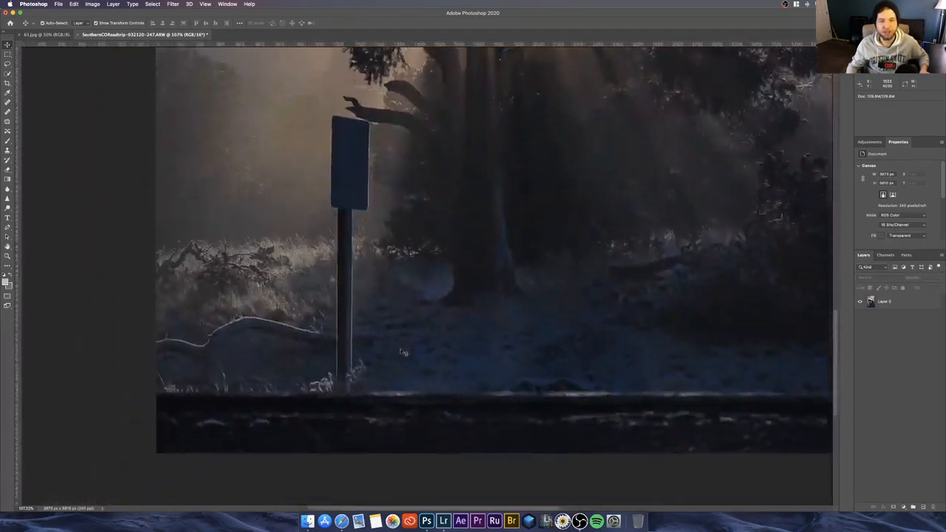
{"action": "scroll", "coordinate": [403, 353], "scroll_direction": "left", "scroll_amount": 3}
{"action": "scroll", "coordinate": [441, 344], "scroll_direction": "up", "scroll_amount": 1}
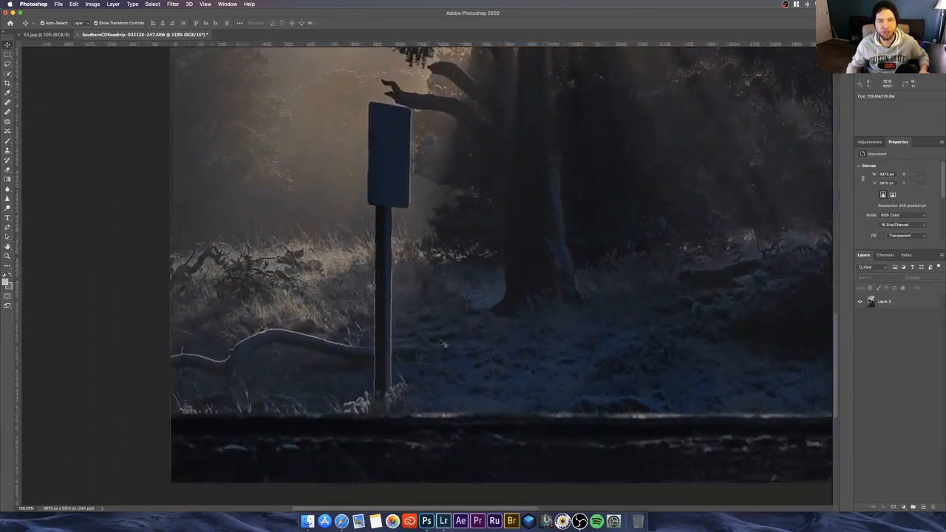
{"action": "scroll", "coordinate": [441, 343], "scroll_direction": "up", "scroll_amount": 3}
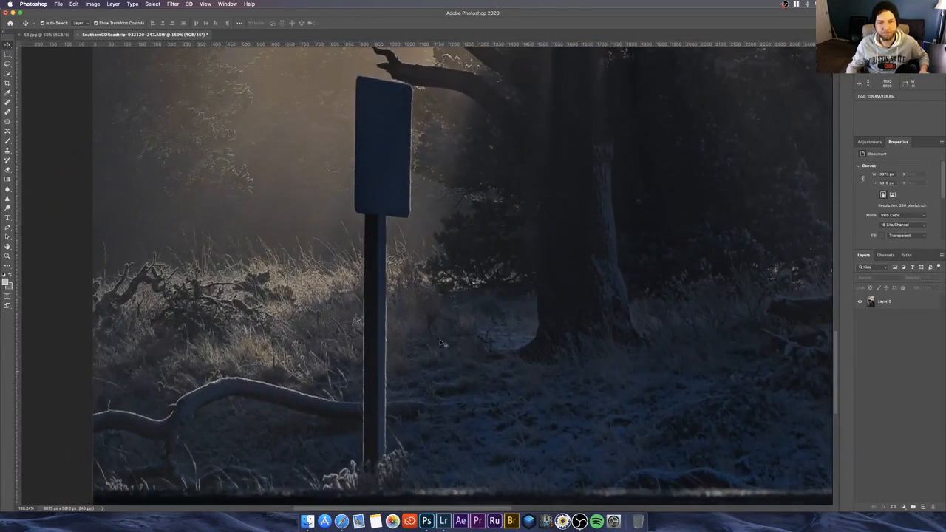
{"action": "left_click", "coordinate": [923, 301]}
{"action": "key", "text": "l"}
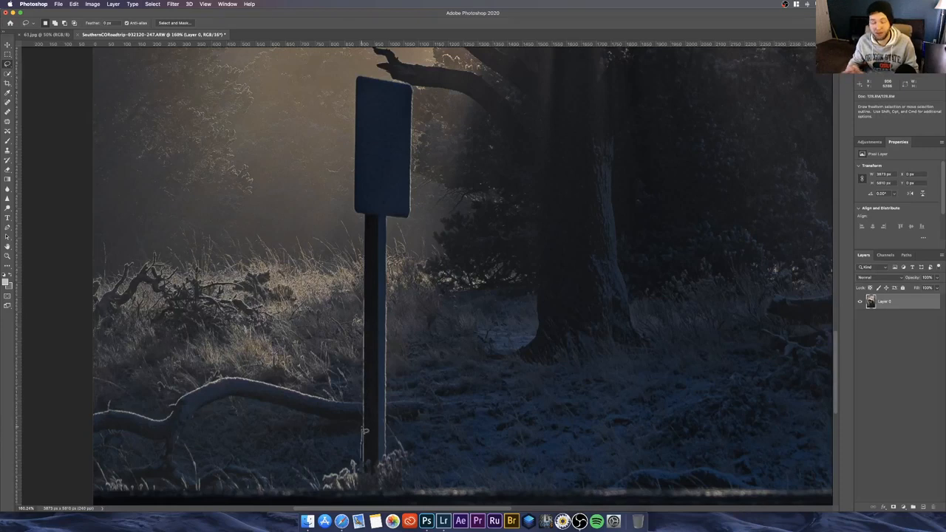
{"action": "mouse_move", "coordinate": [364, 430]}
{"action": "left_mouse_down"}
{"action": "mouse_move", "coordinate": [365, 236]}
{"action": "mouse_move", "coordinate": [350, 199]}
{"action": "mouse_move", "coordinate": [357, 74]}
{"action": "mouse_move", "coordinate": [420, 98]}
{"action": "mouse_move", "coordinate": [418, 216]}
{"action": "mouse_move", "coordinate": [397, 225]}
{"action": "mouse_move", "coordinate": [393, 250]}
{"action": "mouse_move", "coordinate": [394, 446]}
{"action": "mouse_move", "coordinate": [414, 454]}
{"action": "mouse_move", "coordinate": [416, 487]}
{"action": "mouse_move", "coordinate": [321, 494]}
{"action": "mouse_move", "coordinate": [325, 473]}
{"action": "mouse_move", "coordinate": [364, 460]}
{"action": "left_mouse_up"}
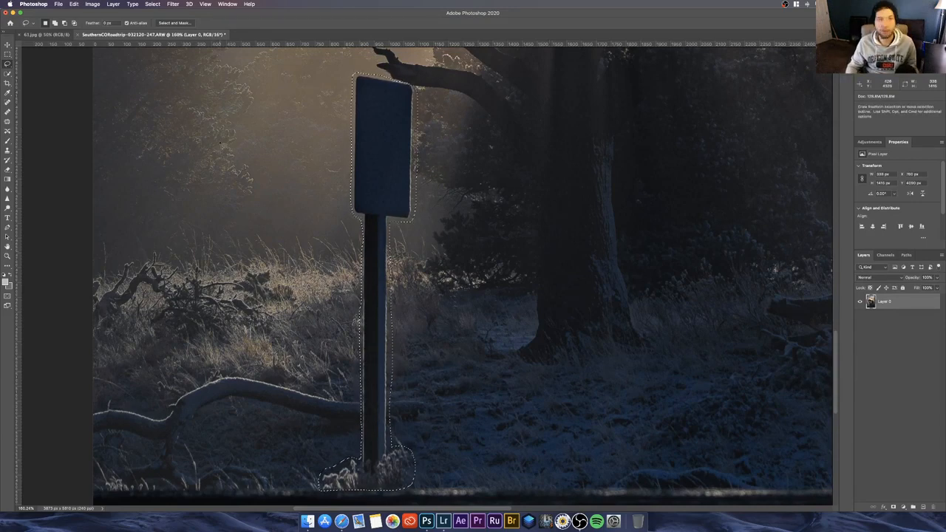
Step: Remove the selected signpost with Content-Aware Fill, inspecting the enlarged preview and outputting the fill to a new layer
{"action": "left_click", "coordinate": [74, 4]}
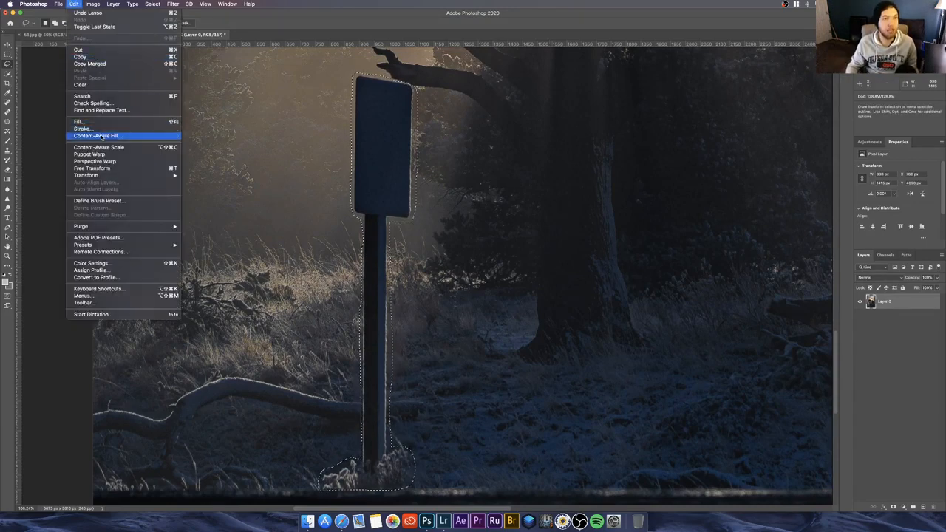
{"action": "left_click", "coordinate": [101, 136]}
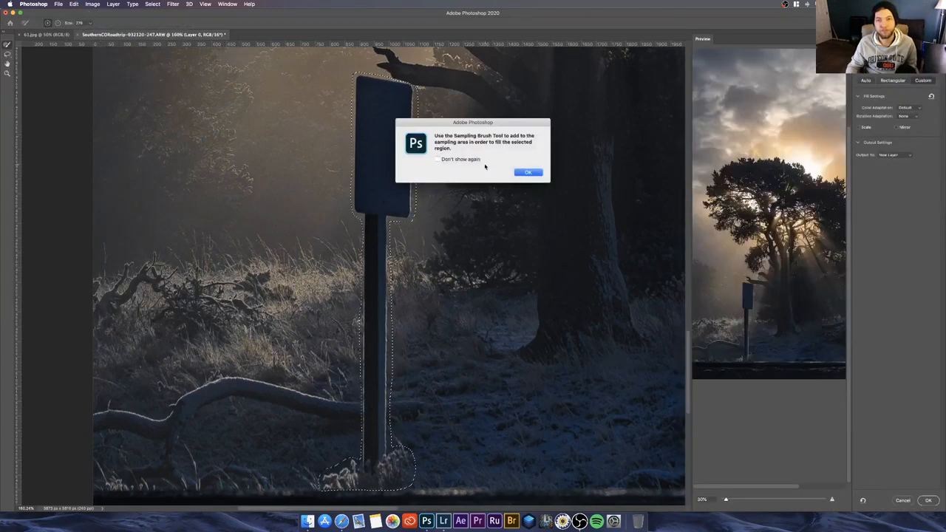
{"action": "left_click", "coordinate": [526, 172]}
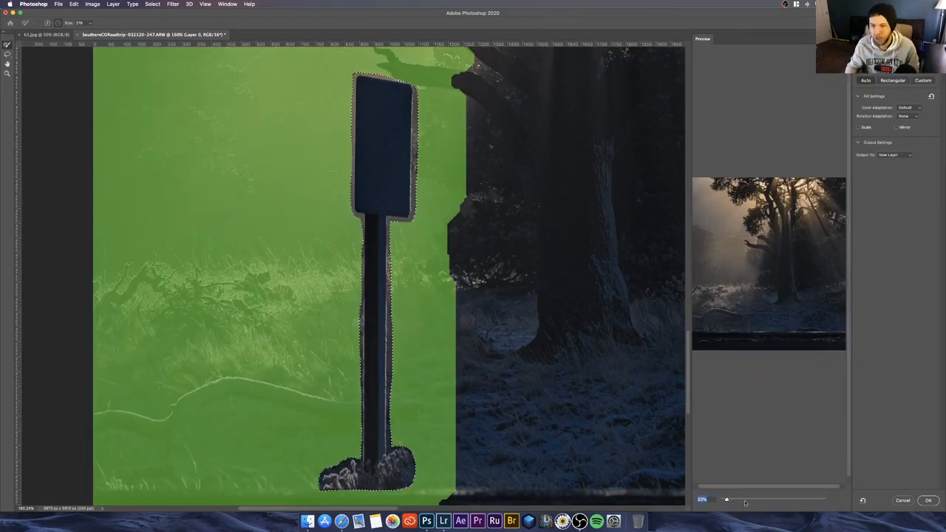
{"action": "left_click_drag", "start_coordinate": [726, 501], "coordinate": [744, 500]}
{"action": "left_click_drag", "start_coordinate": [748, 408], "coordinate": [808, 407]}
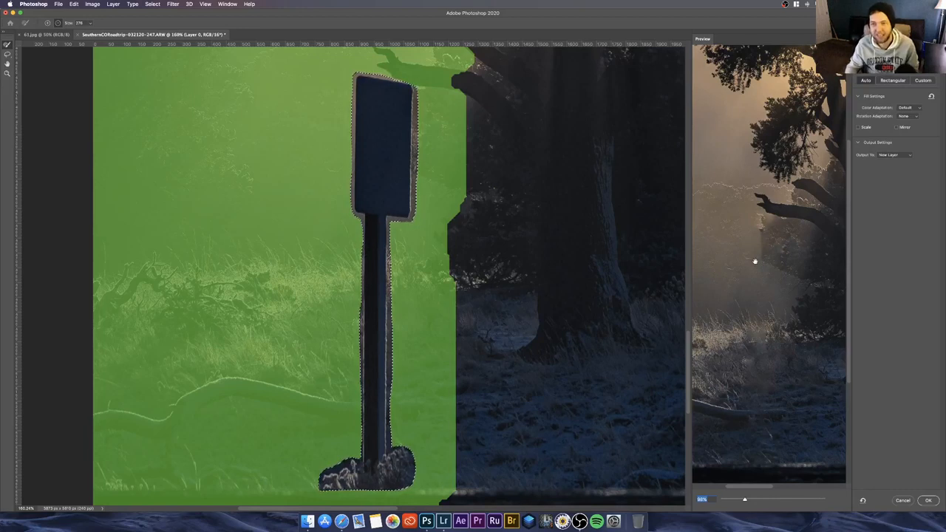
{"action": "left_click_drag", "start_coordinate": [788, 408], "coordinate": [753, 310]}
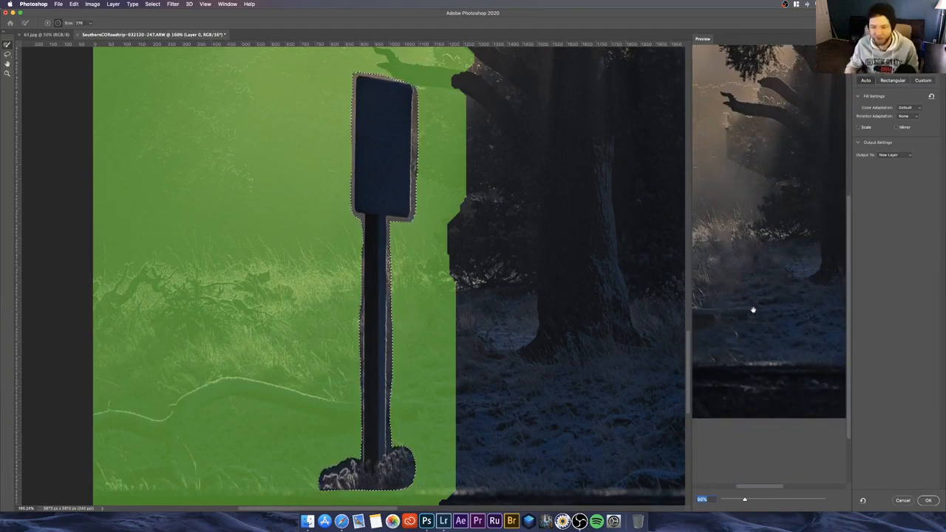
{"action": "left_click", "coordinate": [925, 500]}
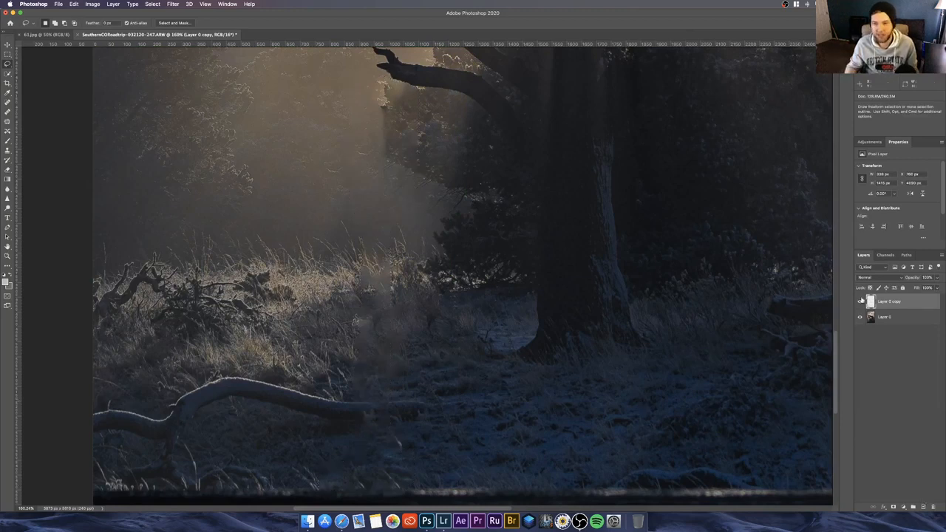
Step: Compare the photo with and without the signpost fill by toggling the Layer 0 copy layer's visibility, leaving it shown
{"action": "left_click", "coordinate": [859, 302]}
{"action": "left_click", "coordinate": [859, 302]}
{"action": "left_click", "coordinate": [858, 302]}
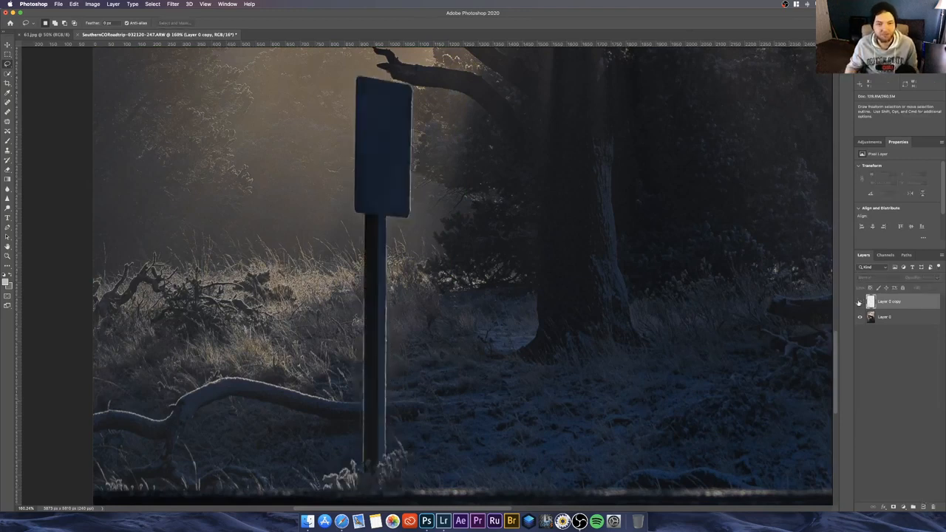
{"action": "left_click", "coordinate": [859, 302]}
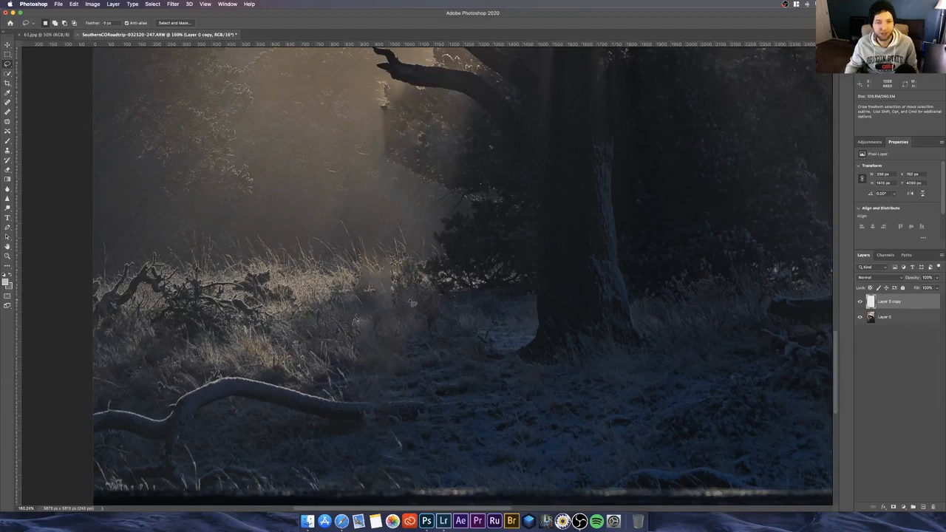
{"action": "scroll", "coordinate": [412, 303], "scroll_direction": "down", "scroll_amount": 3}
{"action": "scroll", "coordinate": [412, 303], "scroll_direction": "down", "scroll_amount": 2}
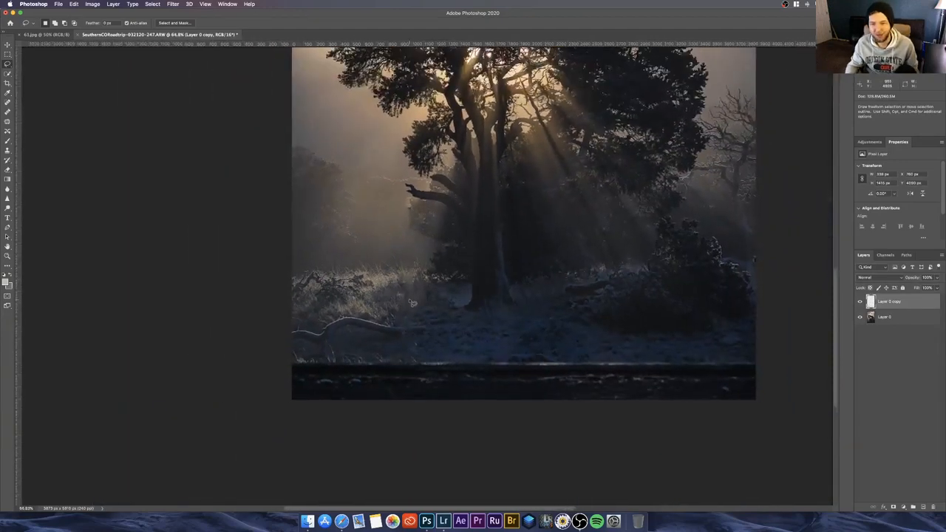
Step: On Layer 0, select the dark road strip along the photo's lower edge with a full-width rectangular marquee about 3873 × 362 px
{"action": "left_click", "coordinate": [900, 318]}
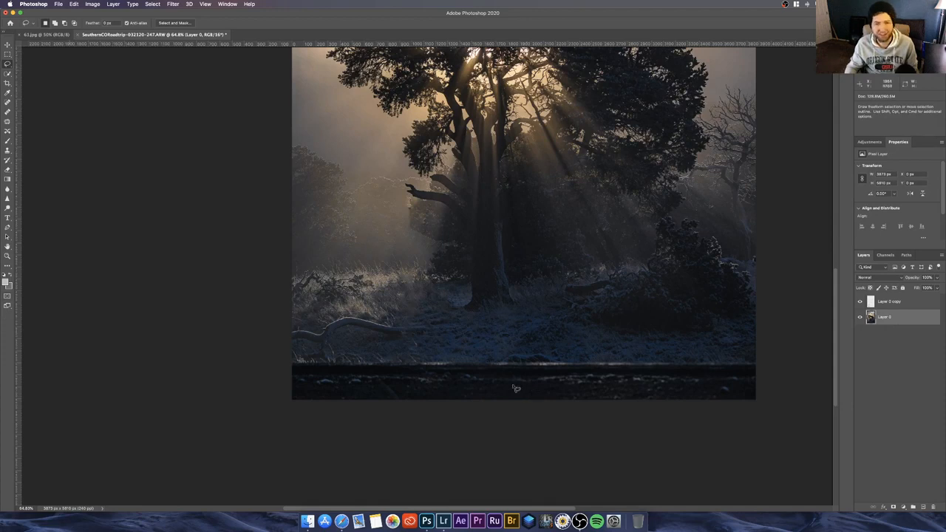
{"action": "key", "text": "m"}
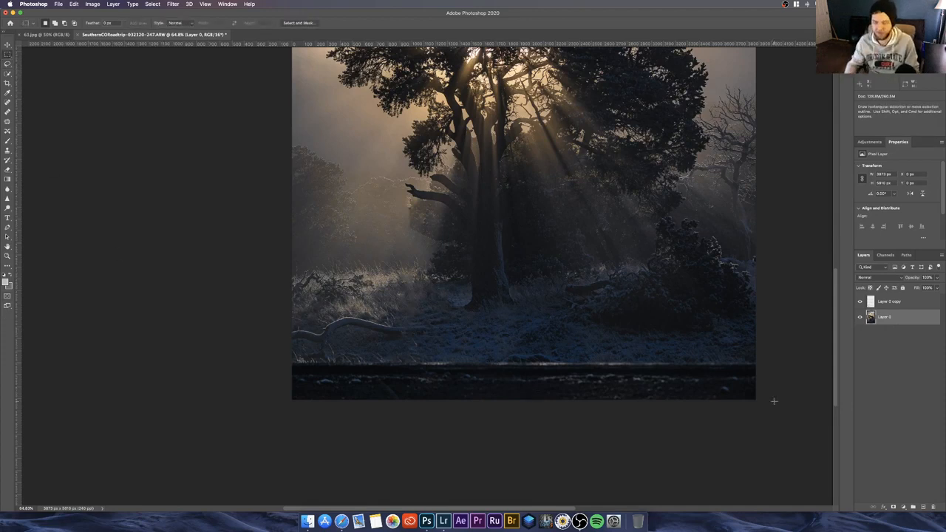
{"action": "left_click_drag", "start_coordinate": [765, 404], "coordinate": [269, 356]}
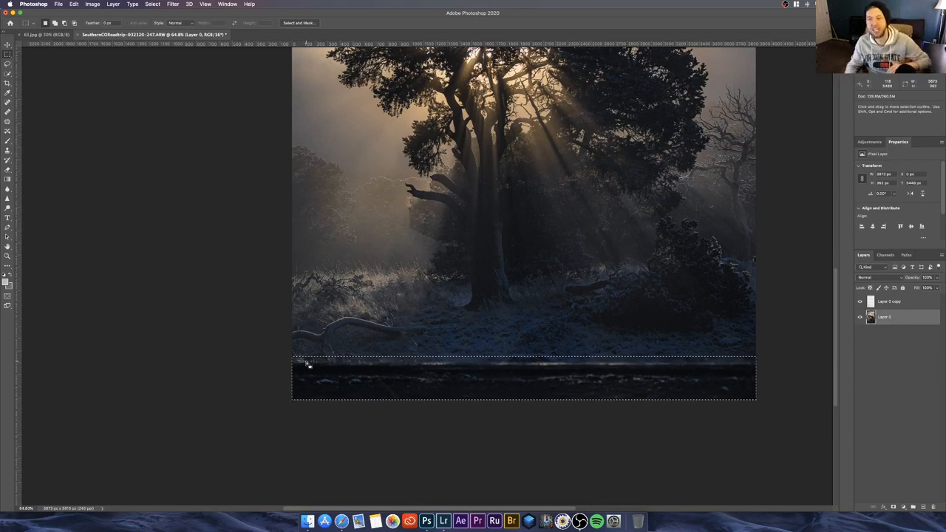
{"action": "left_click", "coordinate": [74, 4]}
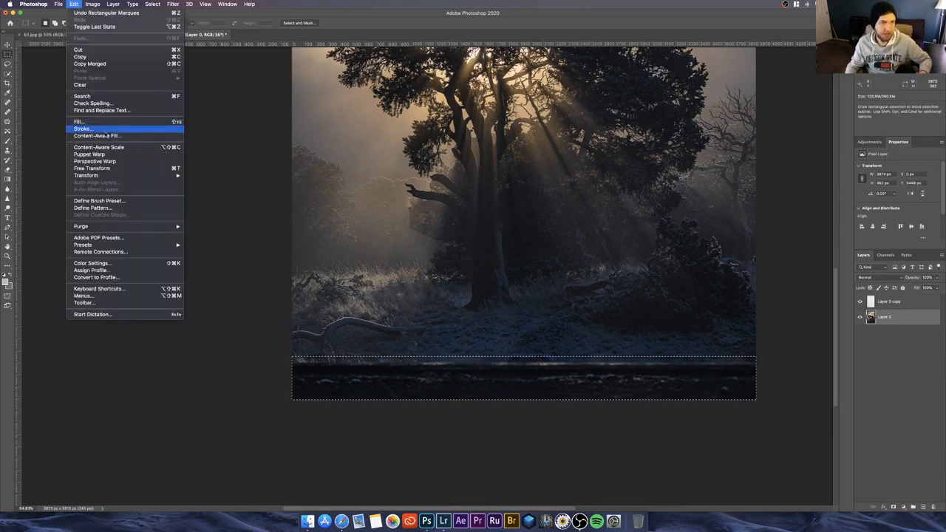
{"action": "left_click", "coordinate": [107, 137]}
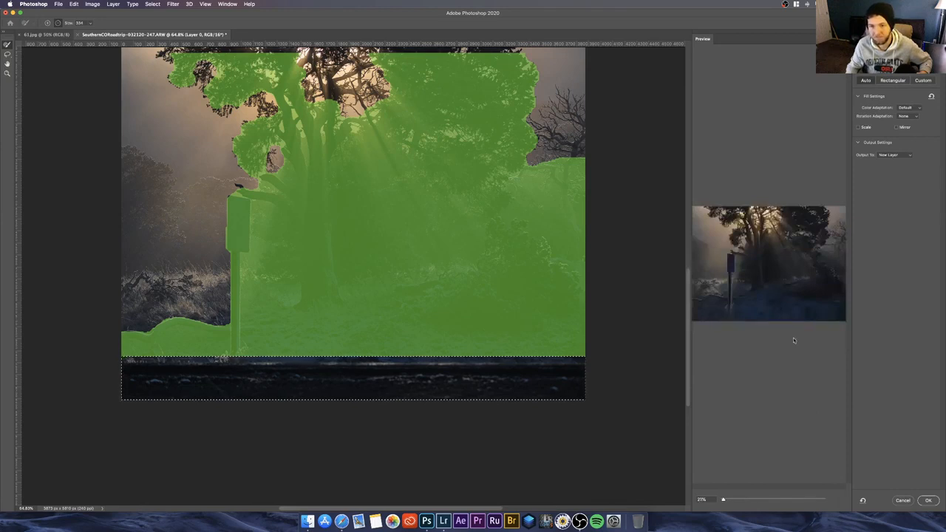
{"action": "left_click", "coordinate": [901, 501]}
{"action": "left_click", "coordinate": [880, 415]}
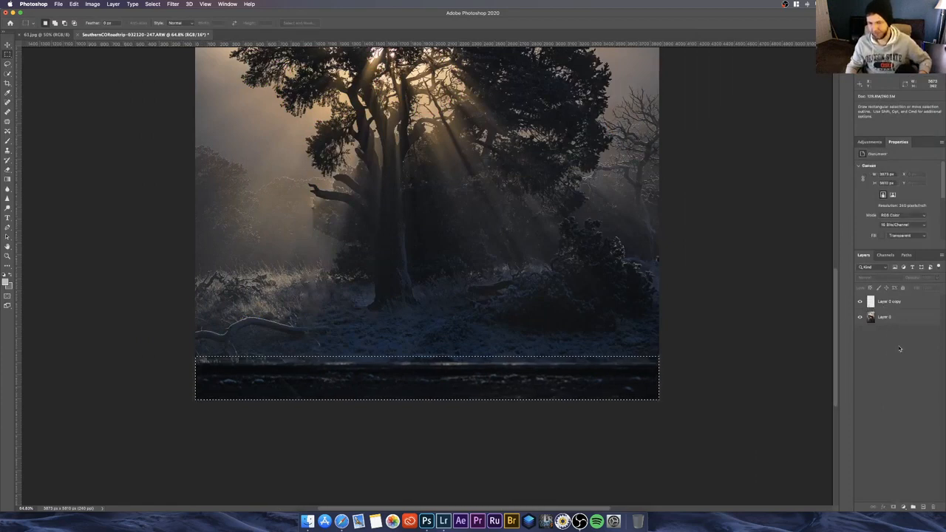
{"action": "left_click", "coordinate": [887, 317]}
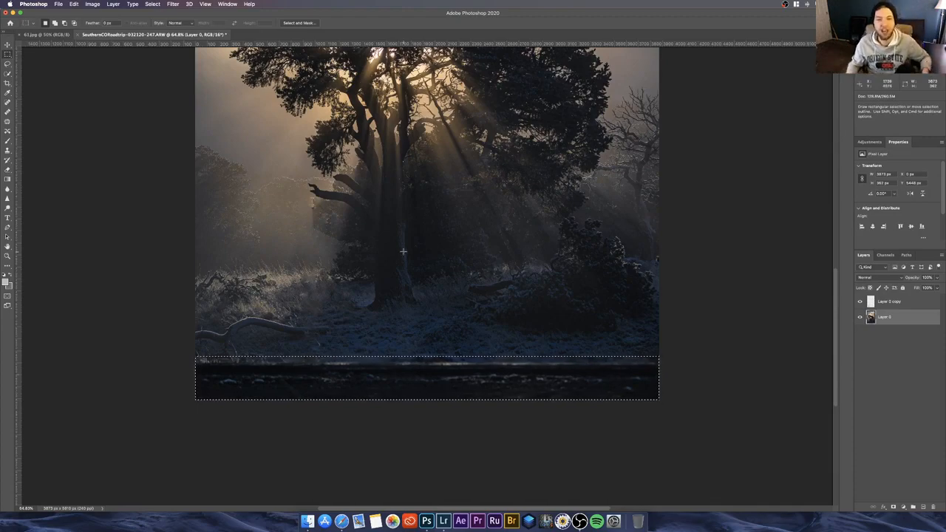
{"action": "scroll", "coordinate": [403, 254], "scroll_direction": "down", "scroll_amount": 5}
{"action": "scroll", "coordinate": [403, 253], "scroll_direction": "up", "scroll_amount": 8}
{"action": "scroll", "coordinate": [403, 254], "scroll_direction": "down", "scroll_amount": 6}
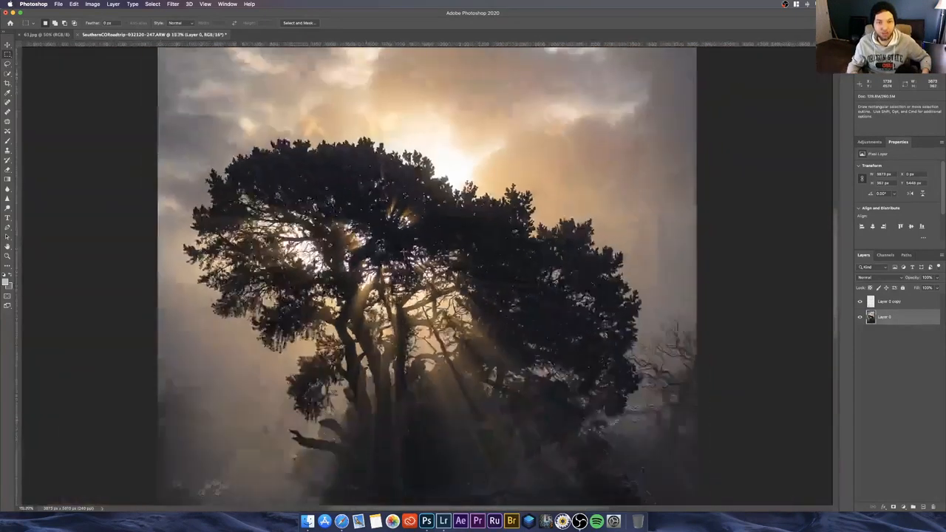
{"action": "scroll", "coordinate": [402, 252], "scroll_direction": "up", "scroll_amount": 2}
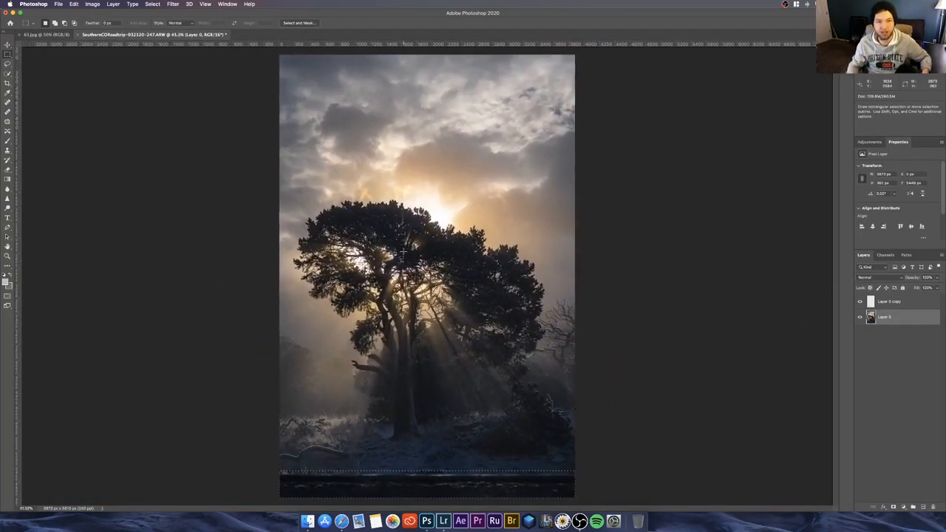
{"action": "scroll", "coordinate": [402, 252], "scroll_direction": "up", "scroll_amount": 5}
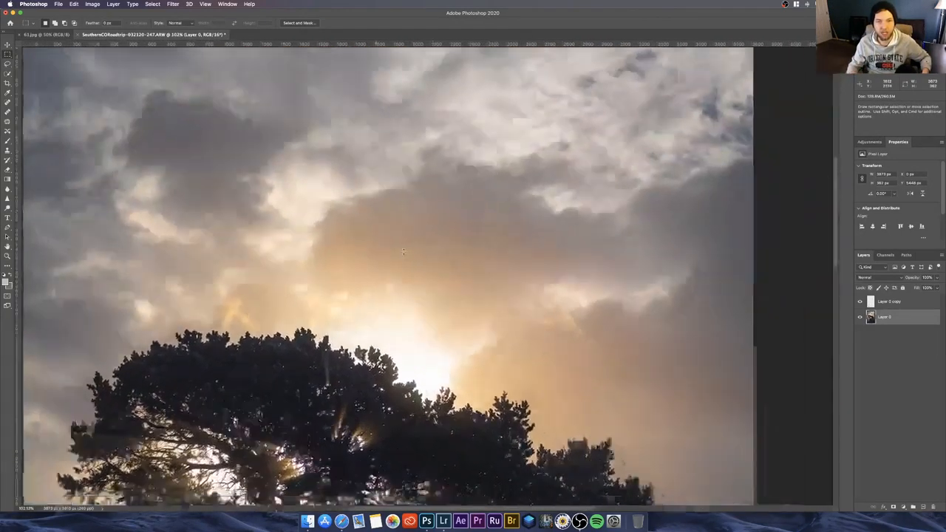
{"action": "scroll", "coordinate": [401, 252], "scroll_direction": "down", "scroll_amount": 5}
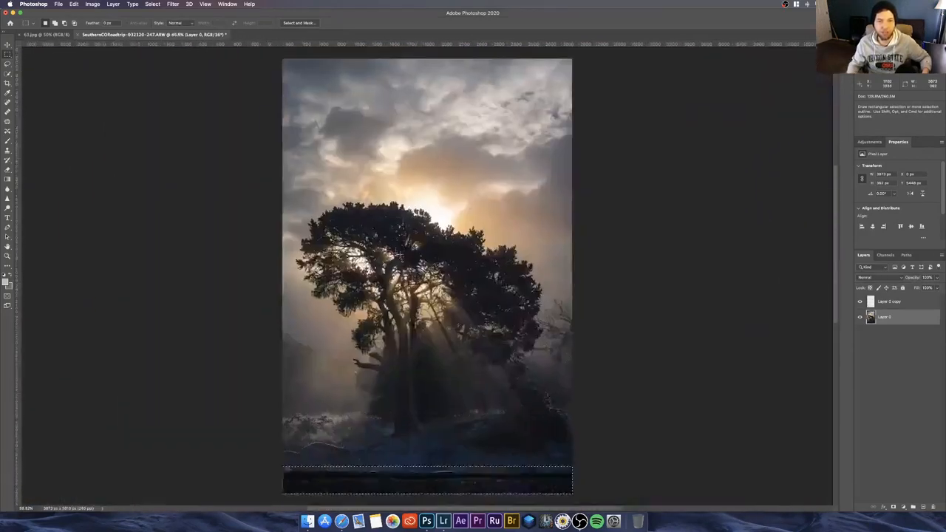
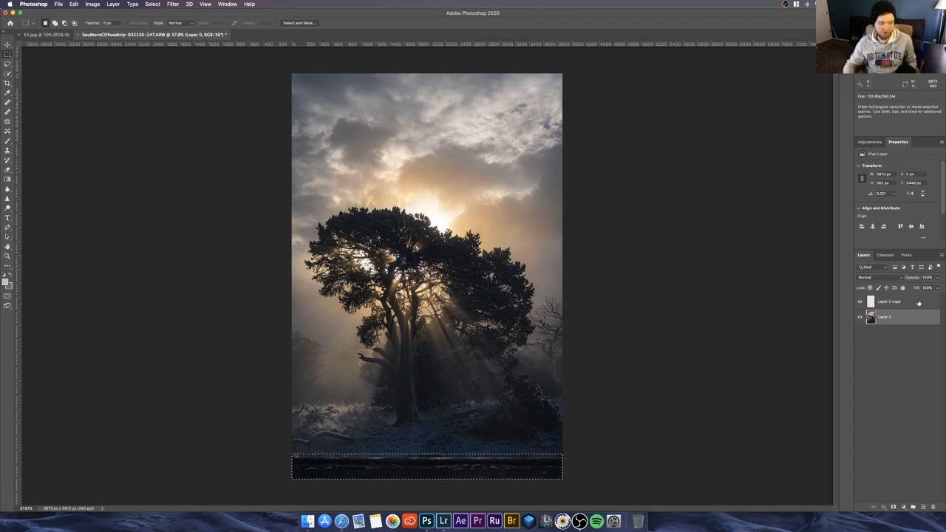
Step: Merge the Layer 0 copy signpost fill with Layer 0 and select the merged layer
{"action": "left_click", "coordinate": [919, 303]}
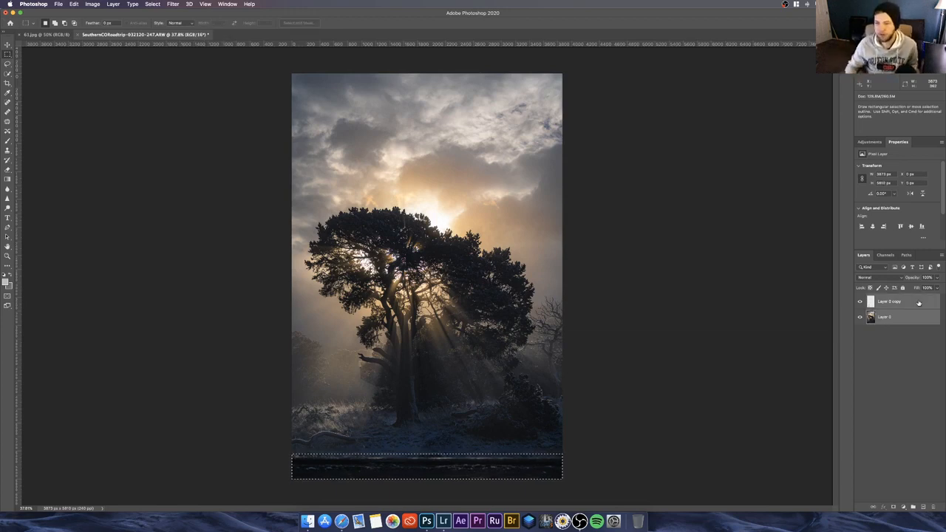
{"action": "right_click", "coordinate": [918, 303]}
{"action": "left_click", "coordinate": [875, 408]}
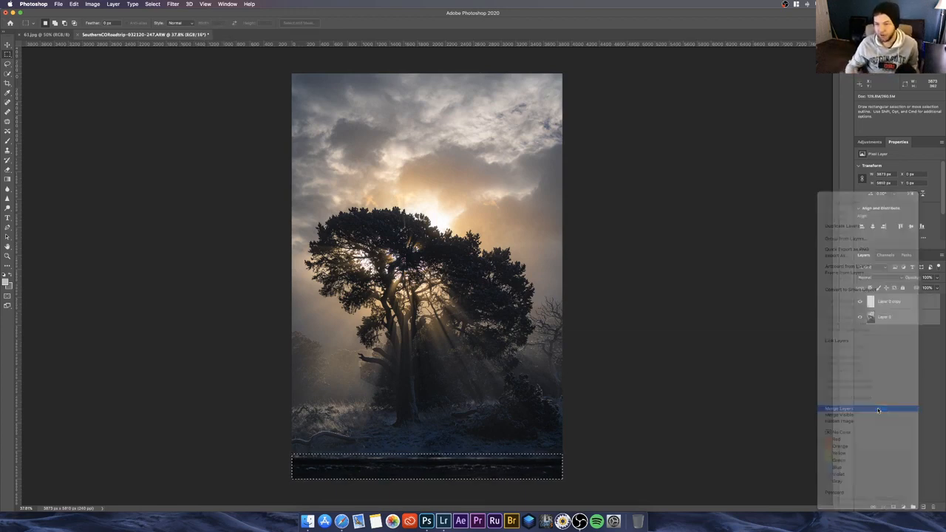
{"action": "left_click", "coordinate": [871, 354]}
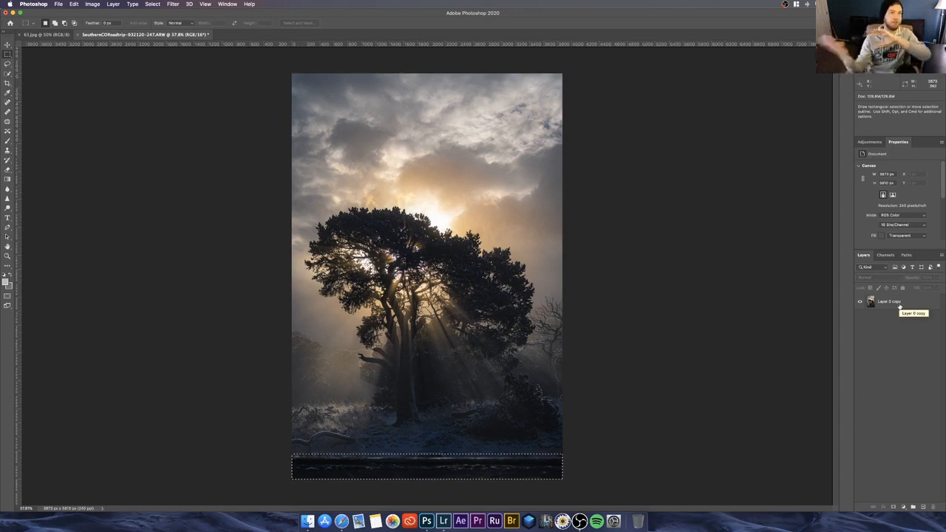
{"action": "left_click", "coordinate": [899, 306]}
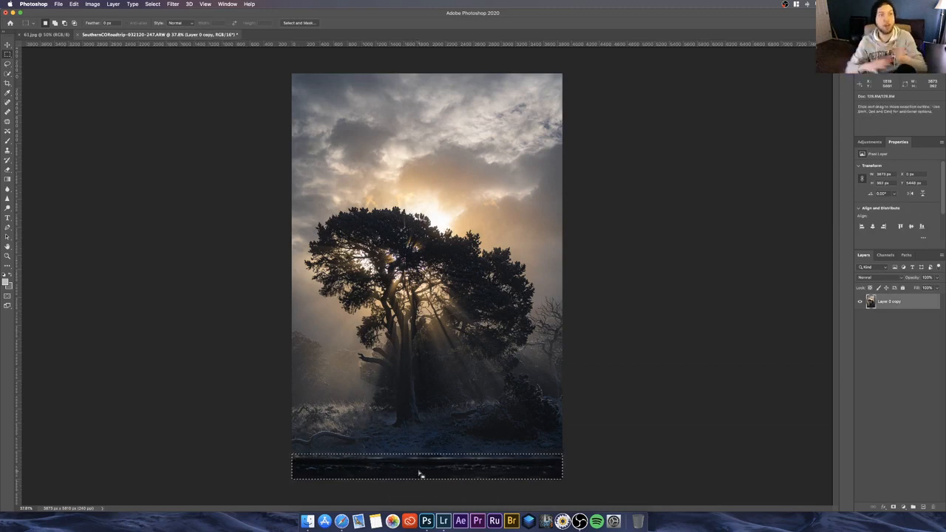
Step: Replace the selected road strip with Content-Aware Fill, inspecting the enlarged preview across its width and outputting the fill to a new layer
{"action": "left_click", "coordinate": [66, 3]}
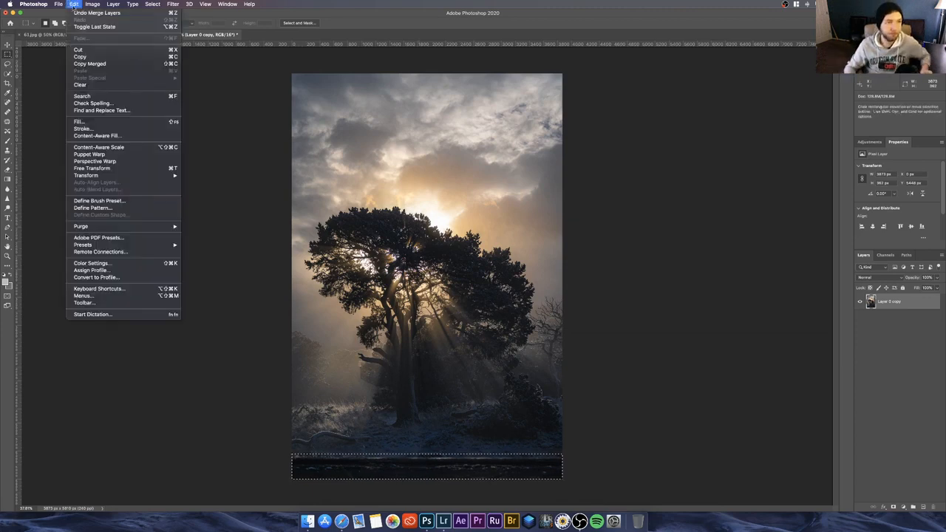
{"action": "left_click", "coordinate": [95, 136]}
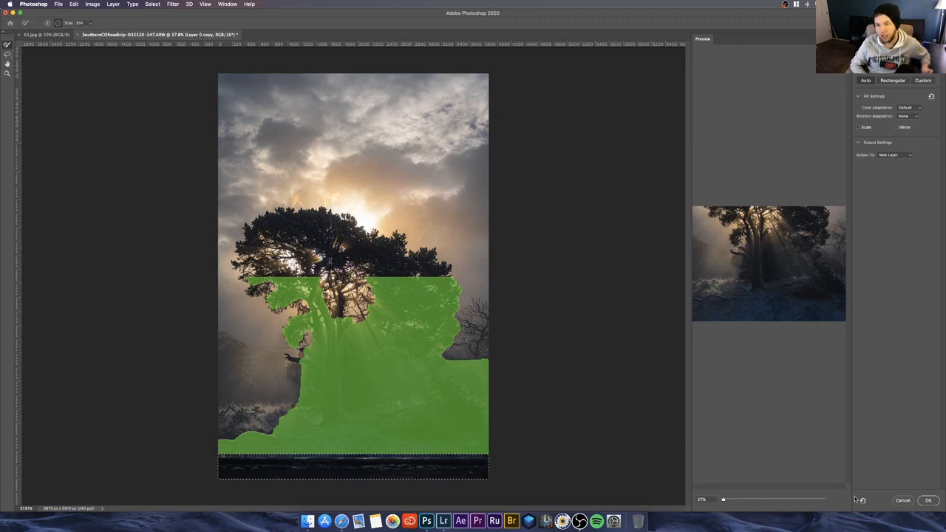
{"action": "left_click_drag", "start_coordinate": [726, 500], "coordinate": [739, 499]}
{"action": "left_click_drag", "start_coordinate": [744, 424], "coordinate": [746, 384]}
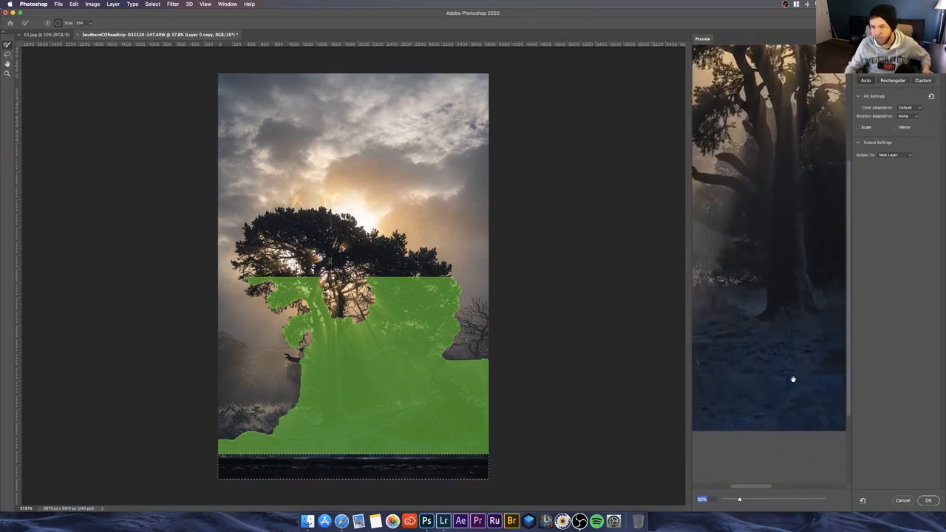
{"action": "left_click_drag", "start_coordinate": [787, 411], "coordinate": [701, 408]}
{"action": "left_click_drag", "start_coordinate": [761, 408], "coordinate": [842, 406]}
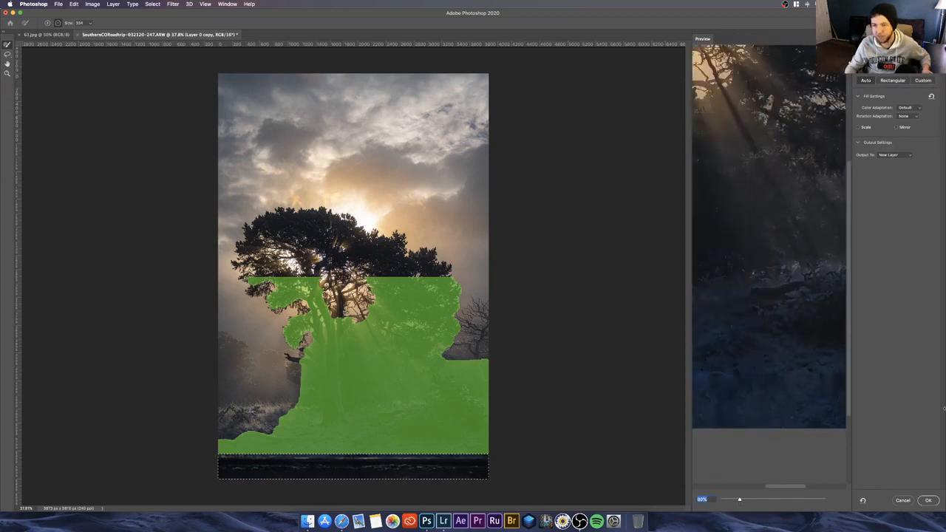
{"action": "left_click_drag", "start_coordinate": [728, 386], "coordinate": [943, 395]}
{"action": "left_click_drag", "start_coordinate": [776, 392], "coordinate": [886, 392]}
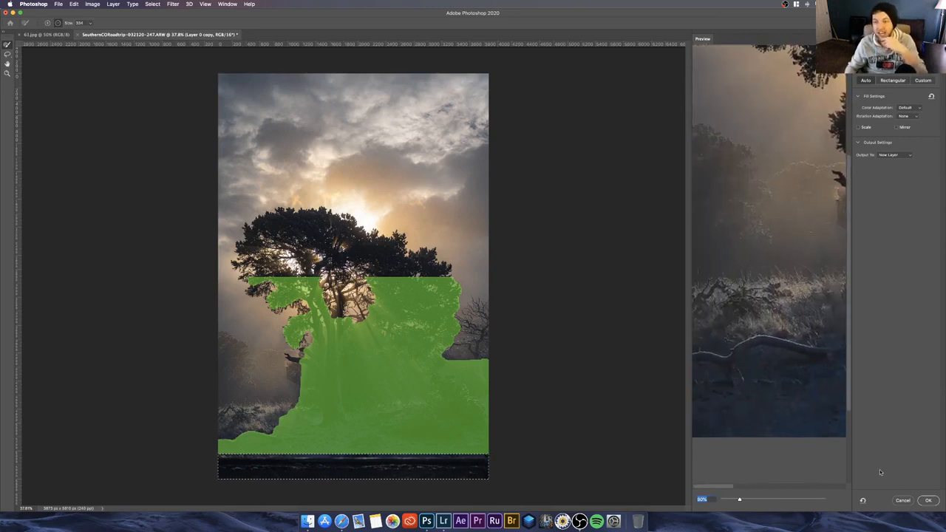
{"action": "left_click", "coordinate": [928, 505]}
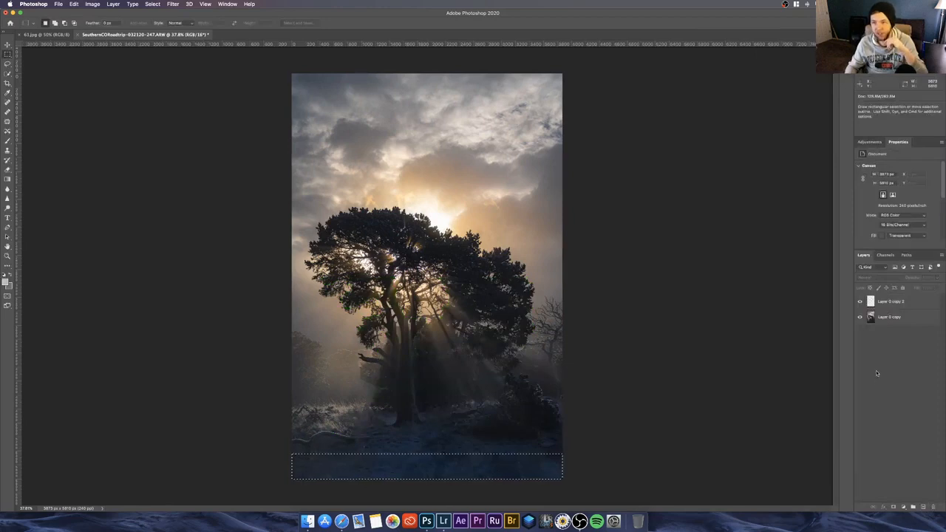
Step: Clear the marquee selection and compare the photo with and without the road-strip fill by toggling Layer 0 copy 2, leaving it shown
{"action": "left_click", "coordinate": [860, 302]}
{"action": "left_click", "coordinate": [860, 302]}
{"action": "key", "text": "super+d"}
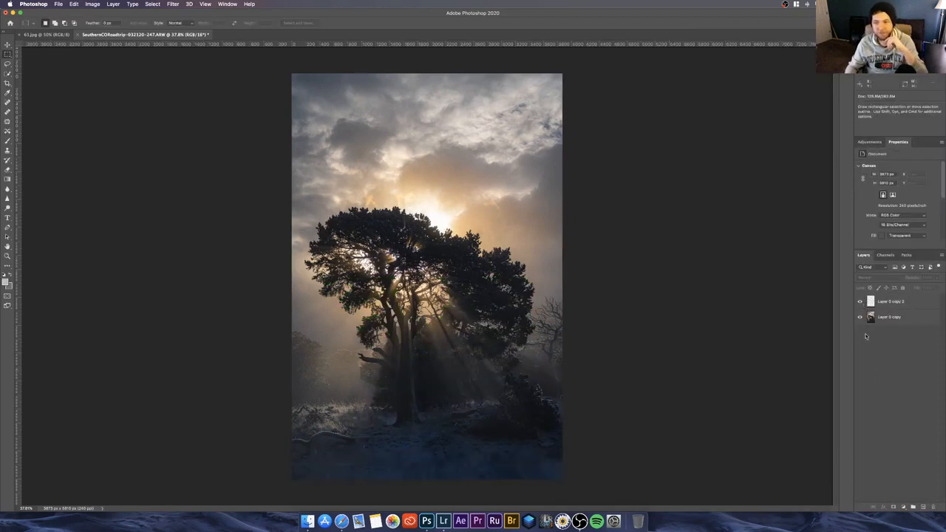
{"action": "left_click", "coordinate": [860, 303]}
{"action": "left_click", "coordinate": [860, 302]}
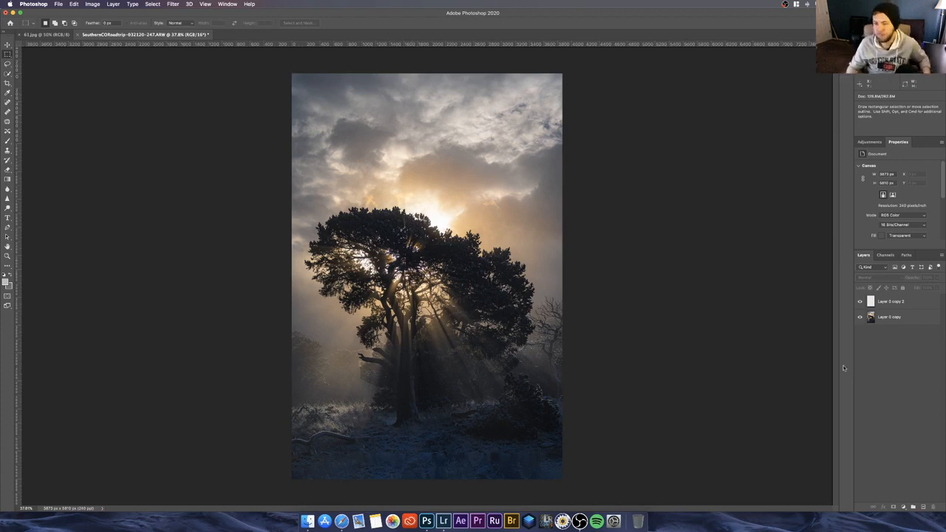
Step: Merge the Layer 0 copy 2 road-strip fill with the Layer 0 copy photo layer
{"action": "left_click", "coordinate": [904, 318]}
{"action": "left_click", "coordinate": [907, 303], "text": "shift"}
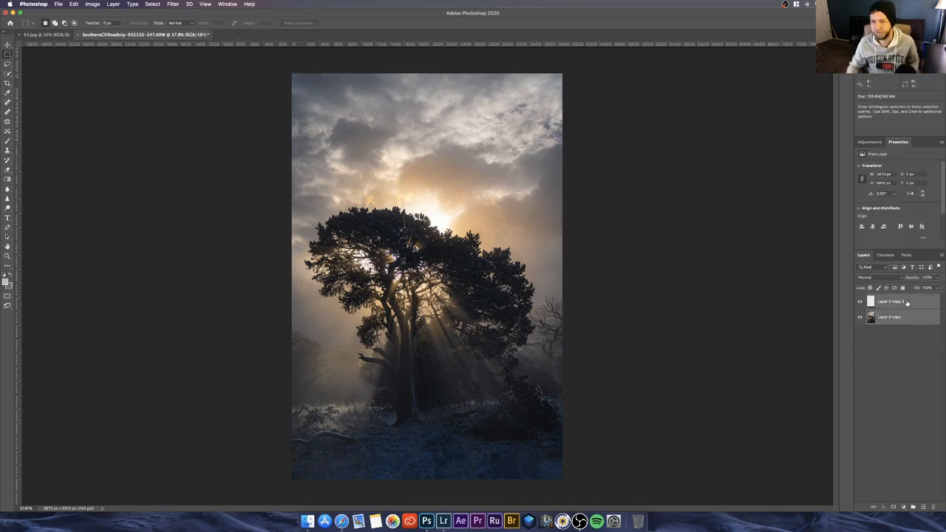
{"action": "right_click", "coordinate": [907, 303]}
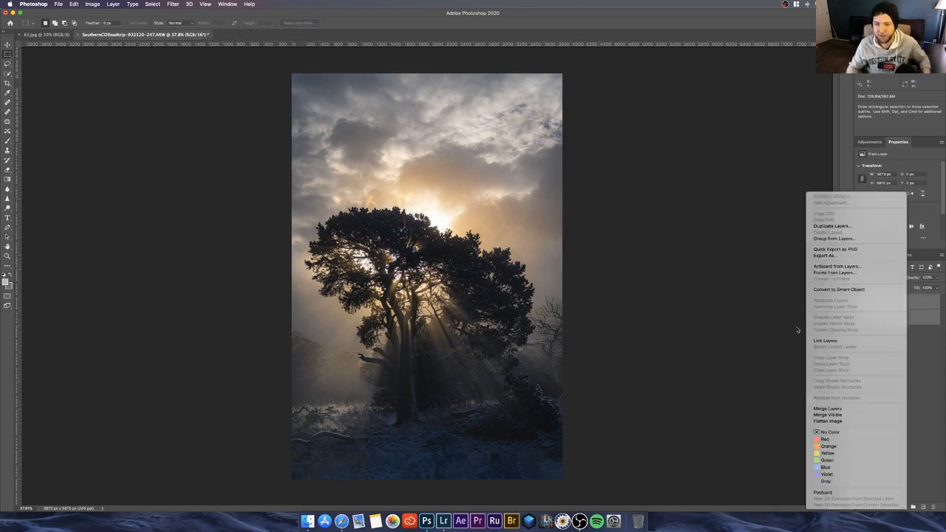
{"action": "left_click", "coordinate": [828, 408]}
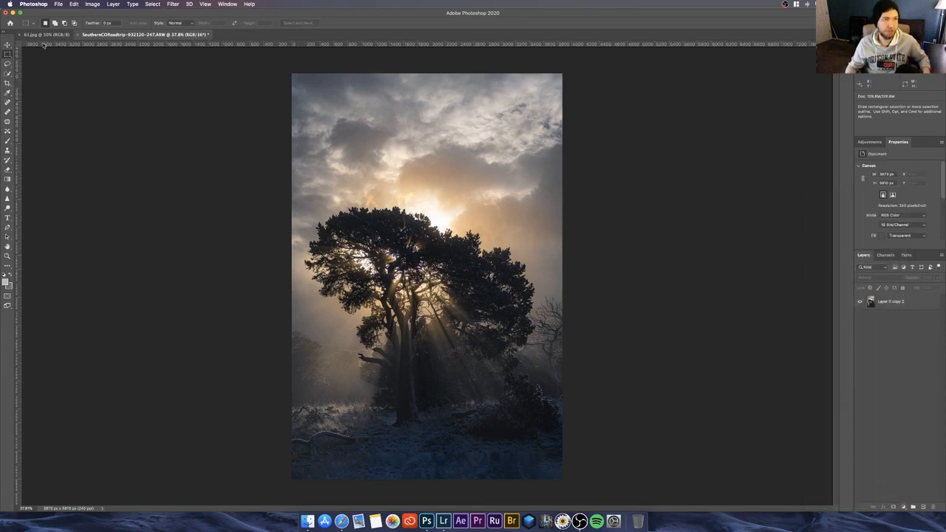
Step: Switch to Finder and open the Snowy Day Photoshop Overlays folder inside Other on the PHOTOGRAPHY drive
{"action": "left_click", "coordinate": [308, 520]}
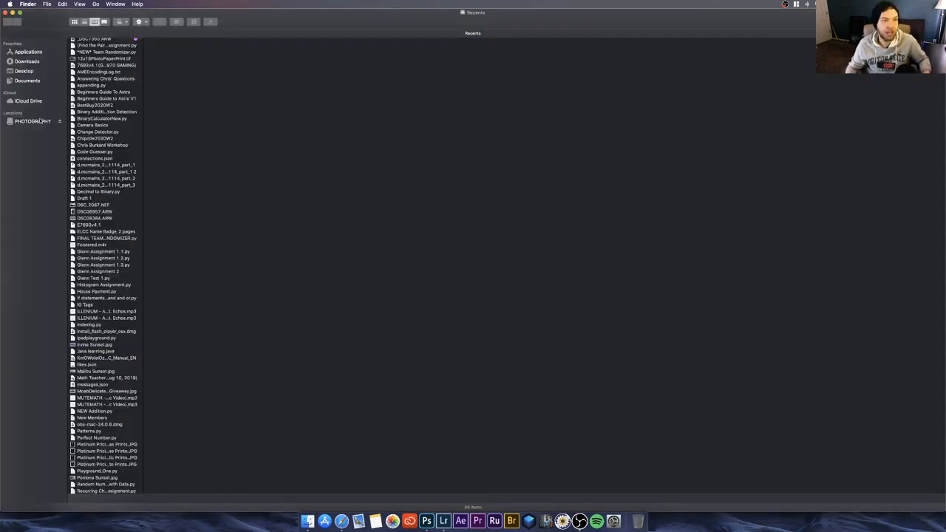
{"action": "left_click", "coordinate": [41, 121]}
{"action": "left_click", "coordinate": [99, 48]}
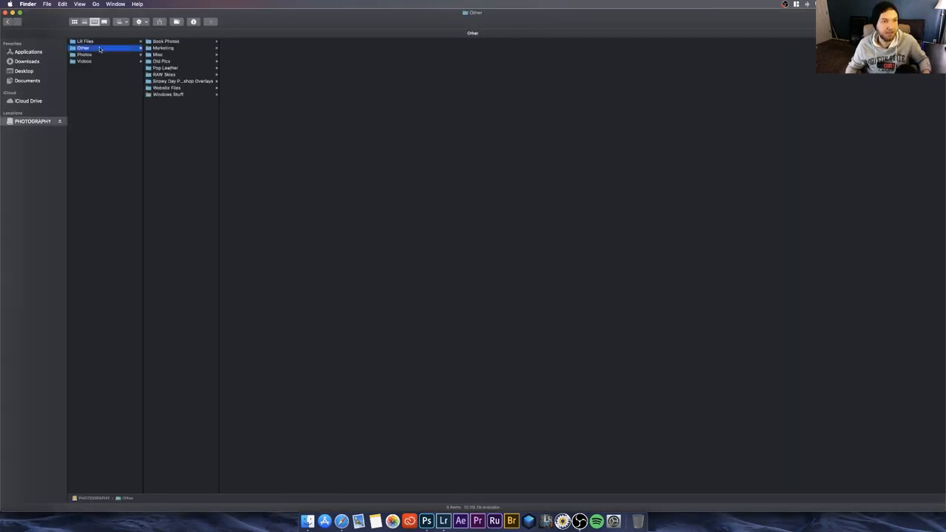
{"action": "left_click", "coordinate": [173, 82]}
{"action": "scroll", "coordinate": [259, 151], "scroll_direction": "down", "scroll_amount": 2}
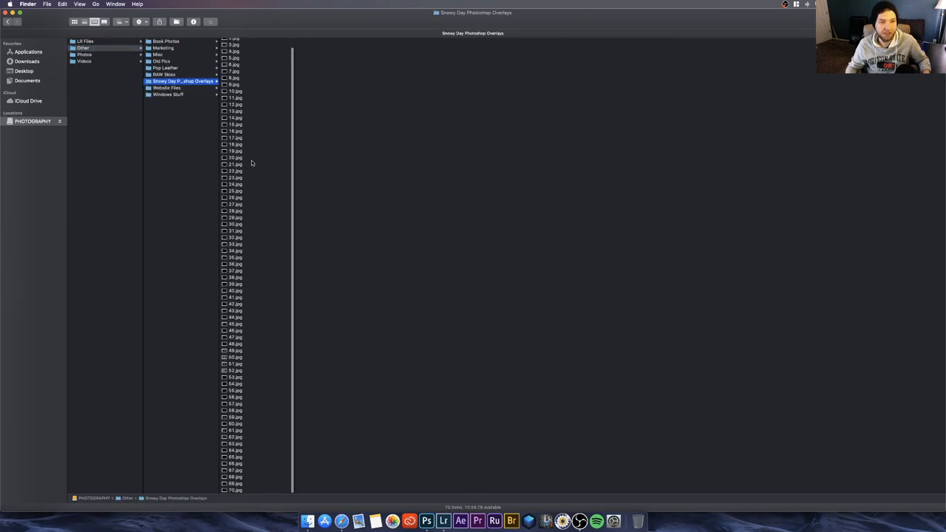
Step: Preview the snow overlay images from 20.jpg through 52.jpg one after another, and close the Finder window
{"action": "left_click", "coordinate": [250, 158]}
{"action": "key", "text": "Down"}
{"action": "key", "text": "Down"}
{"action": "key", "text": "Down"}
{"action": "key", "text": "Down"}
{"action": "key", "text": "Down"}
{"action": "key", "text": "Down"}
{"action": "key", "text": "Down"}
{"action": "key", "text": "Down"}
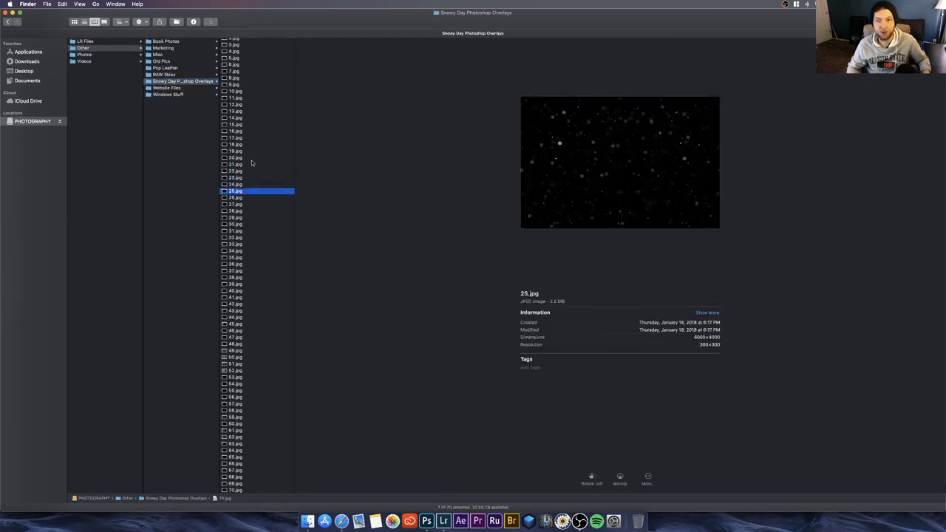
{"action": "key", "text": "Down"}
{"action": "key", "text": "Down"}
{"action": "key", "text": "Down"}
{"action": "key", "text": "Down"}
{"action": "key", "text": "Down"}
{"action": "key", "text": "Down"}
{"action": "key", "text": "Down"}
{"action": "key", "text": "Down"}
{"action": "key", "text": "Down"}
{"action": "key", "text": "Down"}
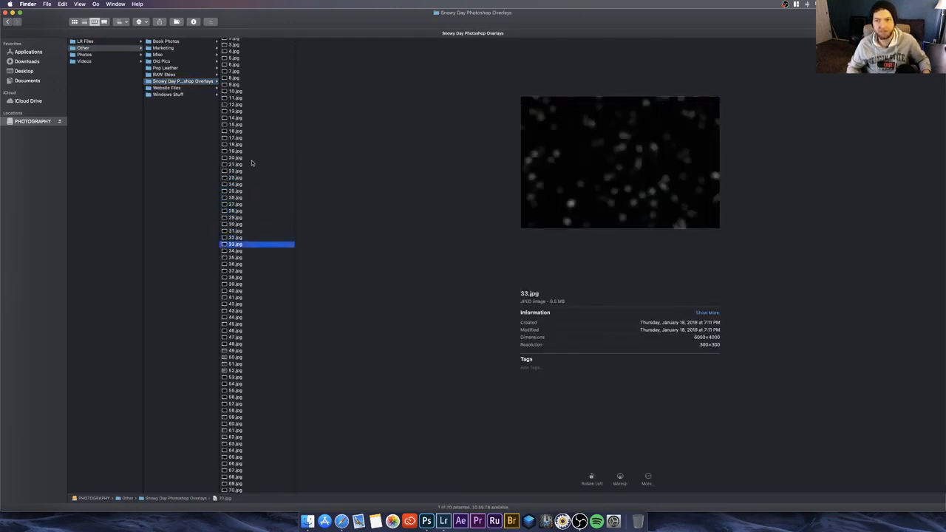
{"action": "key", "text": "Down"}
{"action": "key", "text": "Down"}
{"action": "key", "text": "Down"}
{"action": "key", "text": "Down"}
{"action": "key", "text": "Down"}
{"action": "key", "text": "Down"}
{"action": "key", "text": "Down"}
{"action": "key", "text": "Down"}
{"action": "key", "text": "Down"}
{"action": "key", "text": "Down"}
{"action": "key", "text": "Down"}
{"action": "key", "text": "Down"}
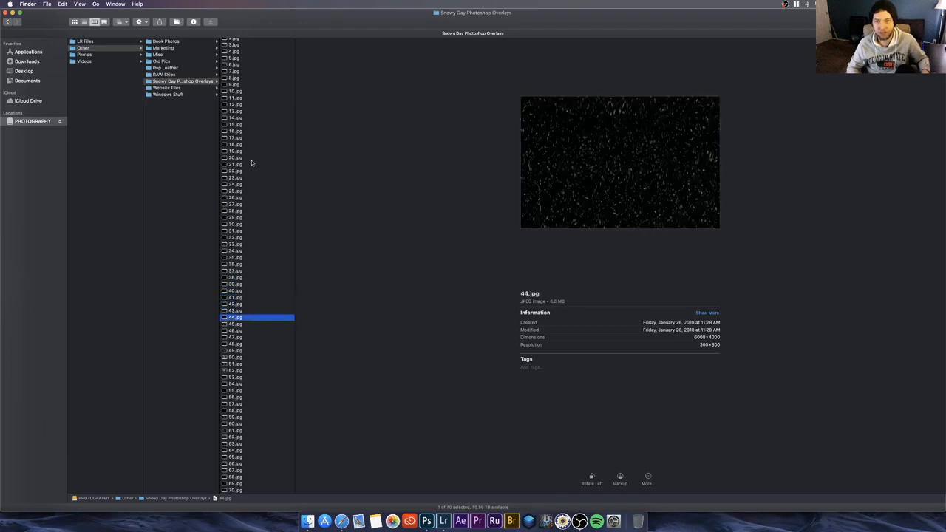
{"action": "key", "text": "Down"}
{"action": "key", "text": "Down"}
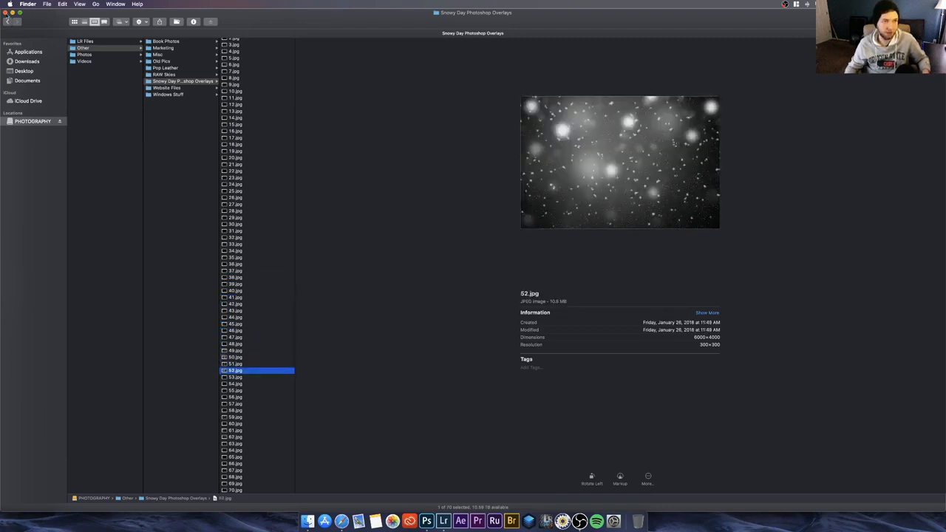
{"action": "left_click", "coordinate": [5, 12]}
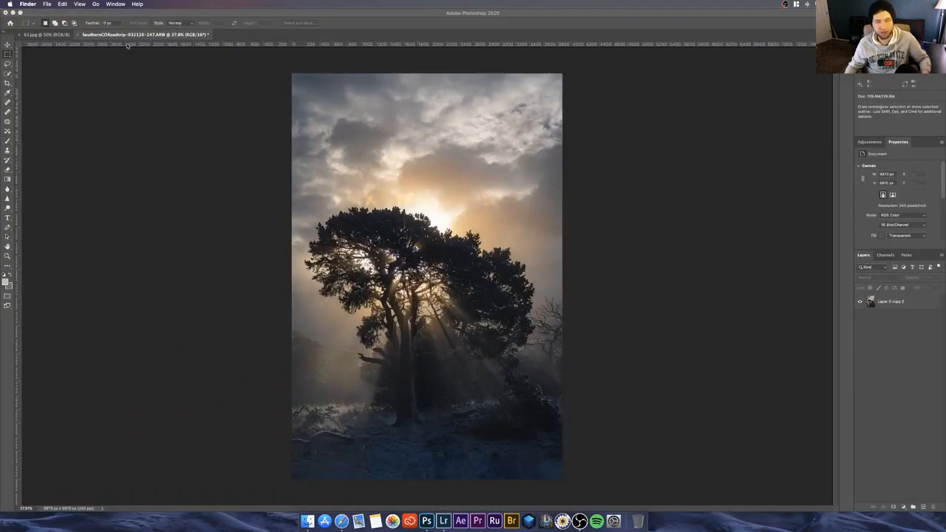
Step: View the open 61.jpg snow overlay, and add a new empty layer with default settings to the tree photo
{"action": "left_click", "coordinate": [50, 35]}
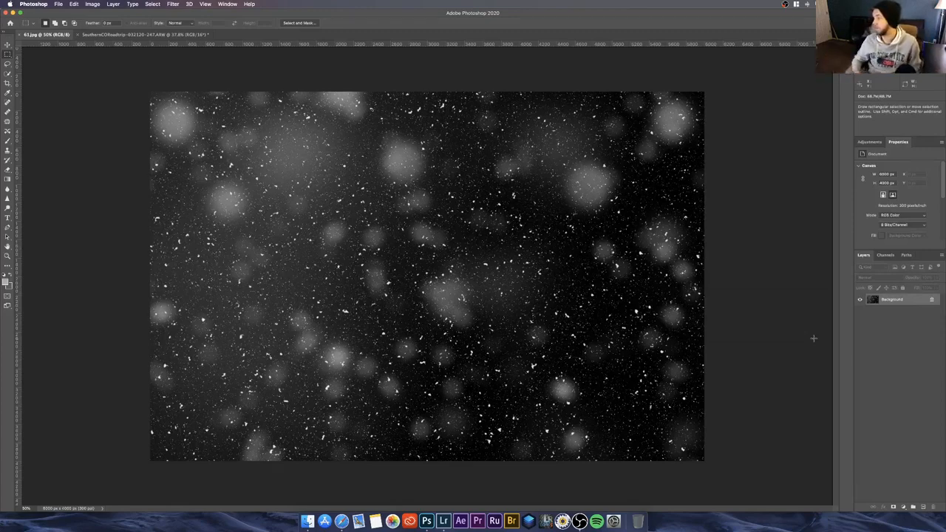
{"action": "left_click", "coordinate": [137, 34]}
{"action": "key", "text": "super+shift+n"}
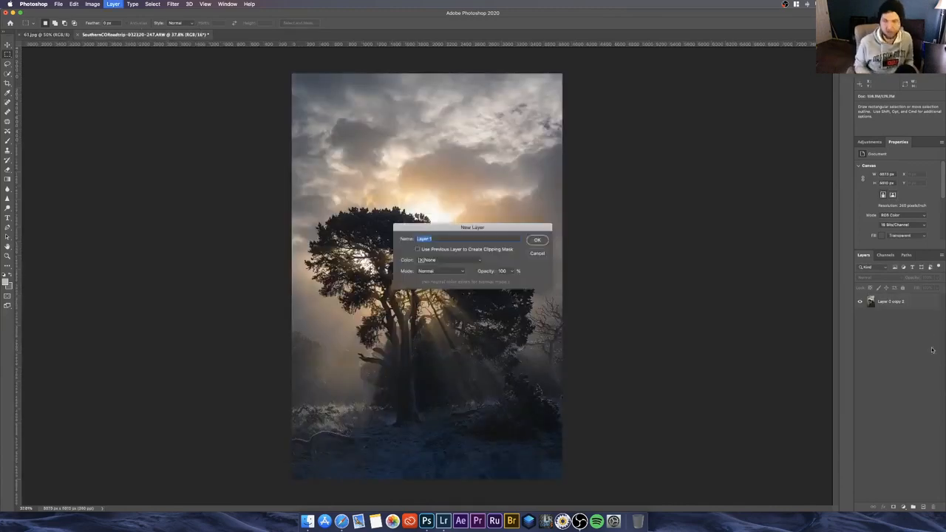
{"action": "key", "text": "Return"}
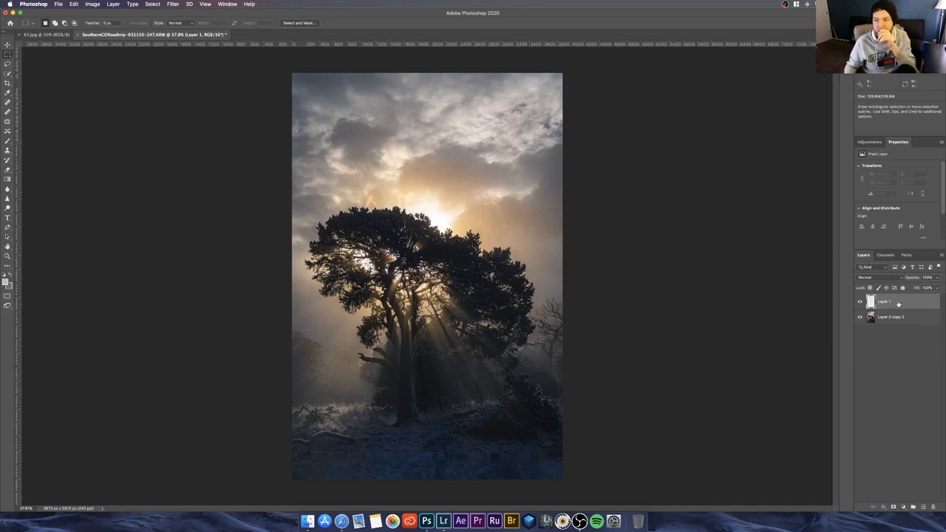
{"action": "left_click", "coordinate": [896, 317], "text": "shift"}
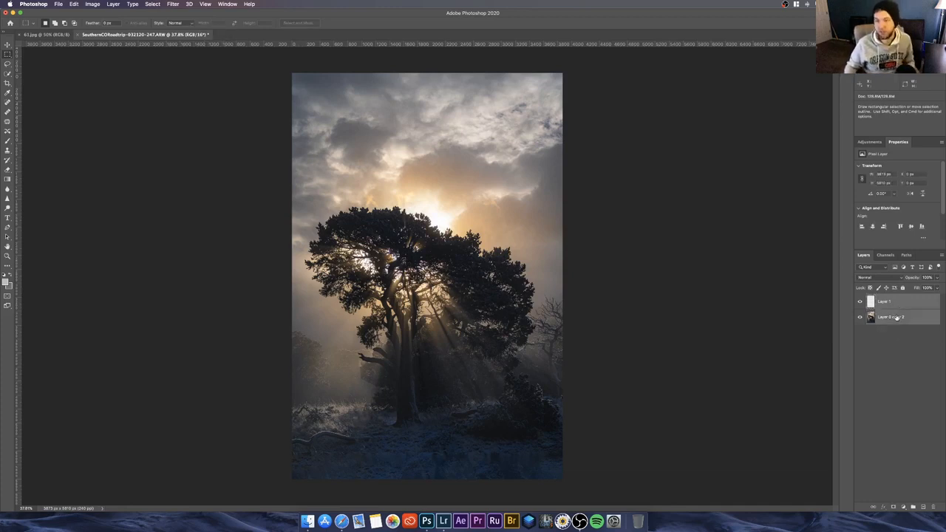
{"action": "right_click", "coordinate": [895, 301]}
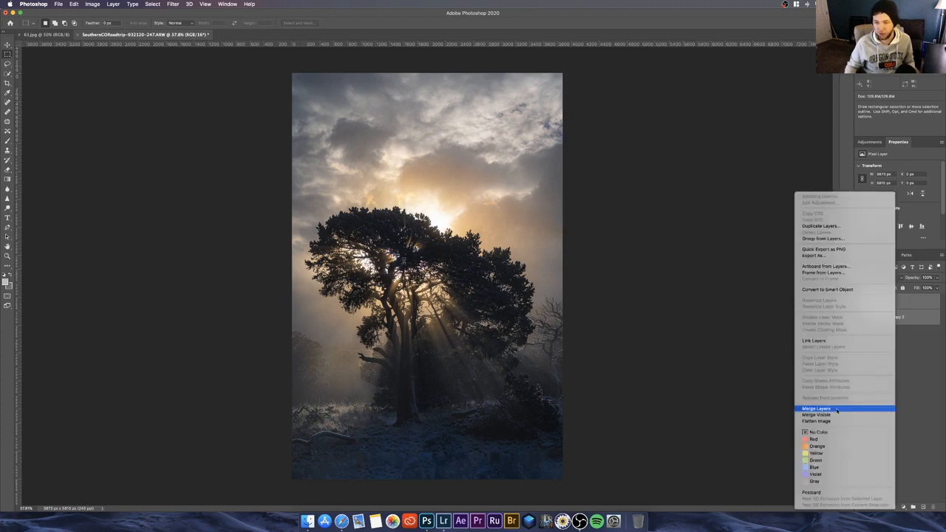
{"action": "left_click", "coordinate": [916, 407]}
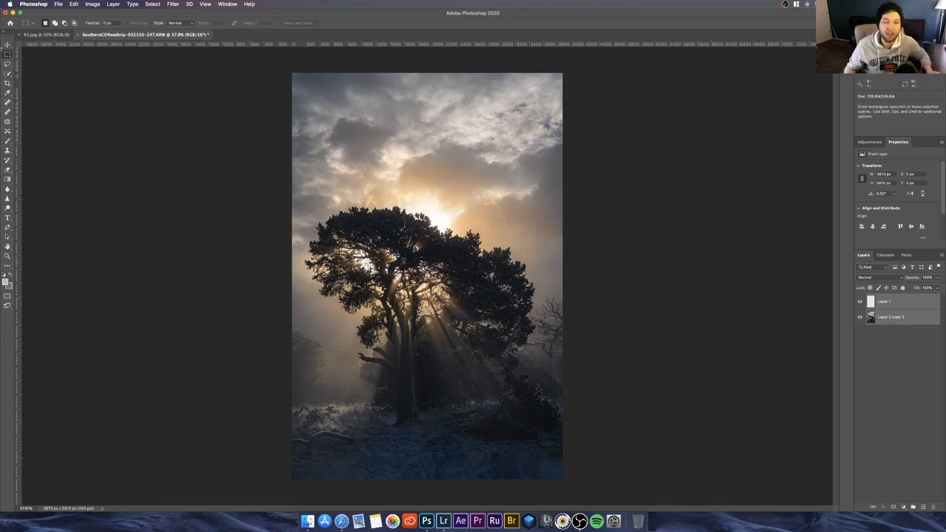
{"action": "left_click", "coordinate": [873, 398]}
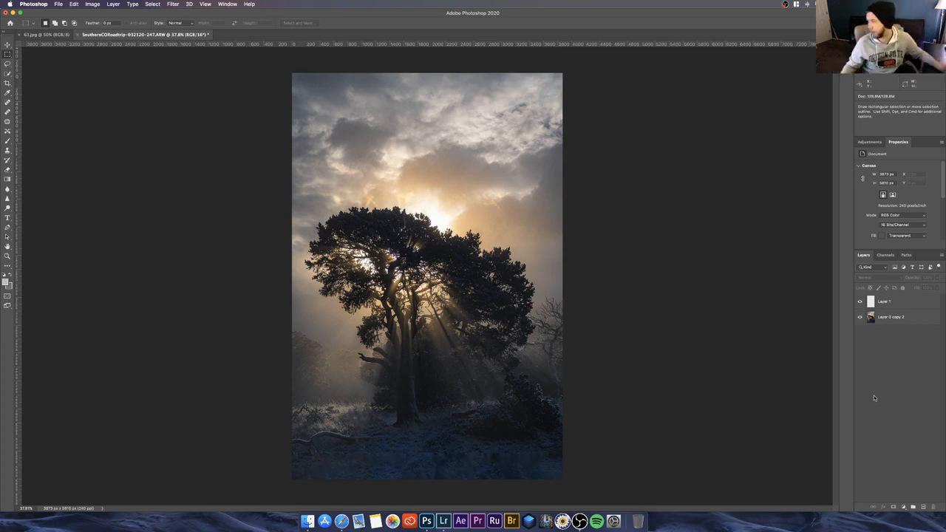
Step: Bring the 61.jpg snow overlay into the tree photo as a new top layer with the Move tool, covering the sky and tree
{"action": "left_click", "coordinate": [34, 35]}
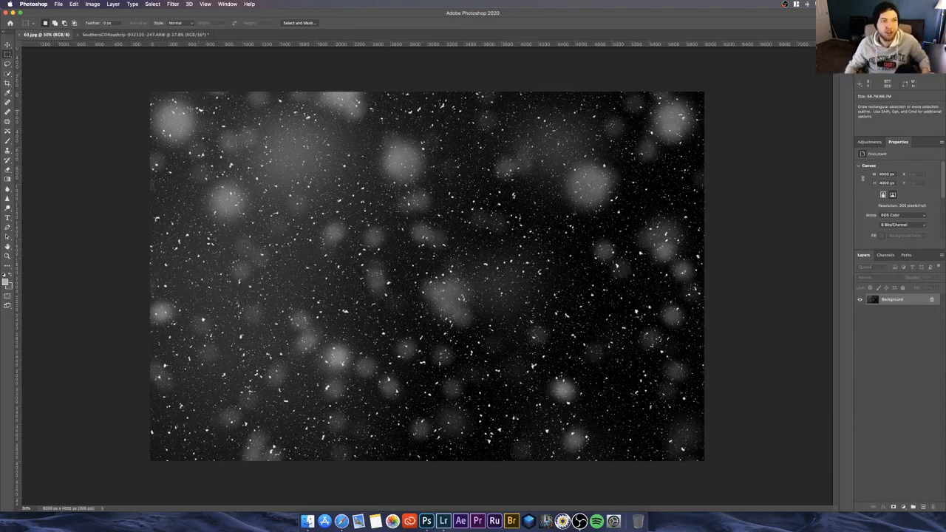
{"action": "key", "text": "v"}
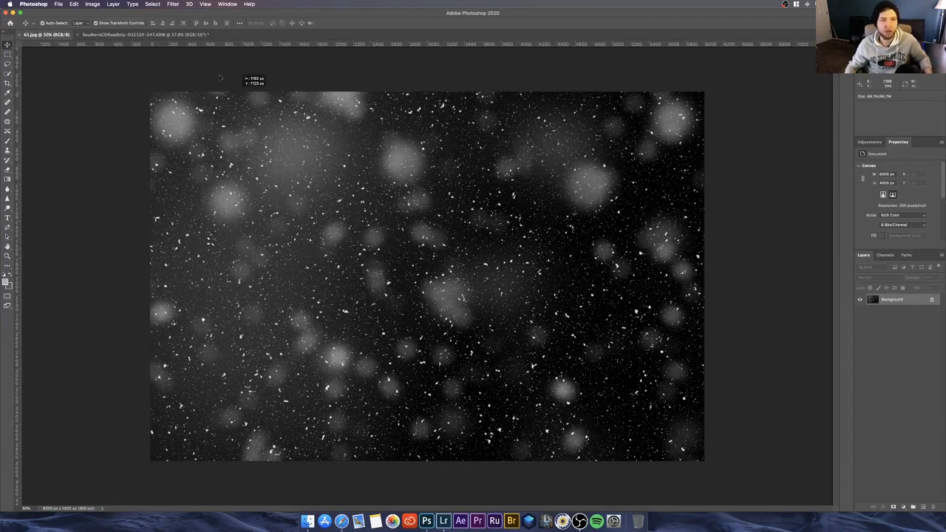
{"action": "left_click_drag", "start_coordinate": [180, 35], "coordinate": [412, 204]}
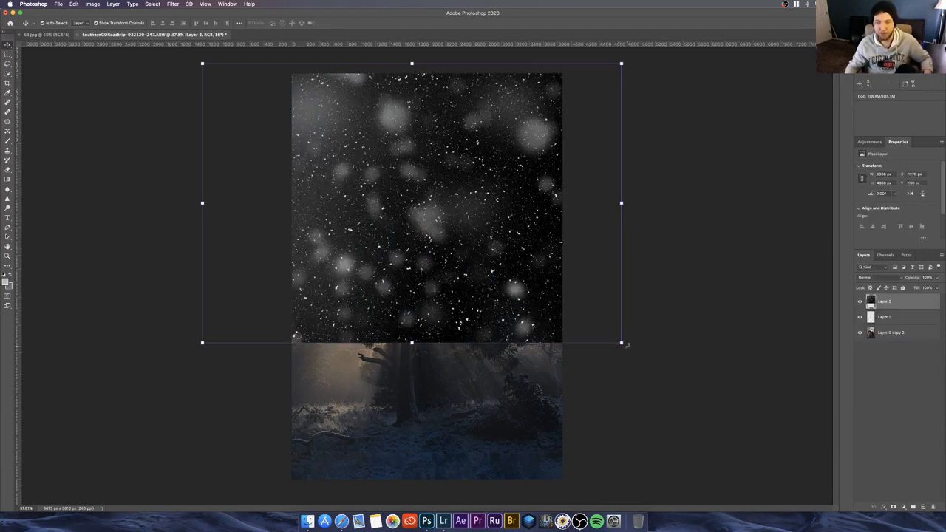
Step: Rotate the snow overlay layer to -90 degrees and move it so it covers the entire tree photo
{"action": "left_click_drag", "start_coordinate": [626, 344], "coordinate": [691, 249]}
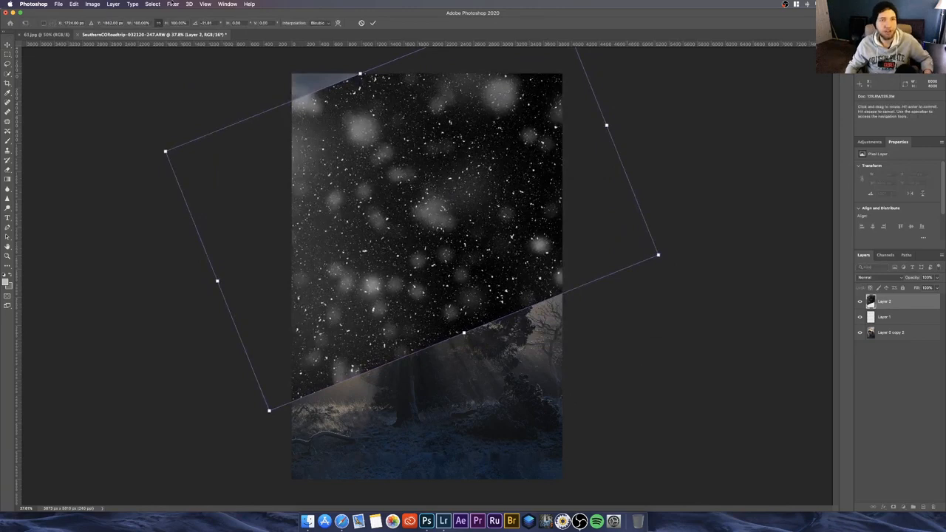
{"action": "left_click", "coordinate": [206, 22]}
{"action": "type", "text": "-90"}
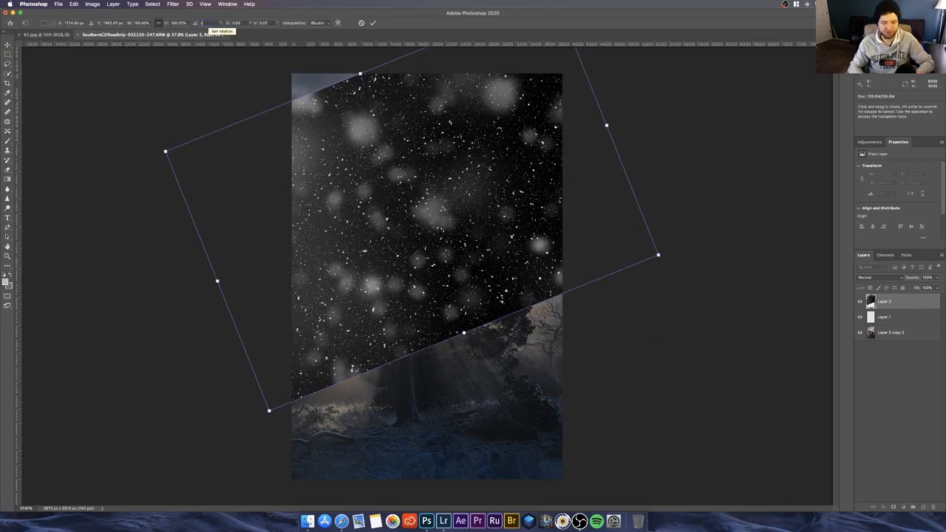
{"action": "key", "text": "Return"}
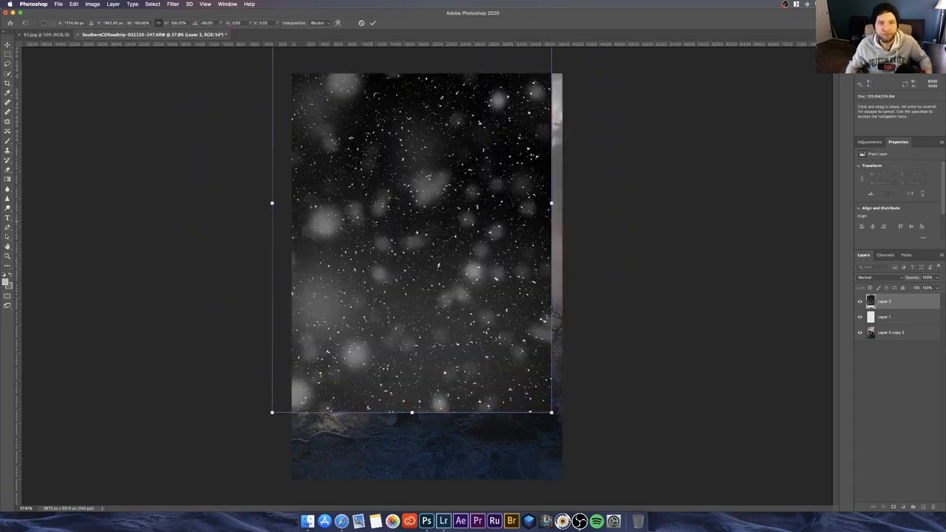
{"action": "left_click_drag", "start_coordinate": [396, 218], "coordinate": [414, 287]}
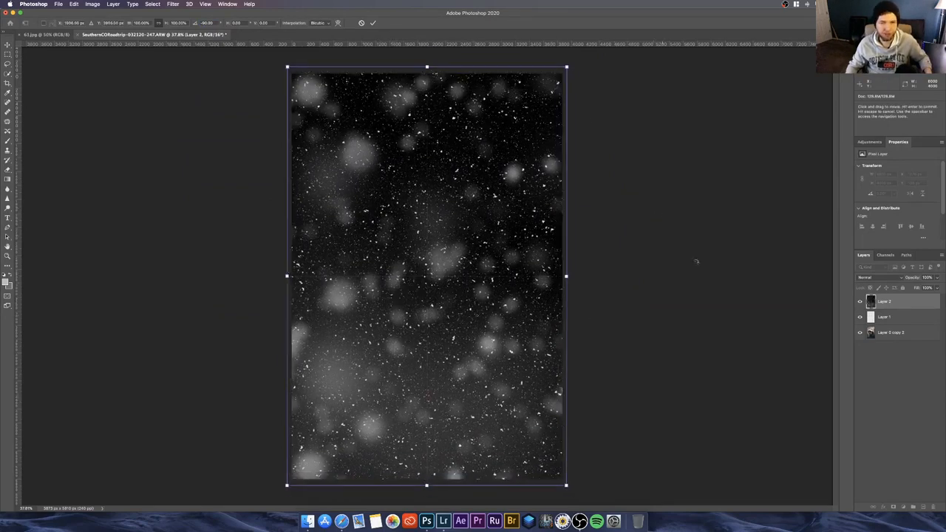
{"action": "key", "text": "Return"}
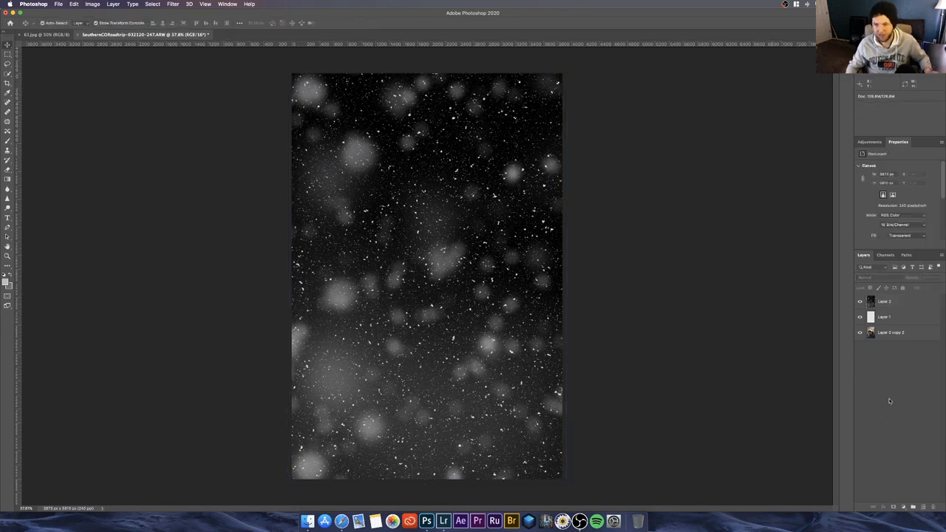
Step: Delete the empty layer between the snow overlay and the tree photo
{"action": "left_click", "coordinate": [887, 319]}
{"action": "right_click", "coordinate": [888, 323]}
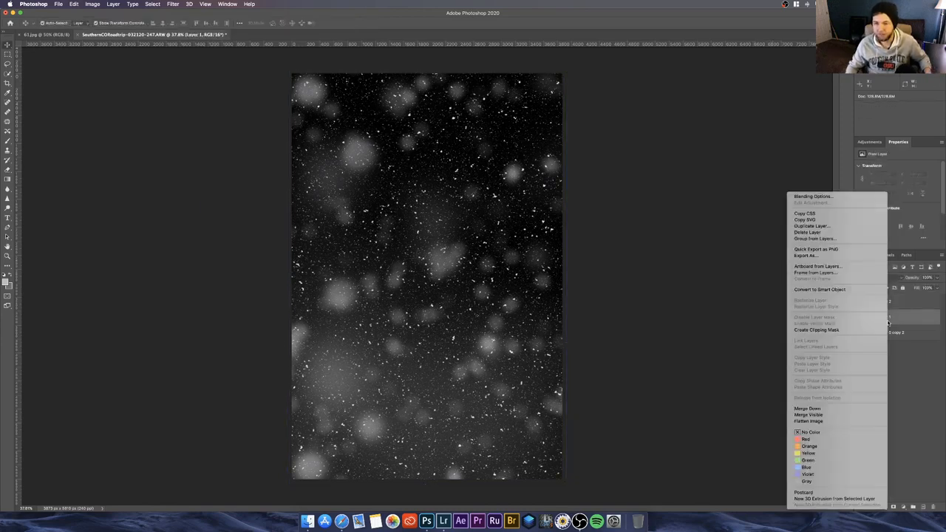
{"action": "left_click", "coordinate": [825, 233]}
{"action": "key", "text": "Delete"}
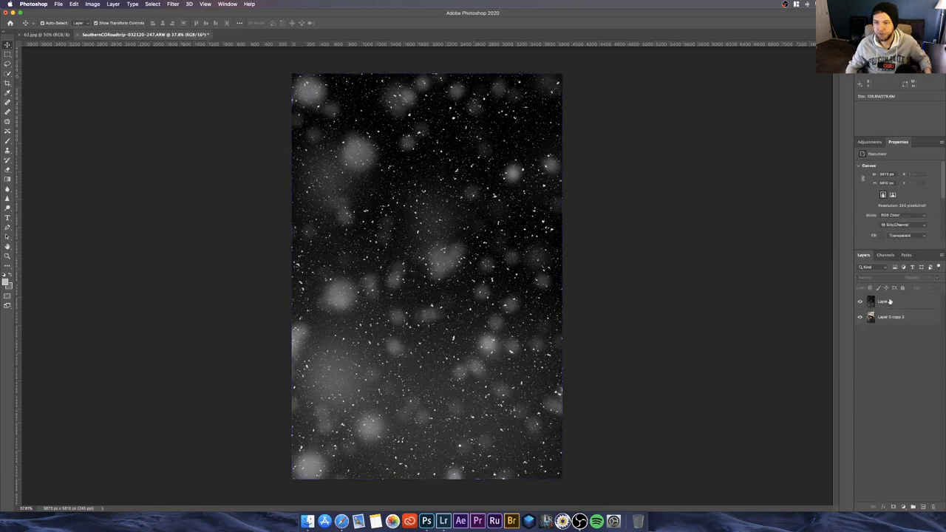
Step: Set the snow overlay layer's blend mode to Screen
{"action": "left_click", "coordinate": [887, 301]}
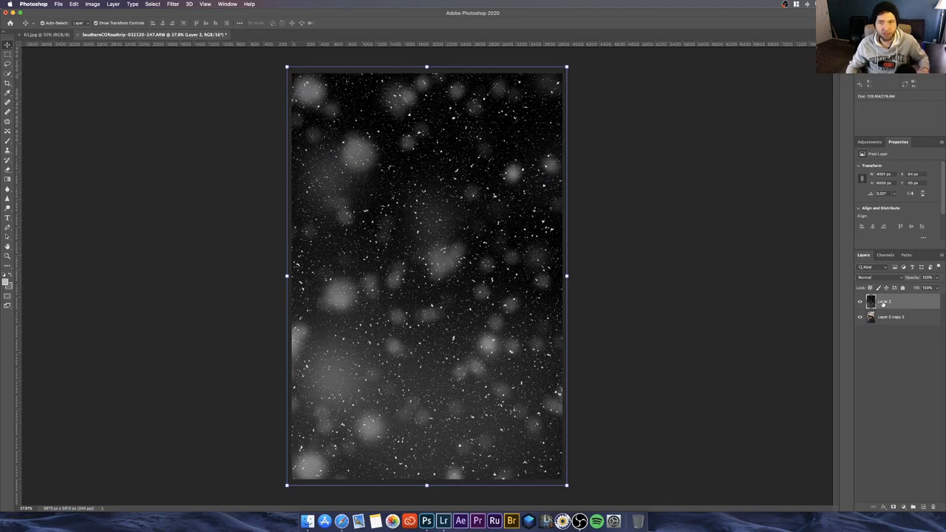
{"action": "left_click", "coordinate": [878, 279]}
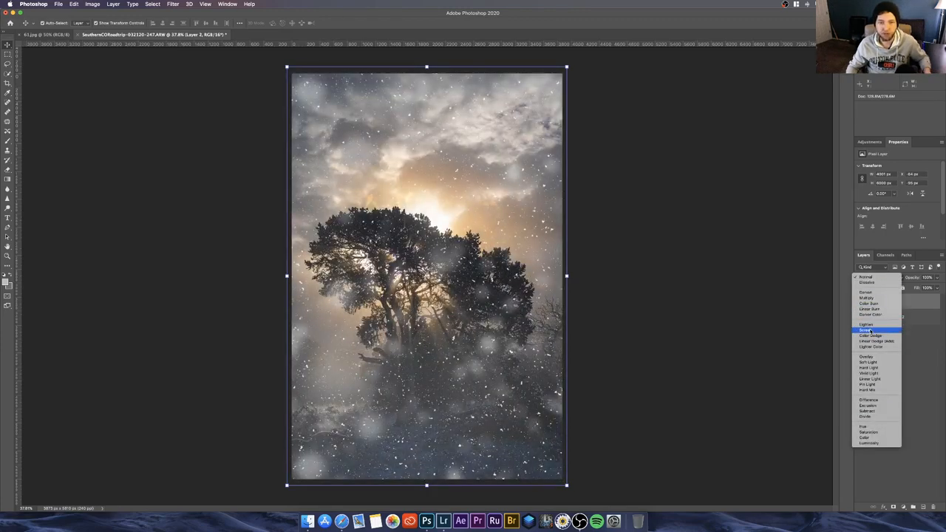
{"action": "left_click", "coordinate": [870, 330]}
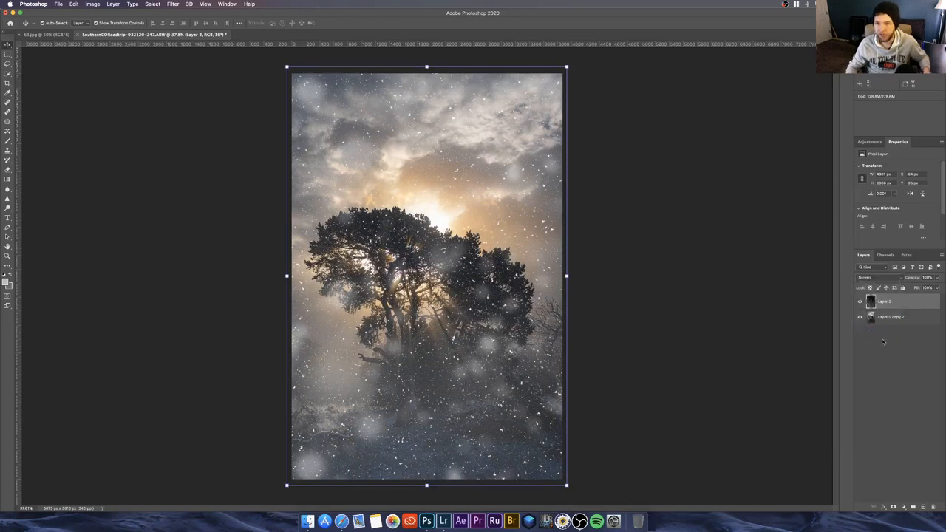
{"action": "left_click", "coordinate": [885, 344]}
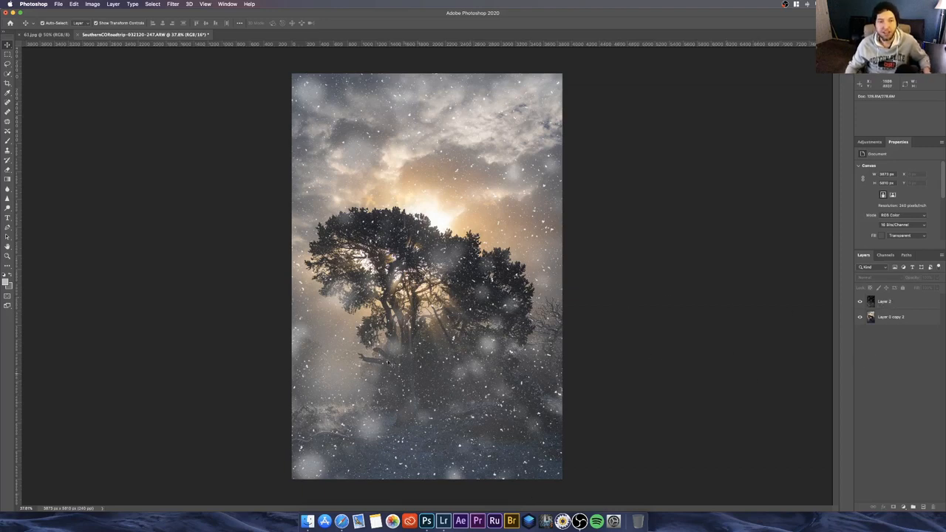
Step: Lower the snow overlay layer's opacity to about 26%
{"action": "left_click", "coordinate": [886, 304]}
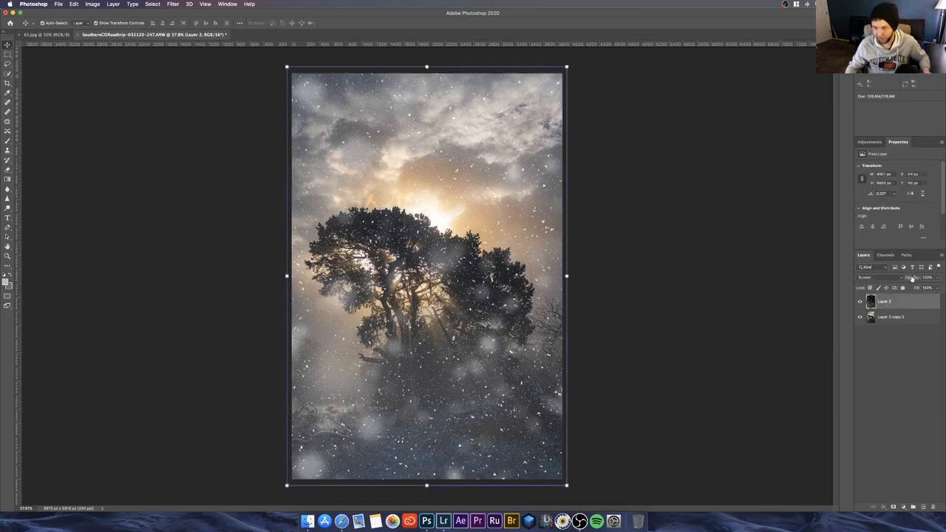
{"action": "mouse_move", "coordinate": [912, 277]}
{"action": "left_mouse_down"}
{"action": "mouse_move", "coordinate": [886, 279]}
{"action": "mouse_move", "coordinate": [914, 278]}
{"action": "left_mouse_up"}
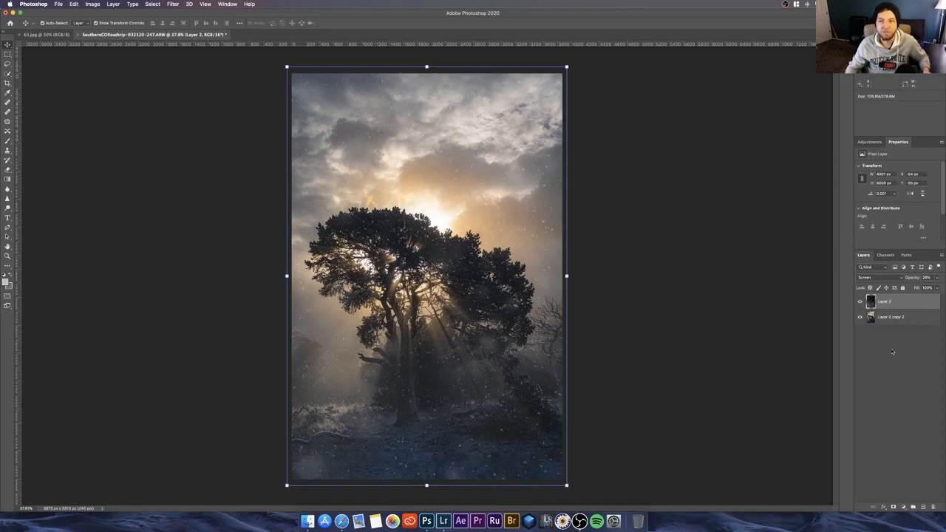
{"action": "left_click", "coordinate": [890, 303], "text": "super"}
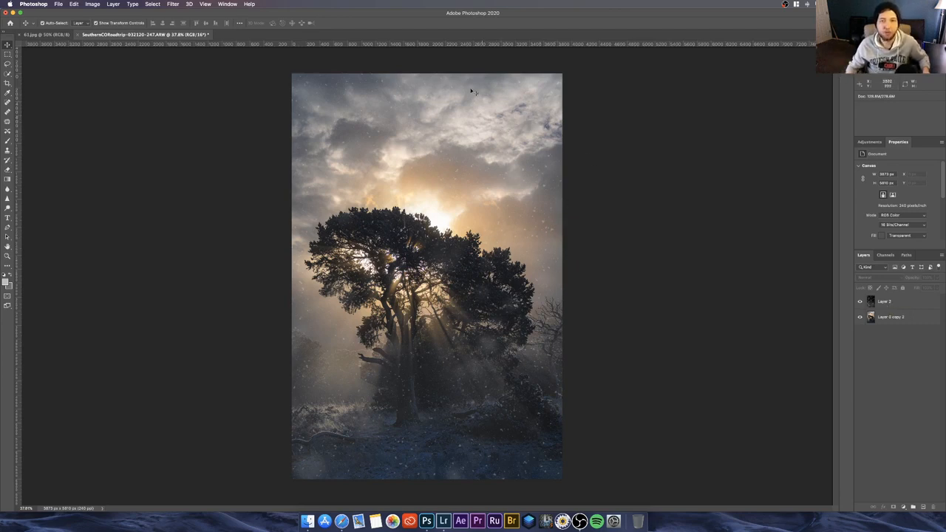
Step: Add a layer mask to the snow overlay layer, activate the Brush tool and check the brush's size and hardness
{"action": "left_click", "coordinate": [919, 305]}
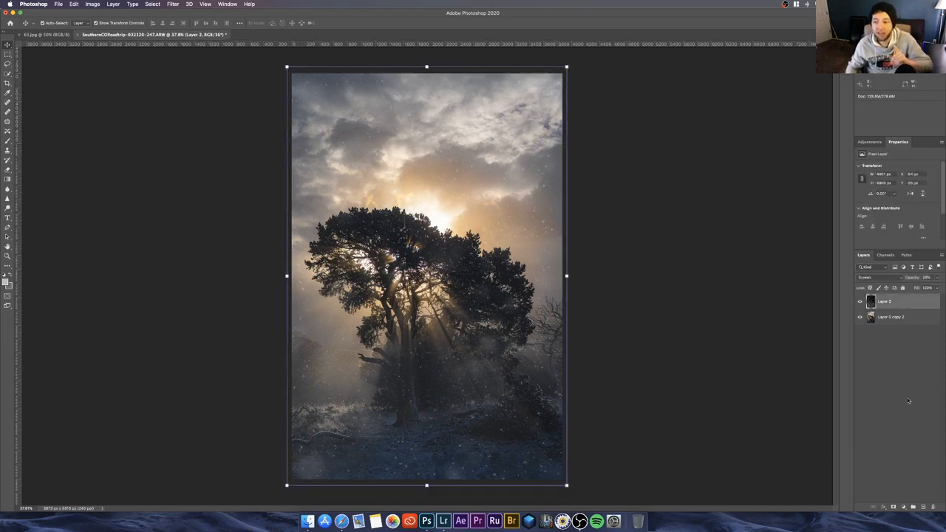
{"action": "left_click", "coordinate": [893, 508]}
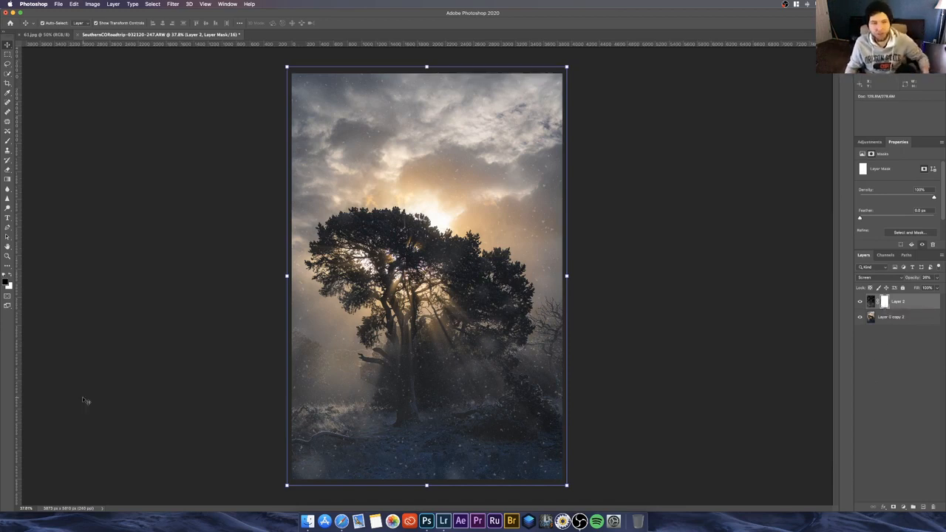
{"action": "left_click", "coordinate": [7, 140]}
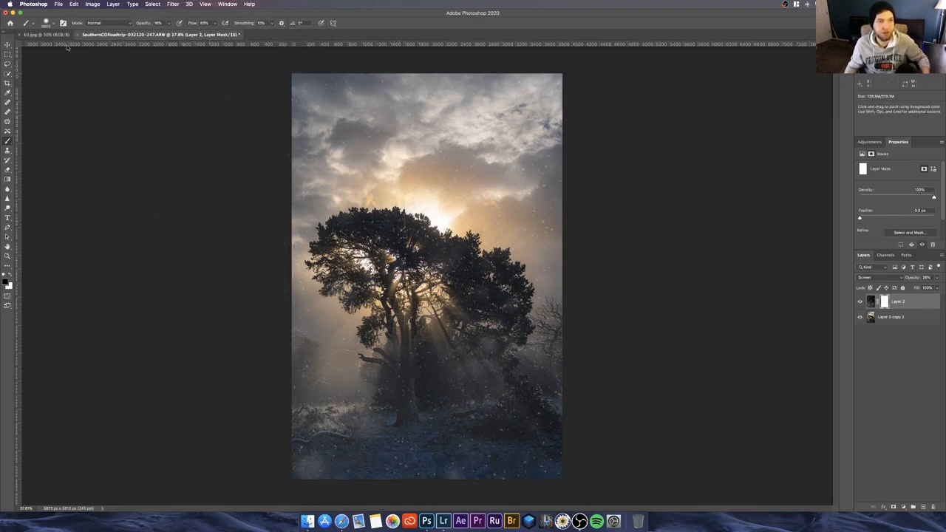
{"action": "left_click", "coordinate": [53, 23]}
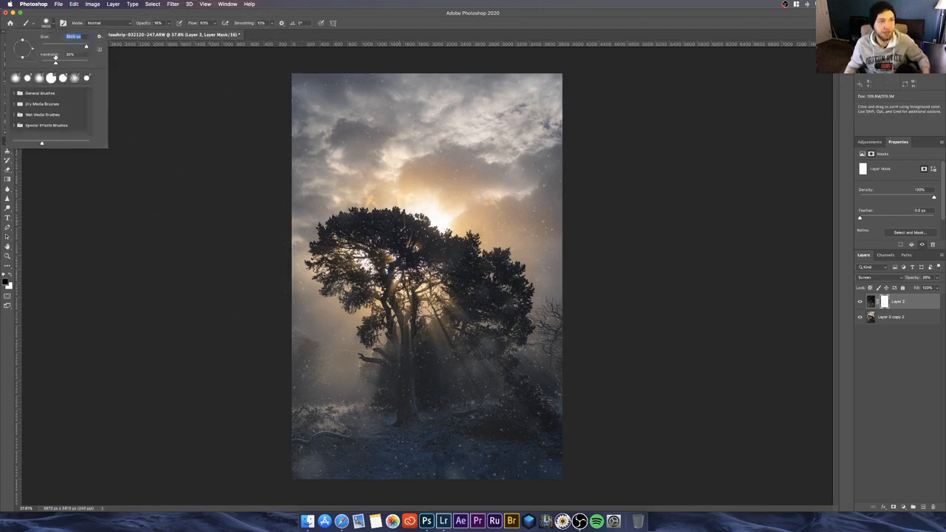
{"action": "left_click", "coordinate": [53, 25]}
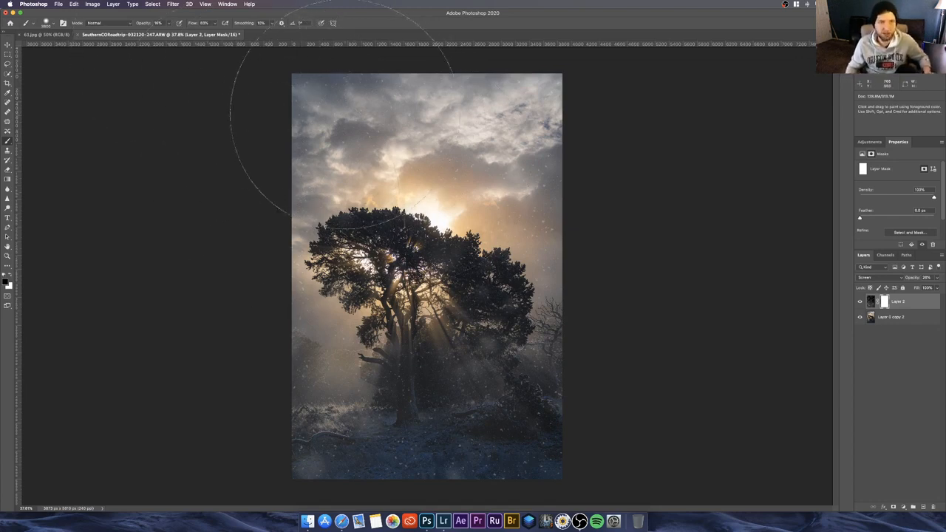
Step: Paint black on the snow layer's mask over the sky with the large, low-opacity brush to fade the snow there
{"action": "scroll", "coordinate": [367, 142], "scroll_direction": "down", "scroll_amount": 2}
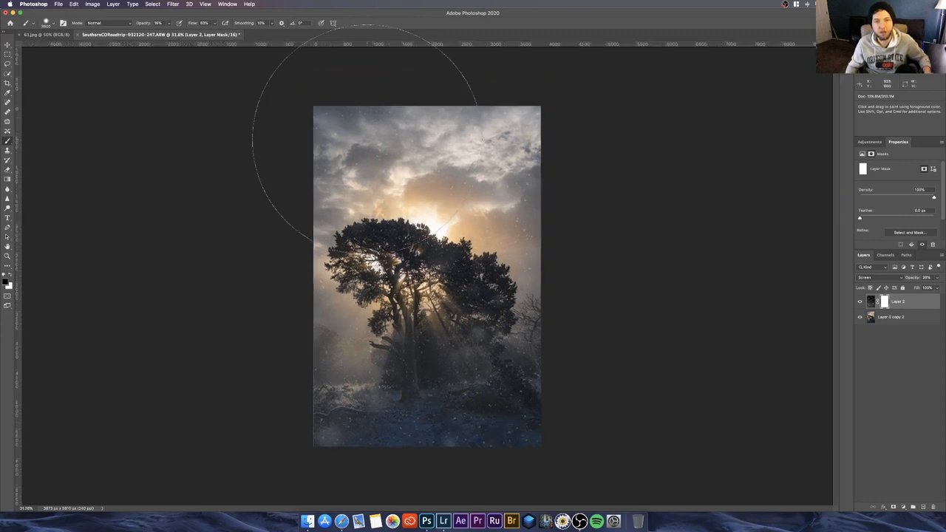
{"action": "scroll", "coordinate": [340, 137], "scroll_direction": "down", "scroll_amount": 2}
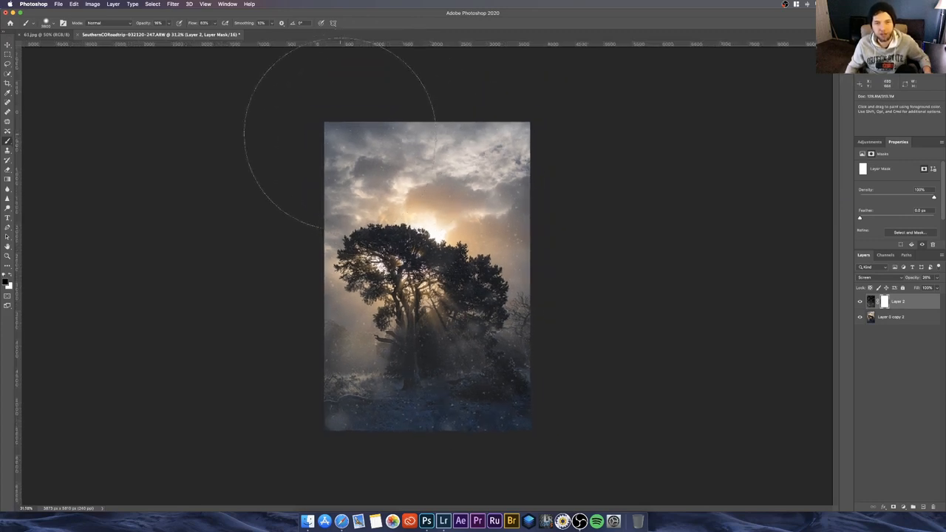
{"action": "scroll", "coordinate": [353, 178], "scroll_direction": "down", "scroll_amount": 2}
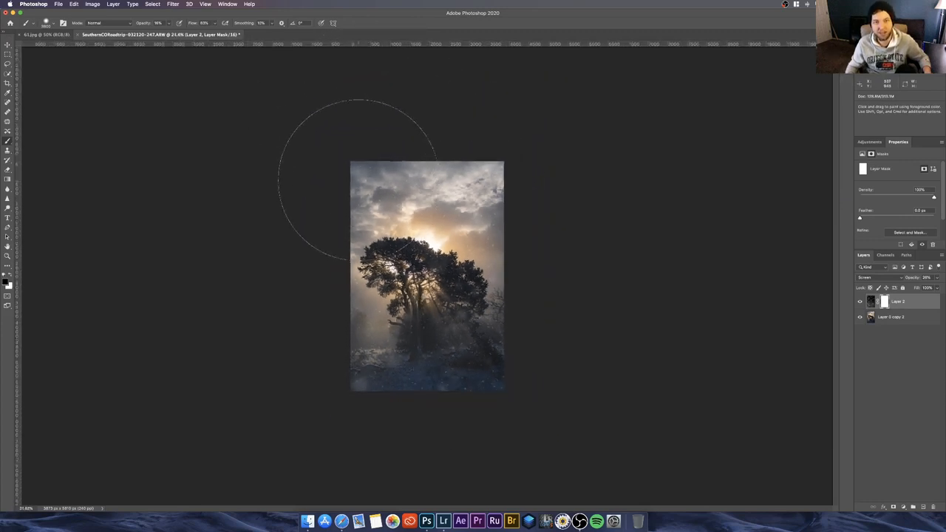
{"action": "scroll", "coordinate": [361, 173], "scroll_direction": "up", "scroll_amount": 1}
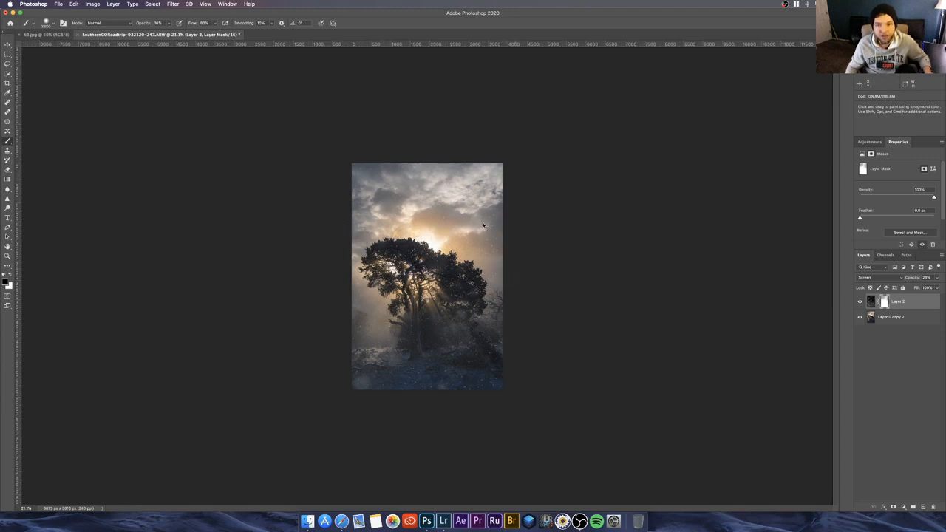
{"action": "key", "text": "super+0"}
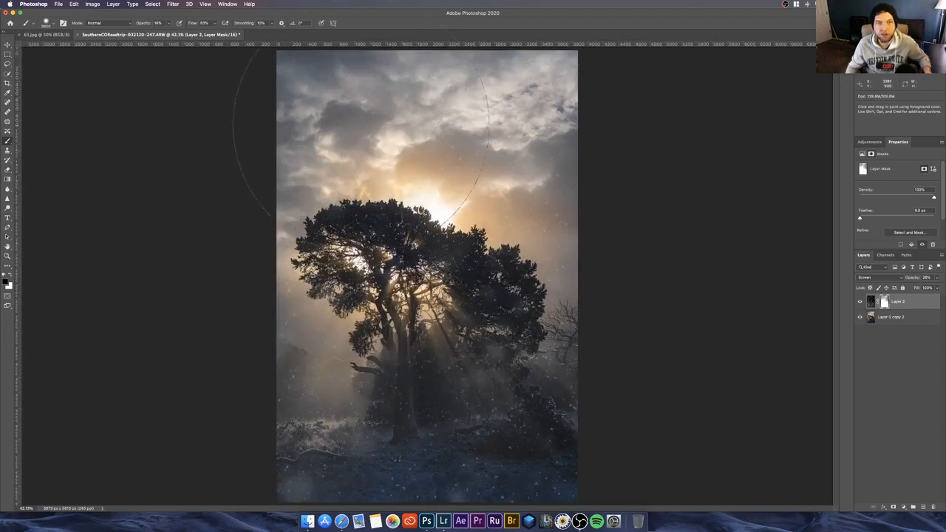
{"action": "key", "text": "super+minus"}
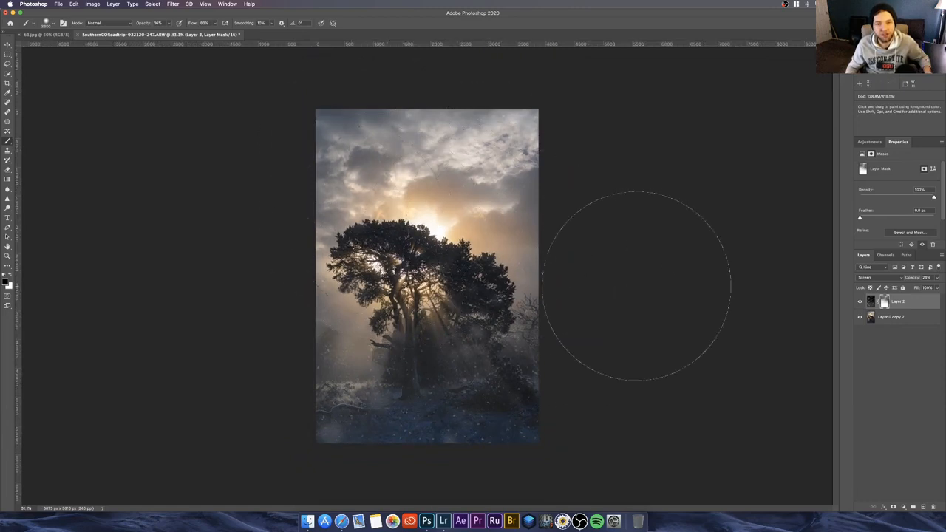
Step: Switch to the Move tool and view the properties of the snow layer's mask
{"action": "left_click", "coordinate": [911, 375]}
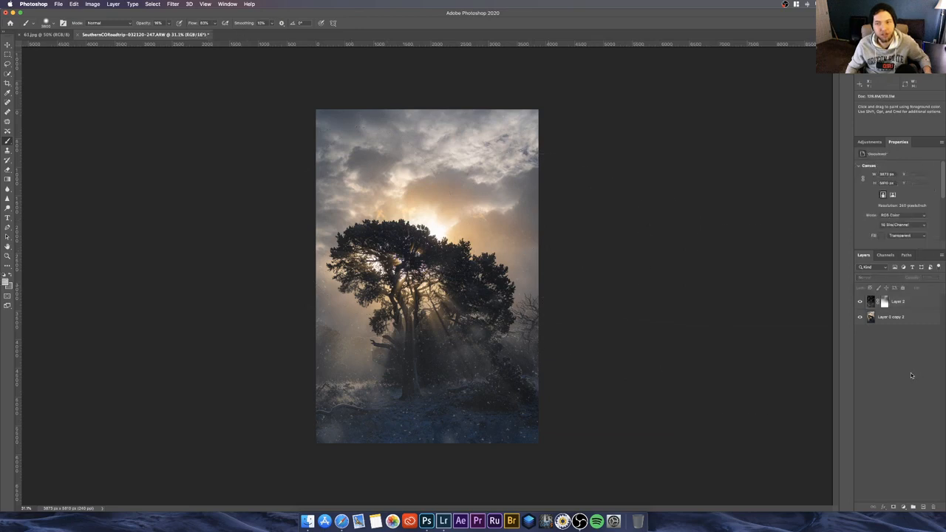
{"action": "left_click", "coordinate": [884, 303]}
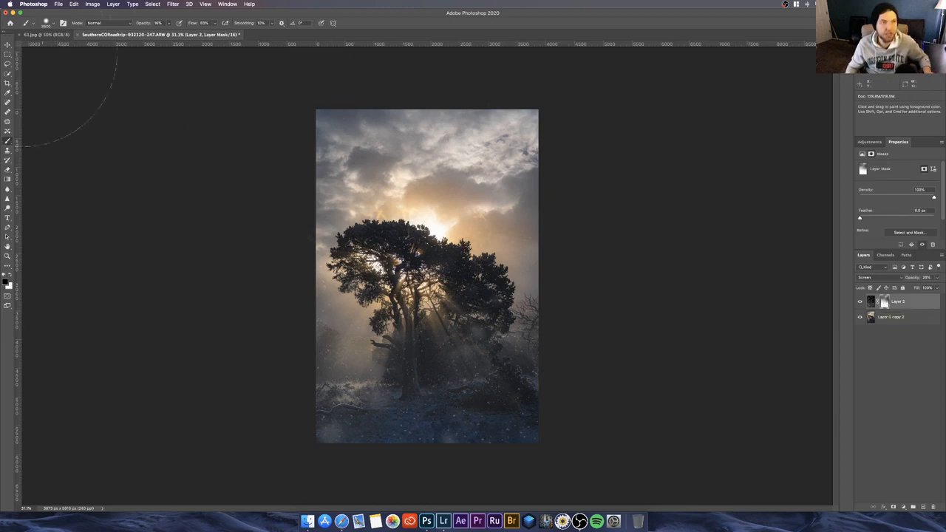
{"action": "left_click", "coordinate": [7, 45]}
{"action": "left_click", "coordinate": [789, 414]}
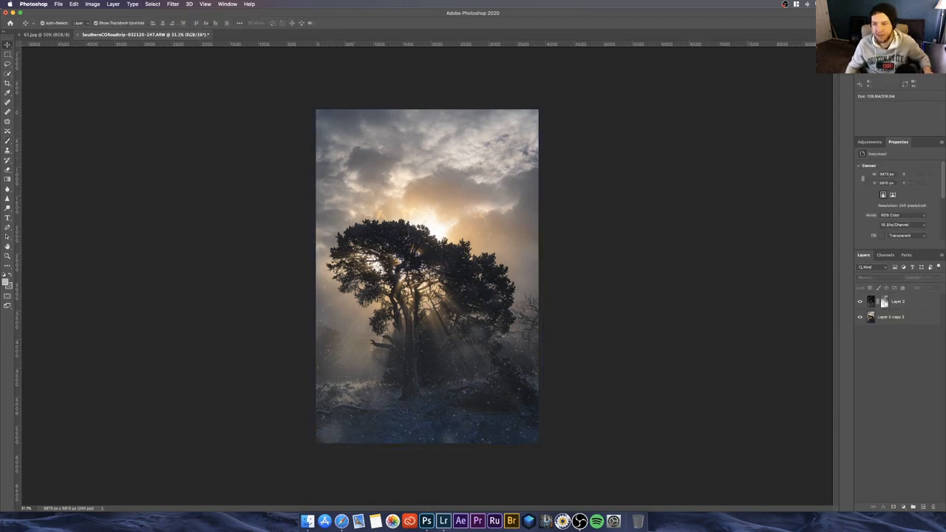
{"action": "double_click", "coordinate": [884, 302]}
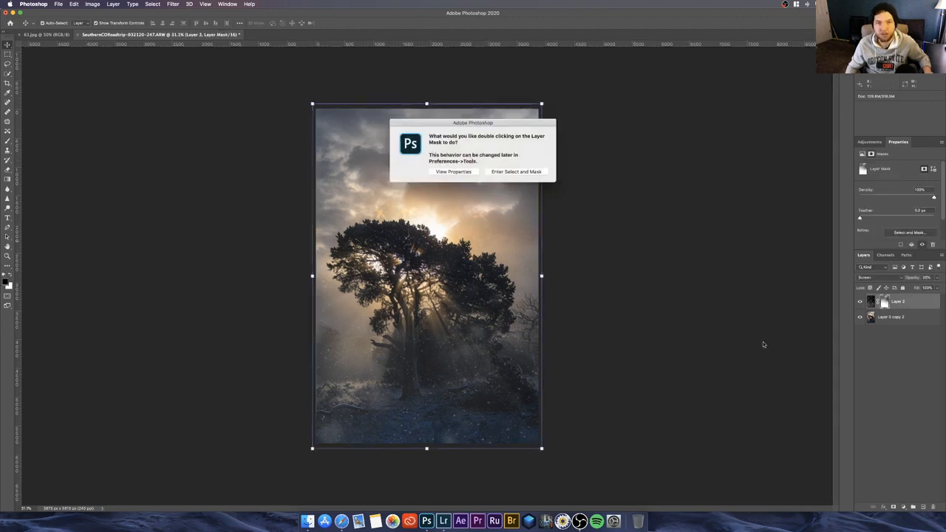
{"action": "left_click", "coordinate": [467, 172]}
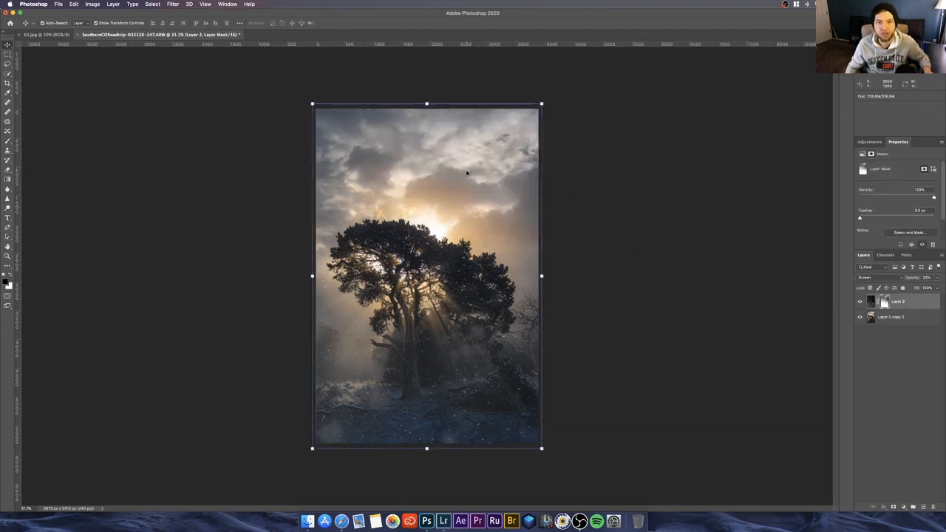
{"action": "left_click", "coordinate": [874, 378]}
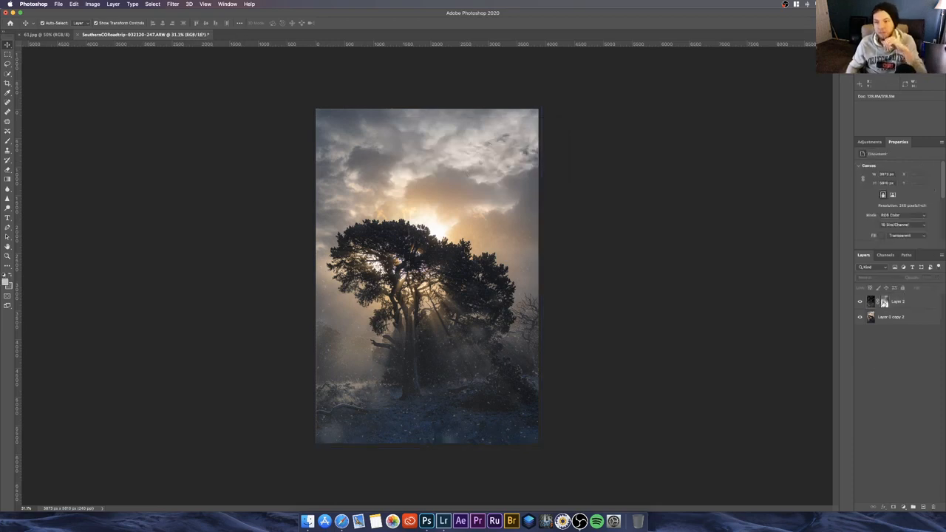
Step: Disable and re-enable the snow overlay layer's mask to compare the image with and without the masking
{"action": "left_click", "coordinate": [884, 303]}
{"action": "right_click", "coordinate": [885, 303]}
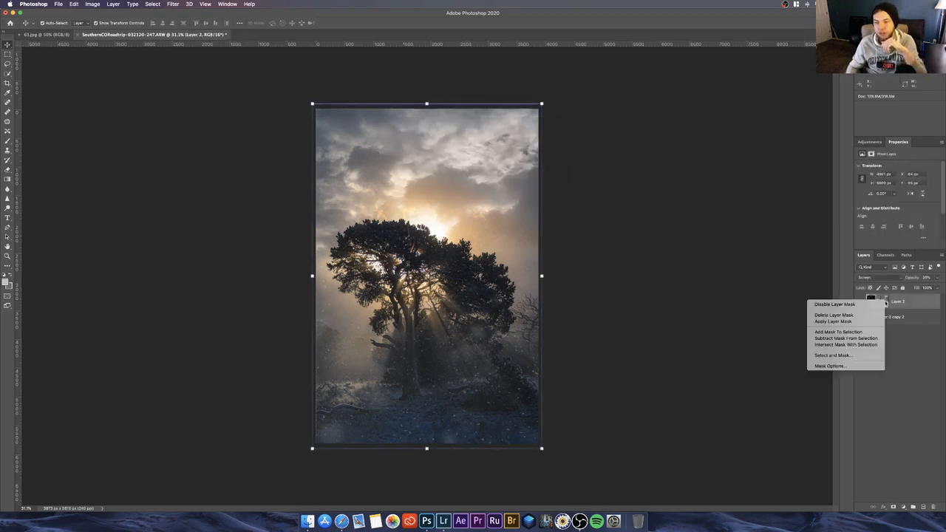
{"action": "left_click", "coordinate": [872, 305]}
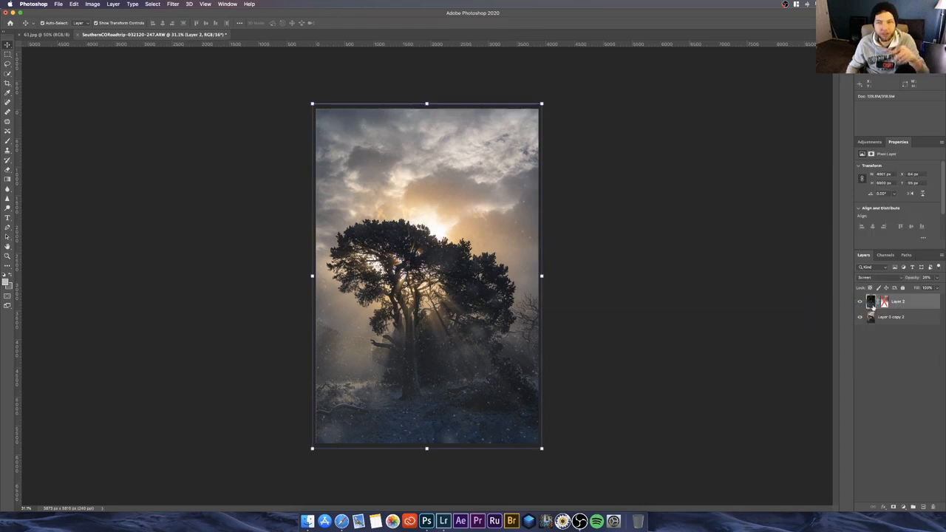
{"action": "right_click", "coordinate": [872, 304]}
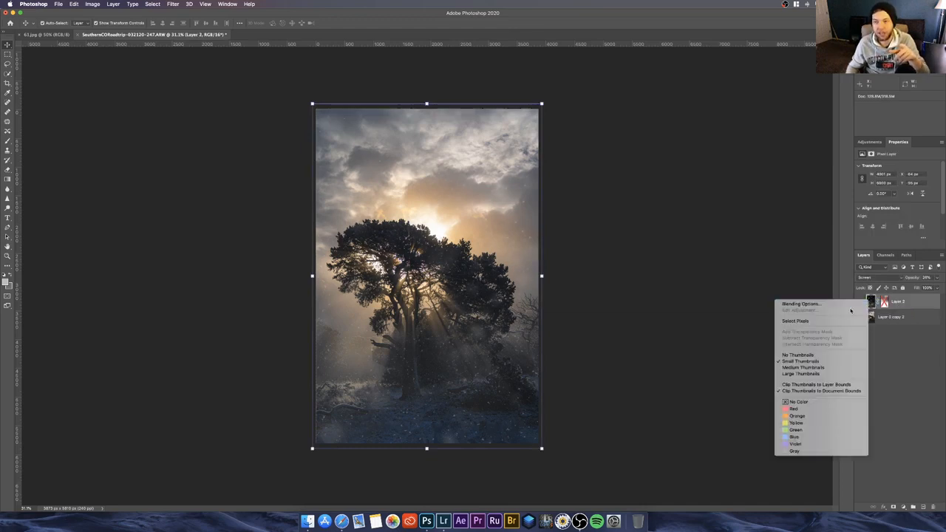
{"action": "right_click", "coordinate": [884, 303]}
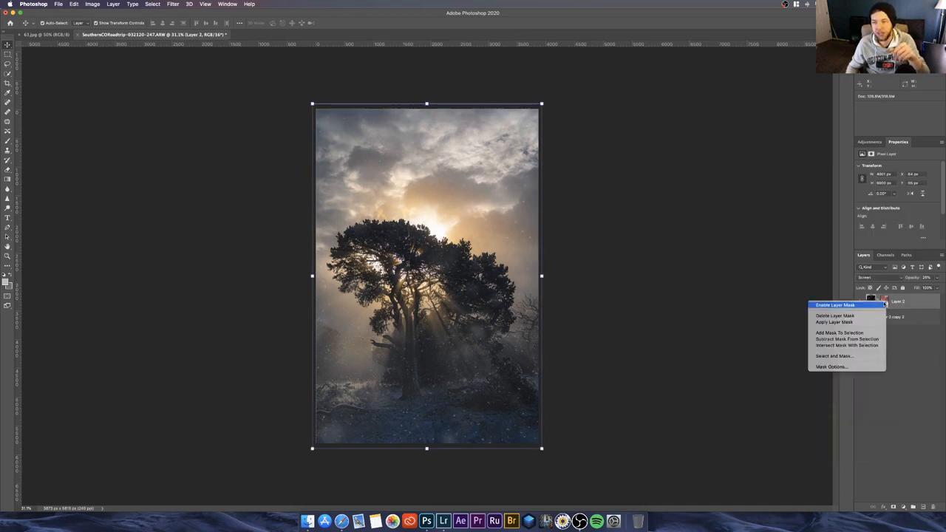
{"action": "left_click", "coordinate": [870, 304]}
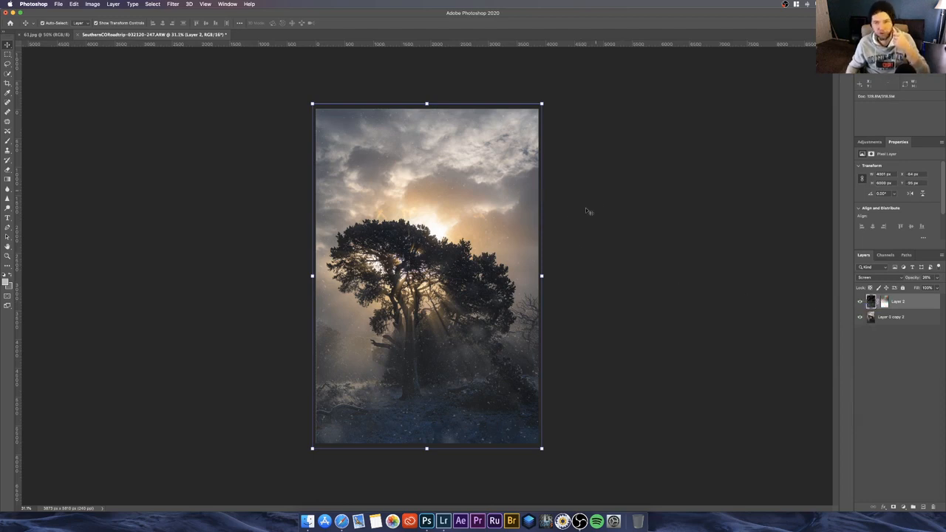
{"action": "left_click", "coordinate": [877, 409]}
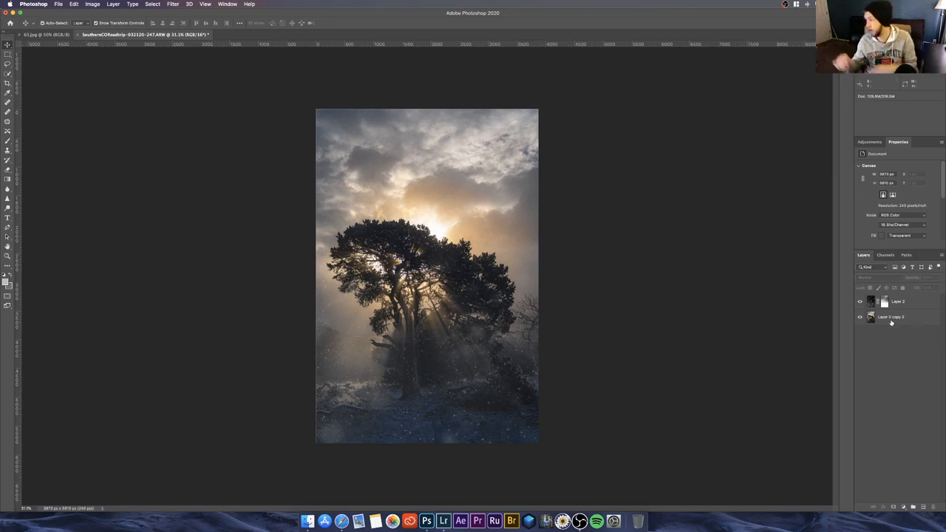
{"action": "left_click", "coordinate": [891, 319]}
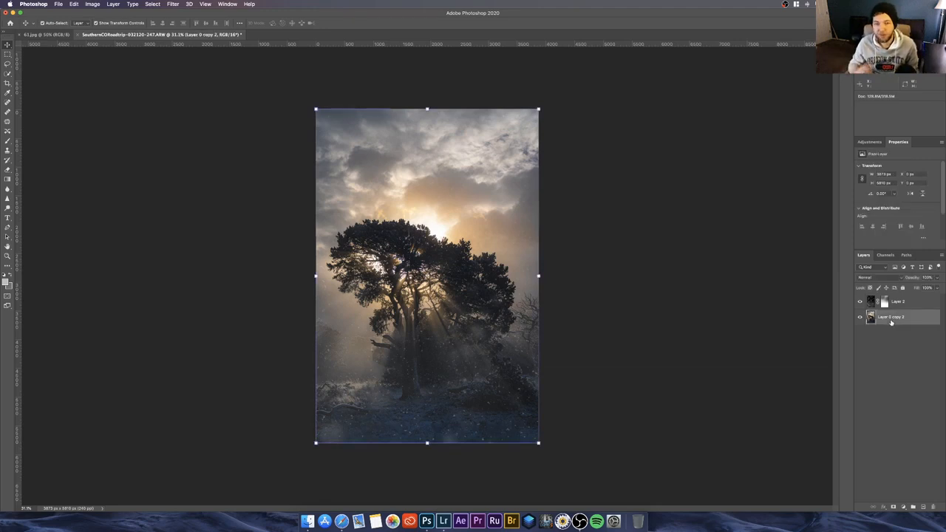
{"action": "right_click", "coordinate": [891, 321]}
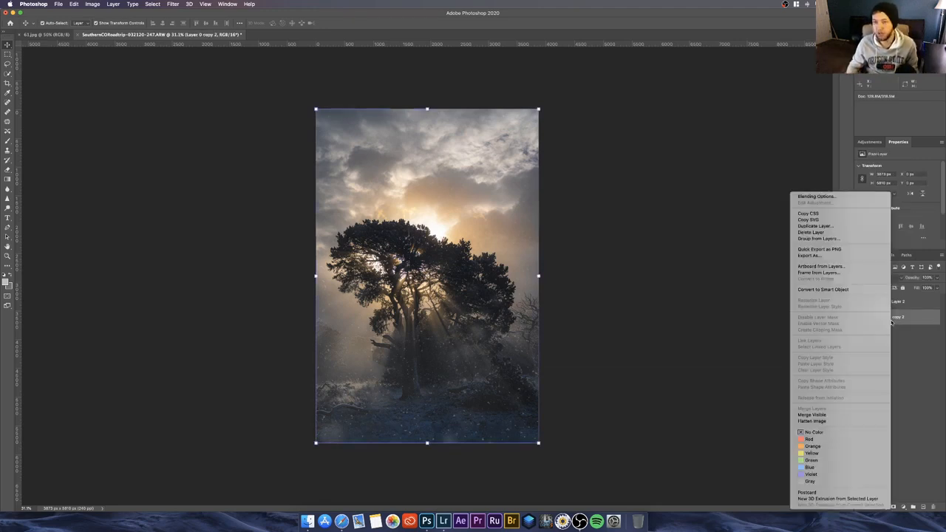
{"action": "left_click", "coordinate": [909, 342]}
{"action": "left_click", "coordinate": [909, 341]}
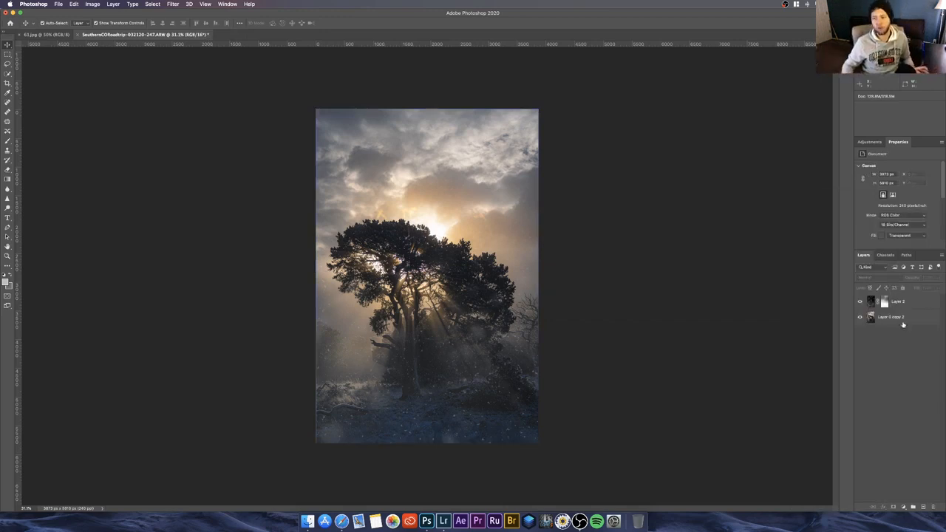
Step: Convert the tree photo layer to a Smart Object and open the Camera Raw Filter on it
{"action": "left_click", "coordinate": [904, 321]}
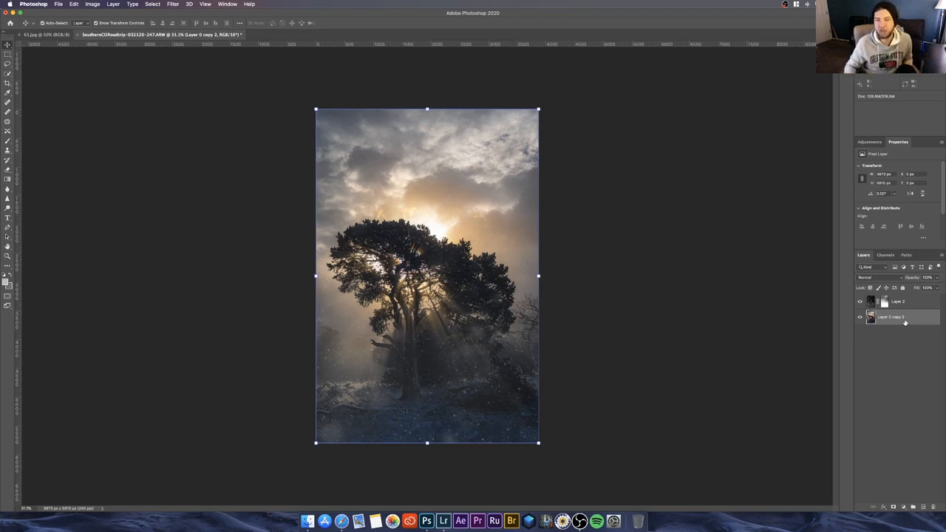
{"action": "right_click", "coordinate": [905, 322]}
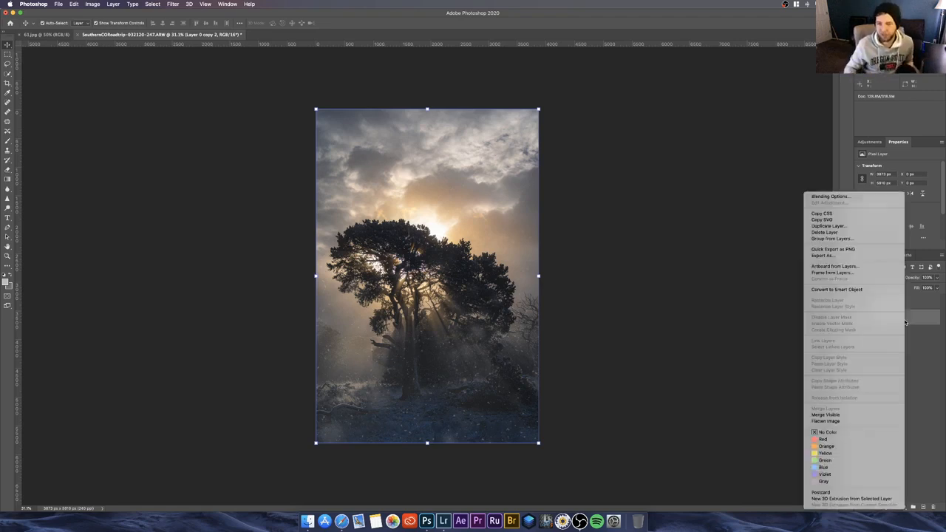
{"action": "left_click", "coordinate": [868, 289]}
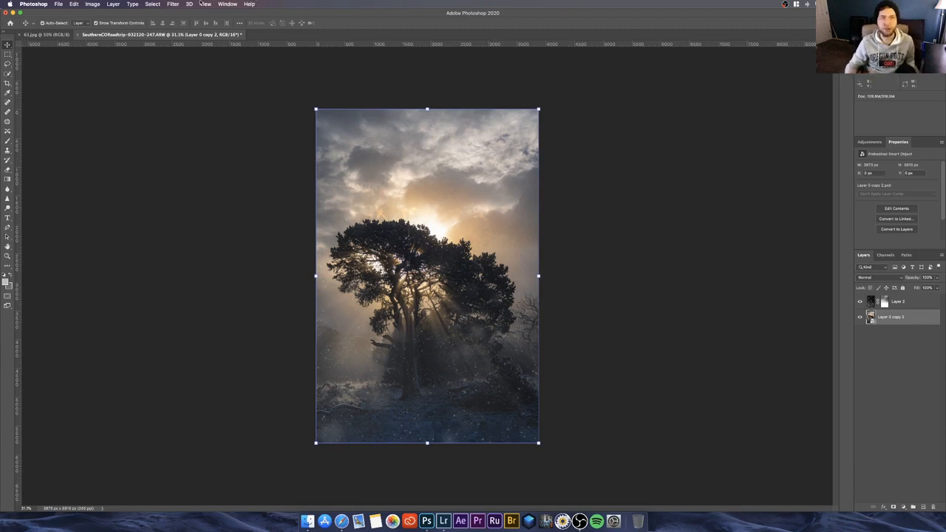
{"action": "left_click", "coordinate": [247, 4]}
{"action": "type", "text": "camera"}
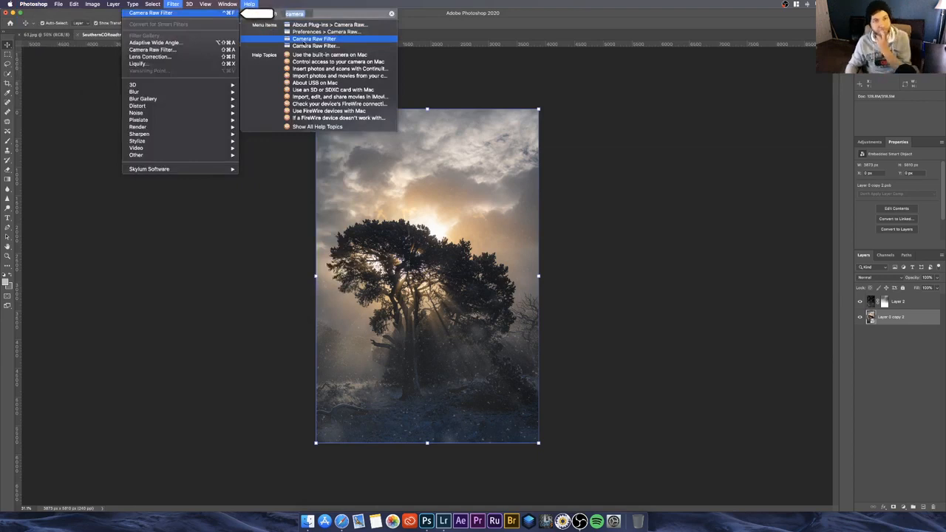
{"action": "left_click", "coordinate": [303, 43]}
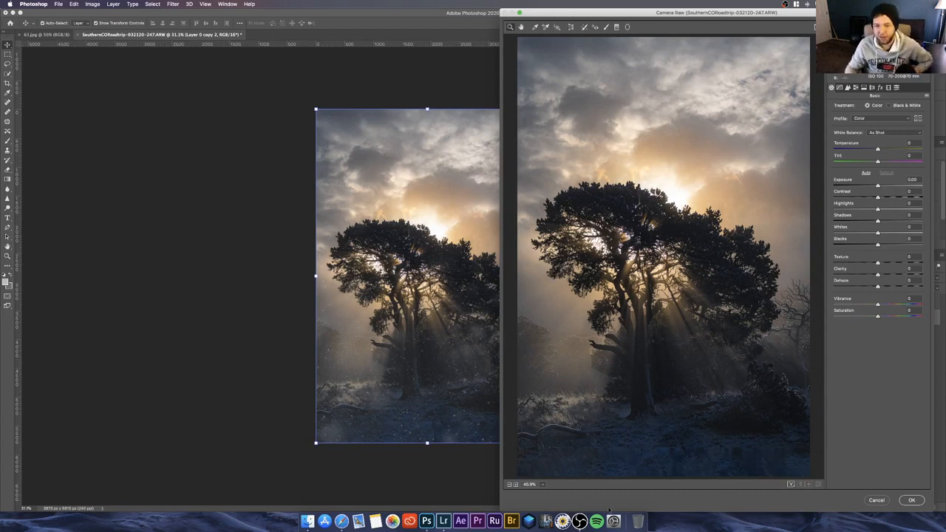
Step: Add a graduated filter rising from the lower edge of the photo and position it over the dark foreground ground, checking its mask overlay
{"action": "left_click", "coordinate": [616, 29]}
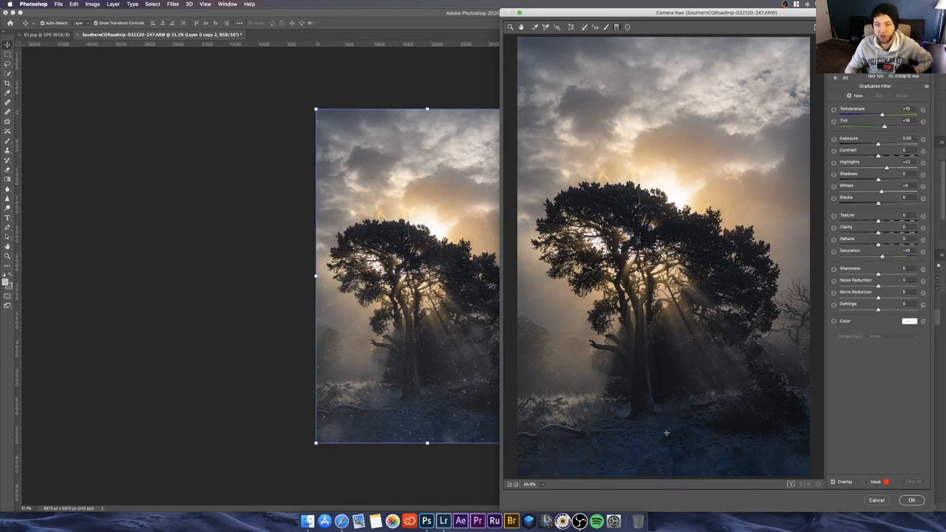
{"action": "left_click_drag", "start_coordinate": [666, 433], "coordinate": [667, 286]}
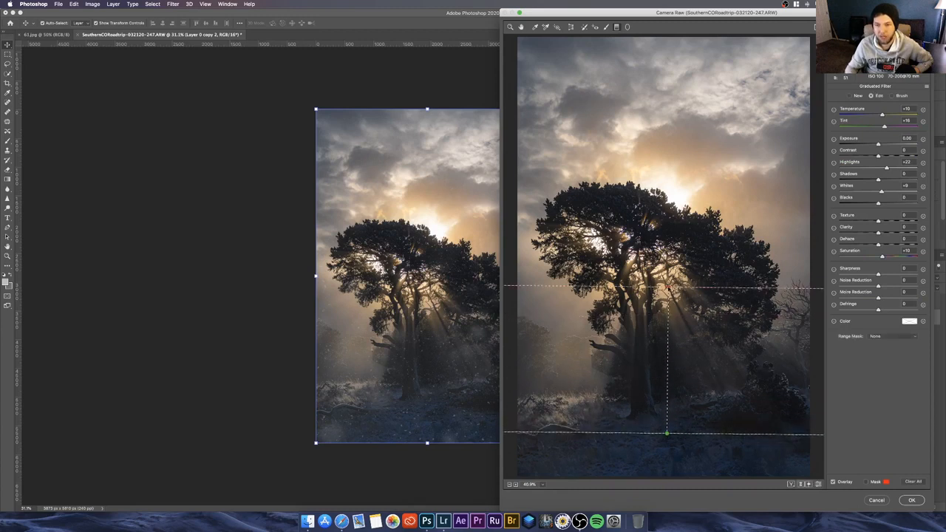
{"action": "left_click", "coordinate": [867, 484]}
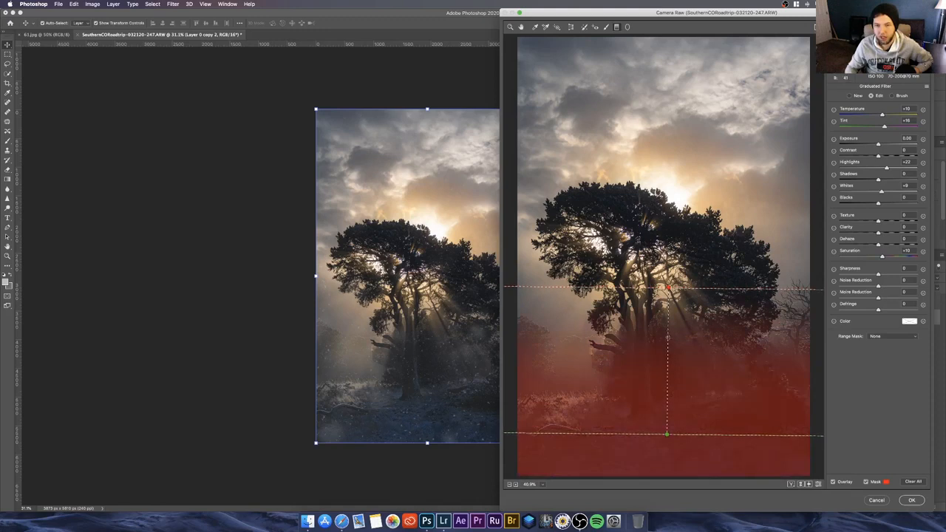
{"action": "left_click_drag", "start_coordinate": [671, 330], "coordinate": [655, 442]}
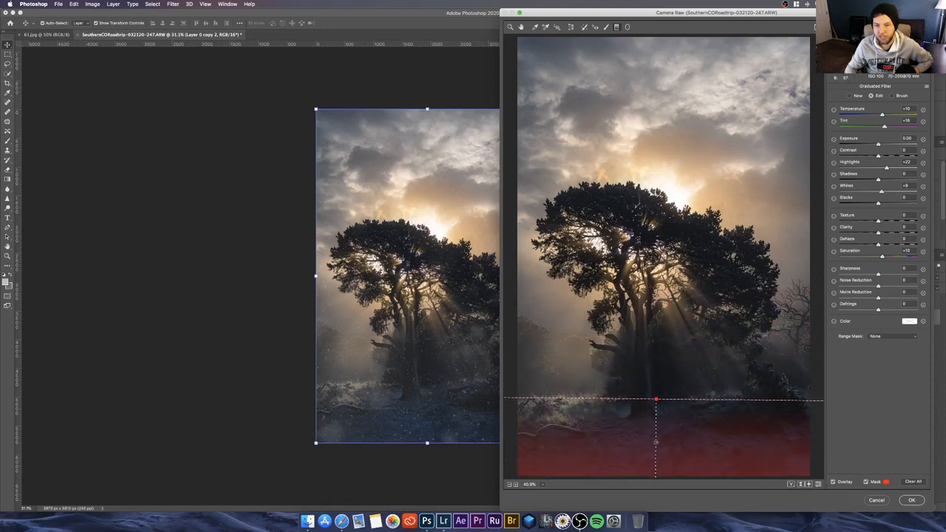
{"action": "left_click", "coordinate": [866, 481]}
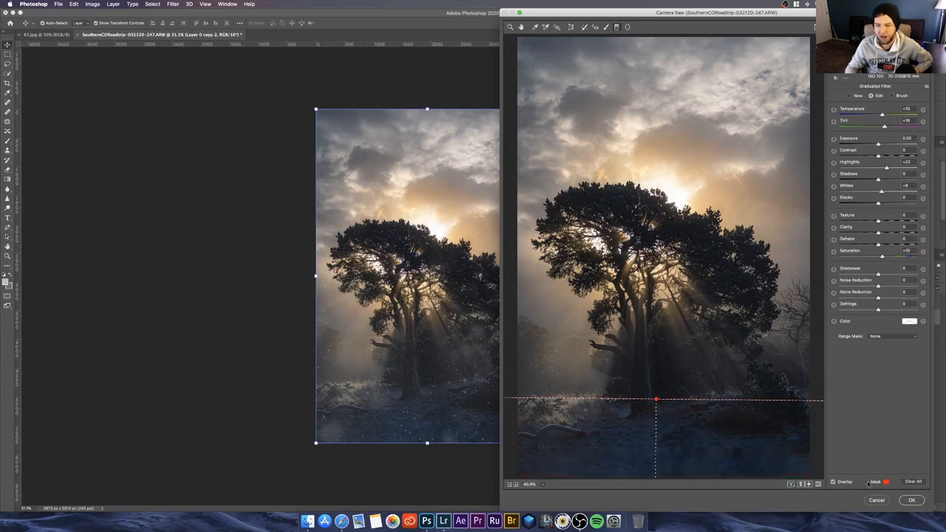
Step: Reset the graduated filter's Highlights, Saturation, Whites, Tint and Temperature to 0, set Exposure to about -1.00 and apply the Camera Raw Filter
{"action": "double_click", "coordinate": [884, 166]}
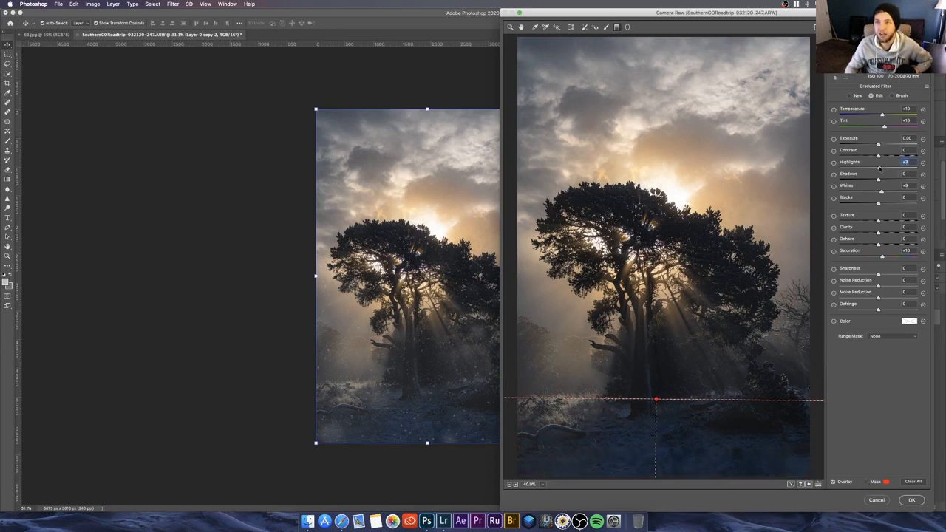
{"action": "double_click", "coordinate": [878, 256]}
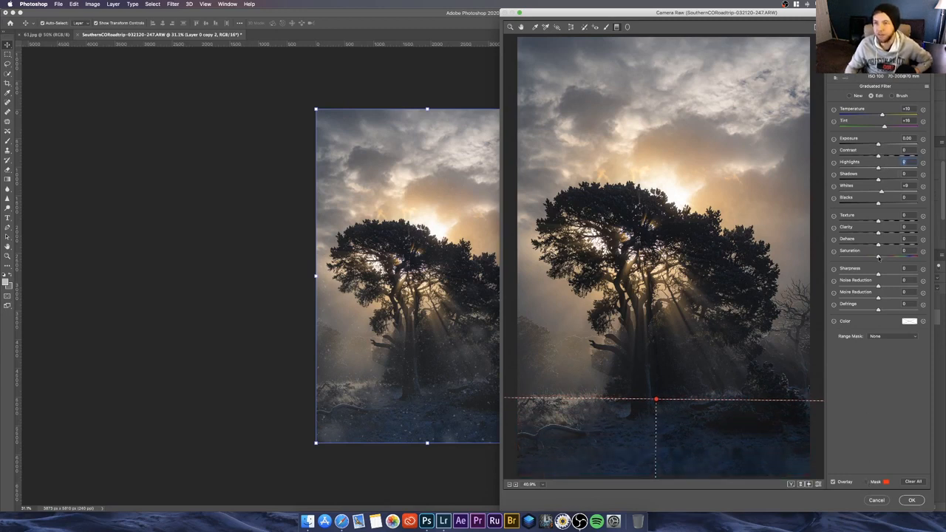
{"action": "double_click", "coordinate": [879, 192]}
{"action": "double_click", "coordinate": [883, 126]}
{"action": "double_click", "coordinate": [879, 114]}
{"action": "left_click_drag", "start_coordinate": [872, 144], "coordinate": [868, 144]}
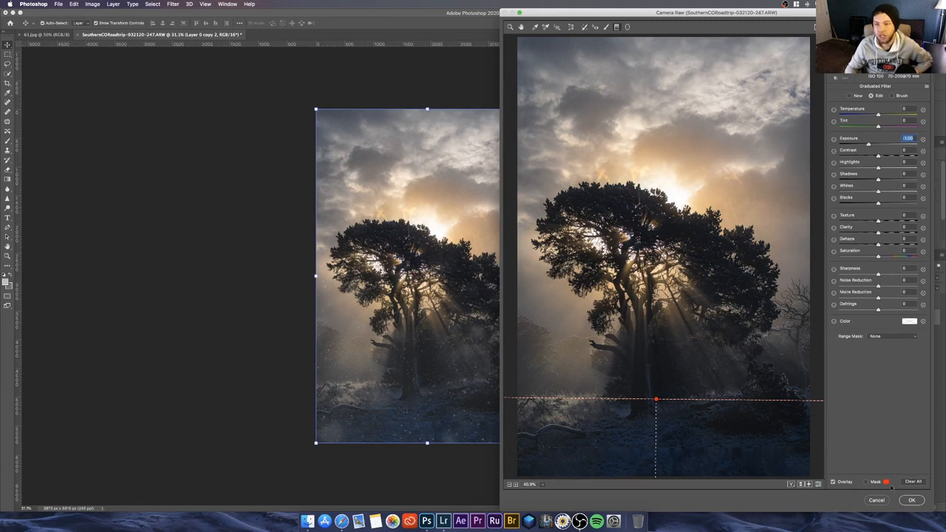
{"action": "left_click", "coordinate": [912, 500]}
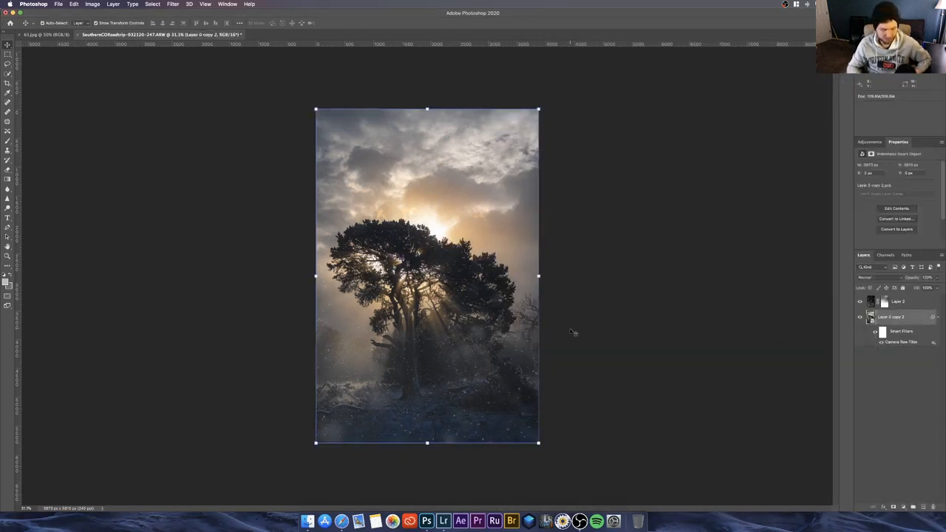
Step: Reopen the tree layer's Camera Raw smart filter and raise Vibrance to +31
{"action": "key", "text": "super+0"}
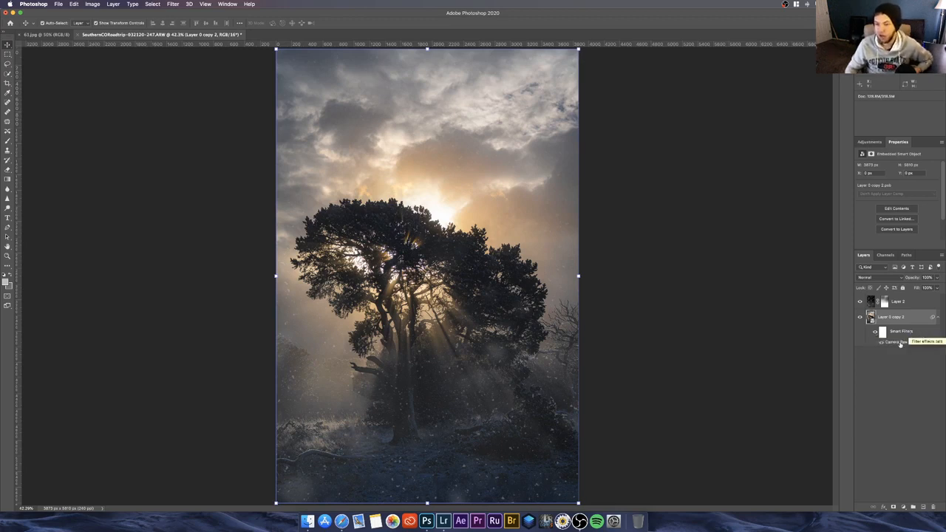
{"action": "double_click", "coordinate": [900, 344]}
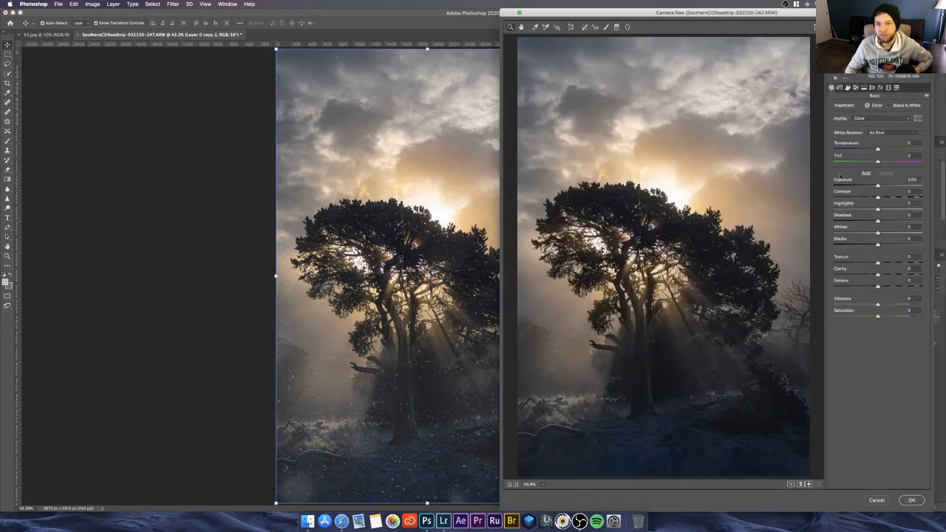
{"action": "left_click", "coordinate": [890, 305]}
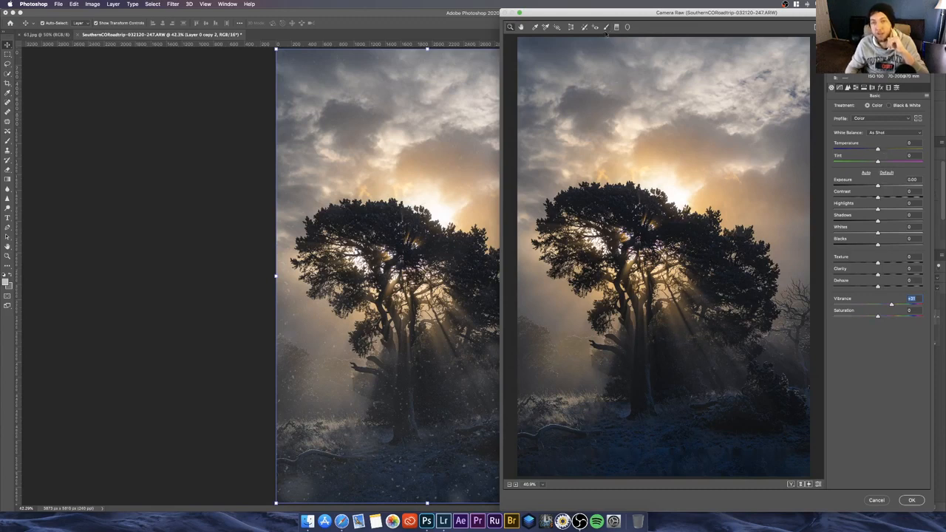
Step: Set up the Camera Raw Adjustment Brush with size 4 and Exposure reset to 0.00
{"action": "left_click", "coordinate": [606, 27]}
{"action": "mouse_move", "coordinate": [677, 308]}
{"action": "left_mouse_down"}
{"action": "mouse_move", "coordinate": [685, 349]}
{"action": "mouse_move", "coordinate": [673, 327]}
{"action": "left_mouse_up"}
{"action": "key", "text": "super+z"}
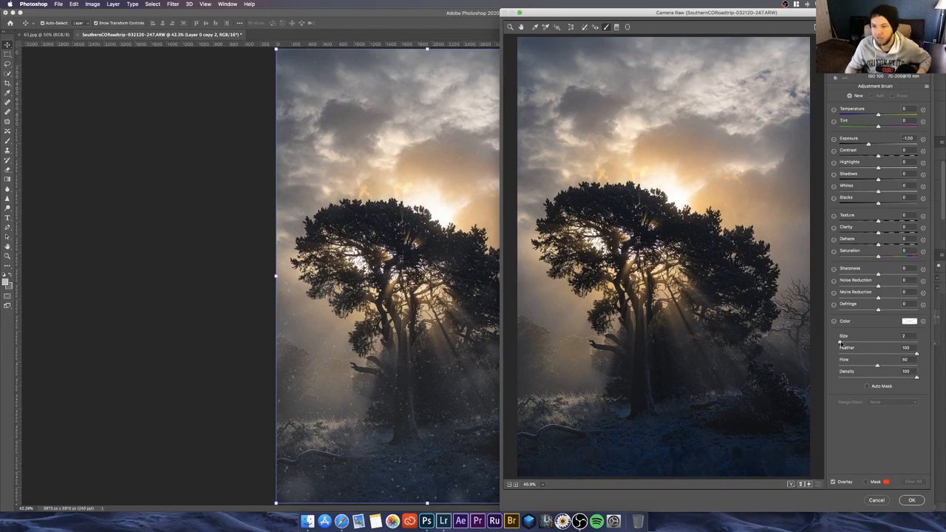
{"action": "left_click_drag", "start_coordinate": [840, 342], "coordinate": [841, 343]}
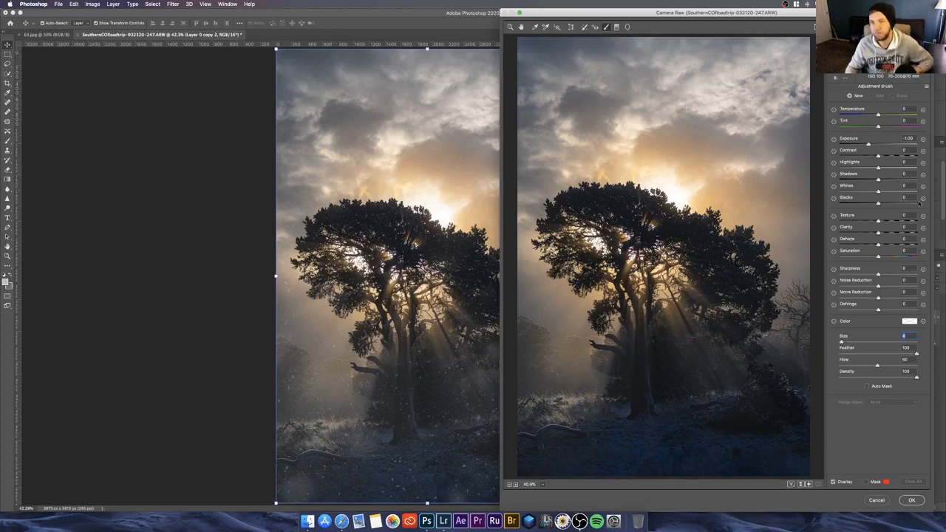
{"action": "left_click", "coordinate": [878, 144]}
{"action": "double_click", "coordinate": [879, 144]}
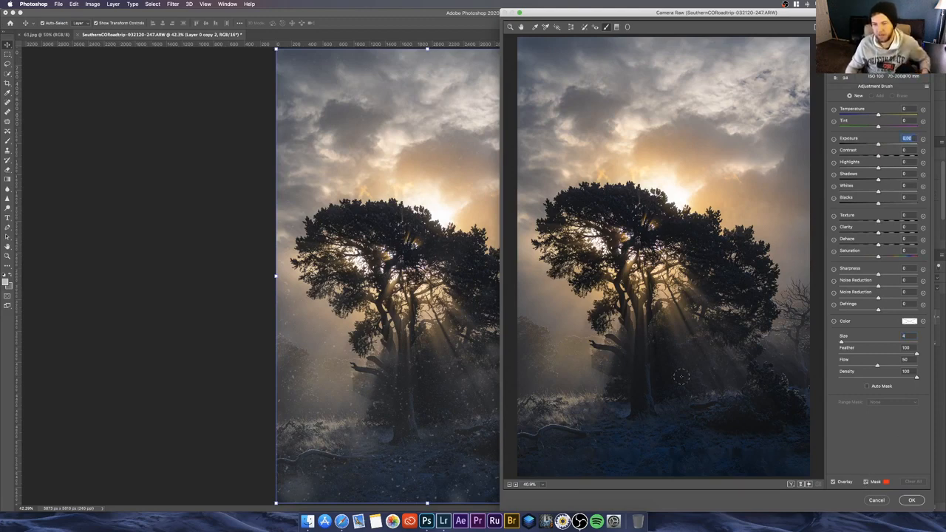
Step: Brush over the light rays on both sides of the tree trunk and raise the brushed area's Whites to +30
{"action": "left_click_drag", "start_coordinate": [675, 326], "coordinate": [698, 364]}
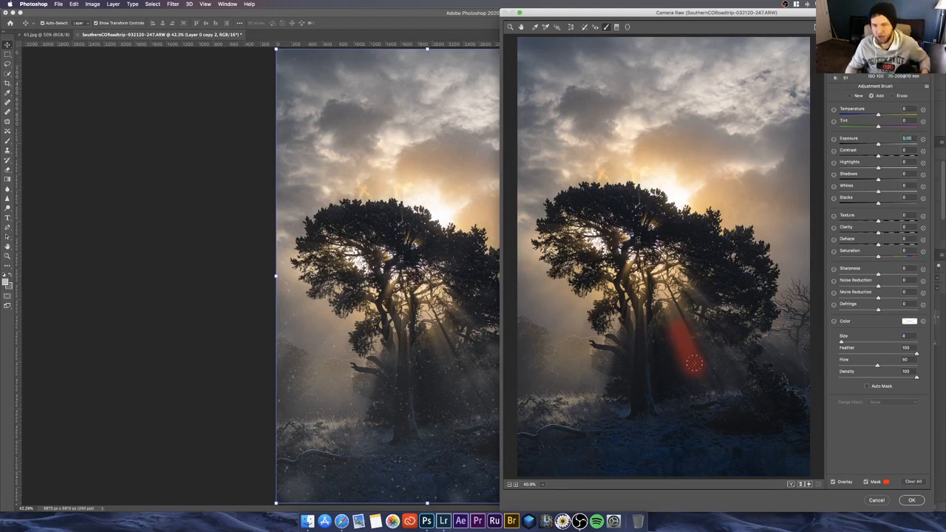
{"action": "mouse_move", "coordinate": [673, 306]}
{"action": "left_mouse_down"}
{"action": "mouse_move", "coordinate": [667, 284]}
{"action": "mouse_move", "coordinate": [720, 370]}
{"action": "left_mouse_up"}
{"action": "left_click_drag", "start_coordinate": [695, 297], "coordinate": [685, 280]}
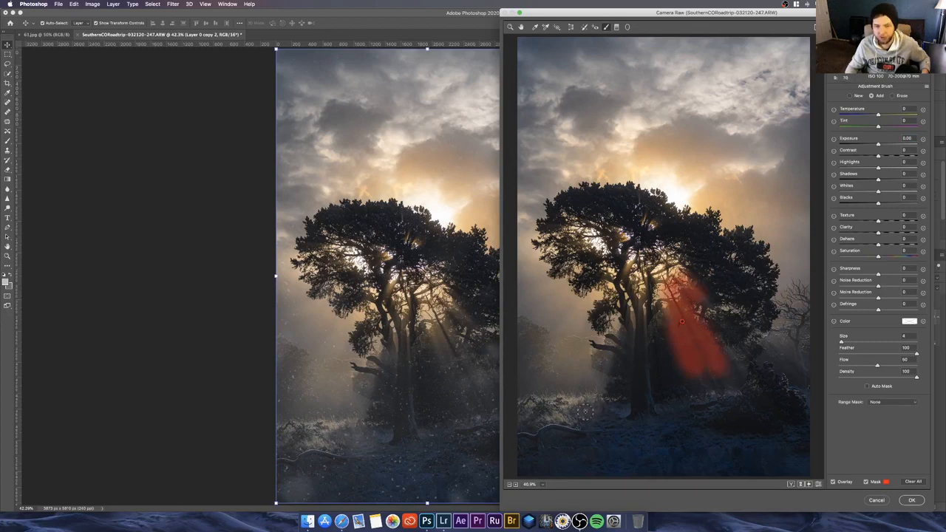
{"action": "left_click_drag", "start_coordinate": [586, 416], "coordinate": [602, 373]}
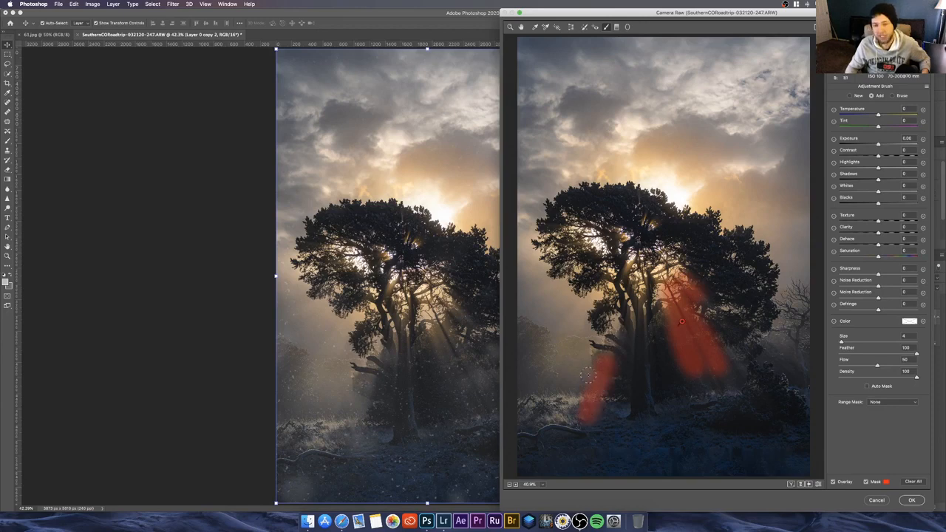
{"action": "left_click_drag", "start_coordinate": [574, 408], "coordinate": [598, 364]}
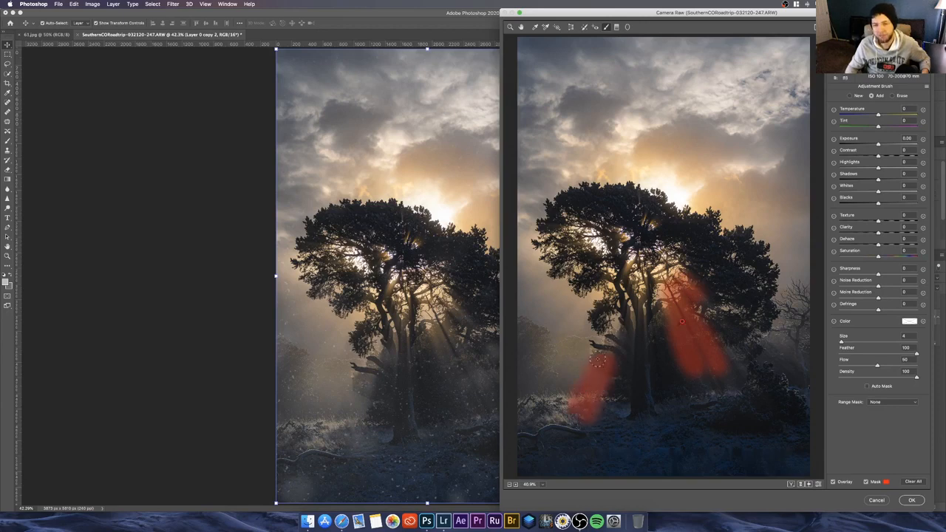
{"action": "left_click", "coordinate": [865, 482]}
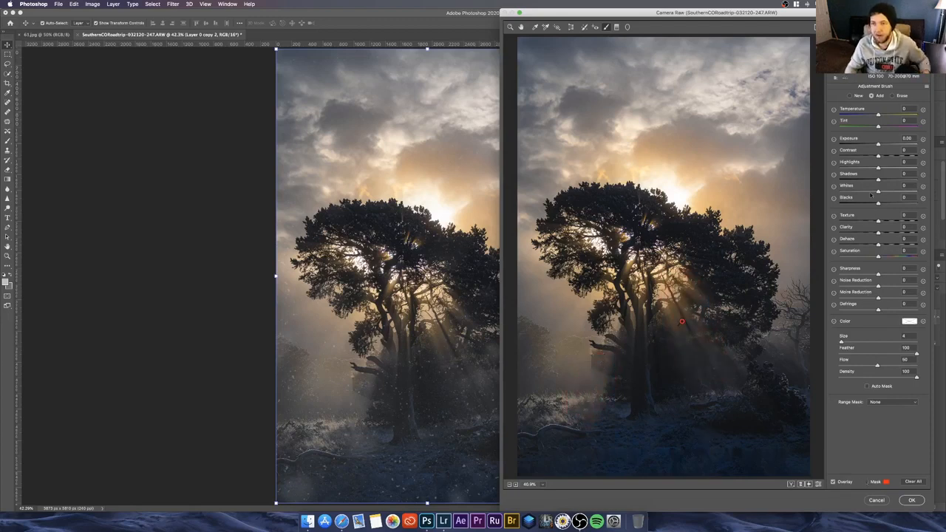
{"action": "left_click_drag", "start_coordinate": [876, 190], "coordinate": [889, 193]}
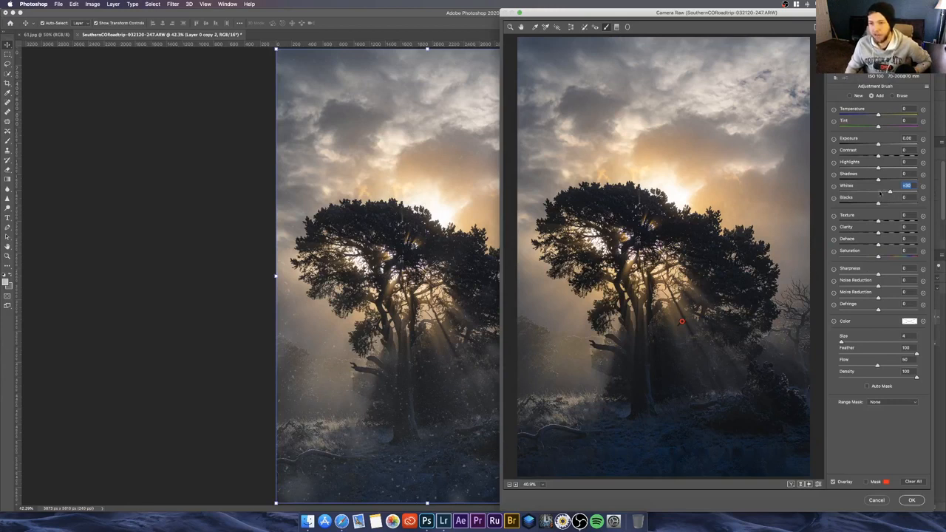
Step: Set the brushed light rays' Whites to +40, Highlights to +25, Exposure to about +0.10 and Saturation to +13
{"action": "left_click_drag", "start_coordinate": [888, 193], "coordinate": [894, 192]}
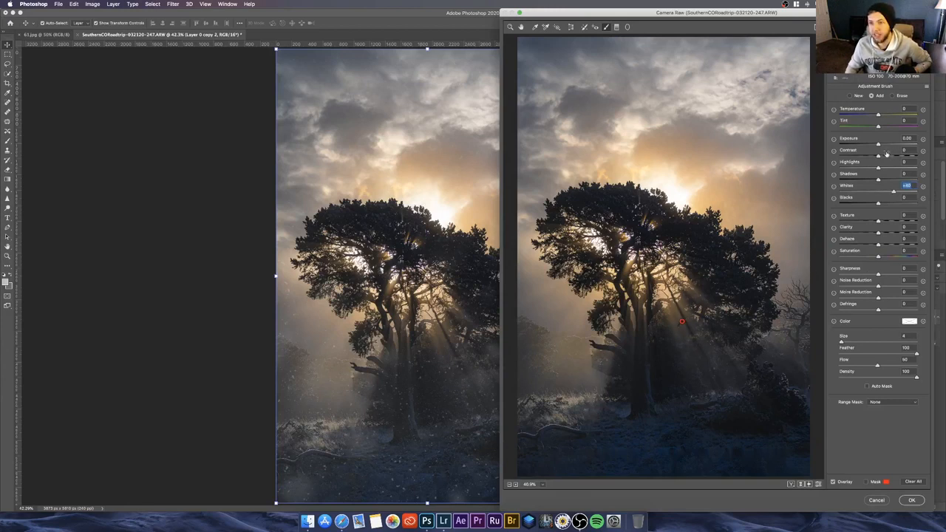
{"action": "left_click_drag", "start_coordinate": [878, 156], "coordinate": [887, 169]}
{"action": "left_click", "coordinate": [884, 145]}
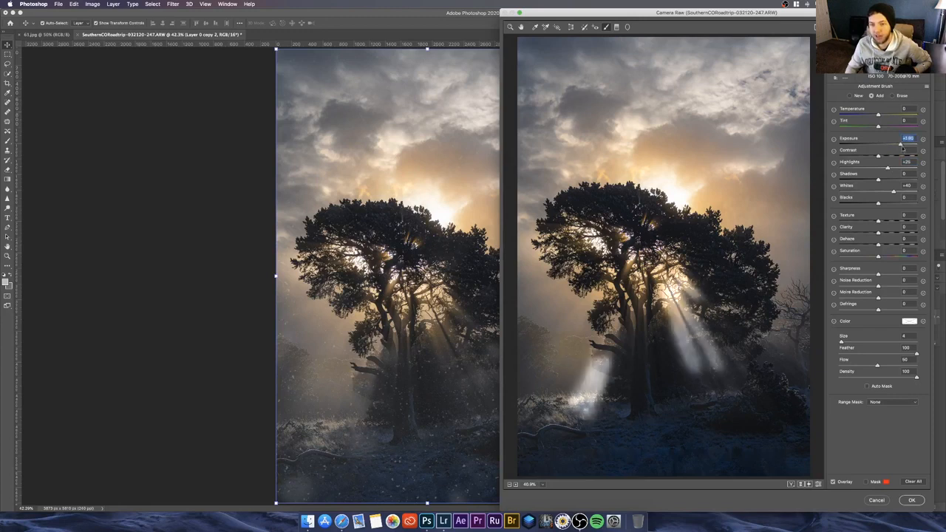
{"action": "left_click_drag", "start_coordinate": [884, 145], "coordinate": [878, 146]}
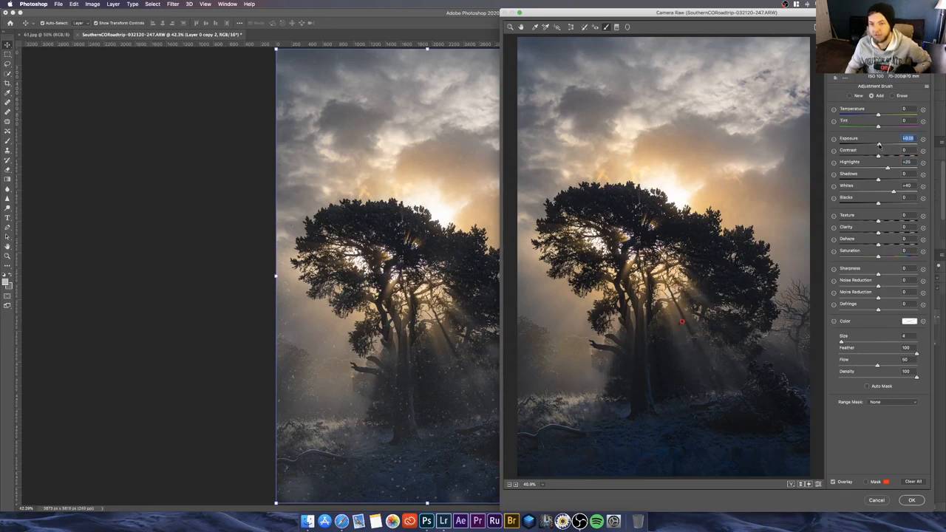
{"action": "left_click_drag", "start_coordinate": [878, 256], "coordinate": [883, 257]}
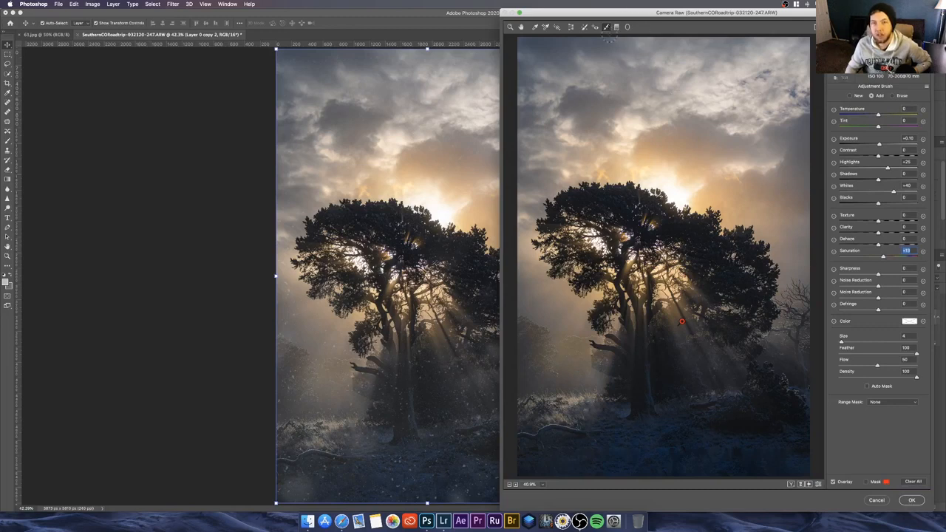
Step: Leave the Adjustment Brush and shift the HSL hues of Oranges and Yellows slightly into negative values
{"action": "left_click", "coordinate": [520, 27]}
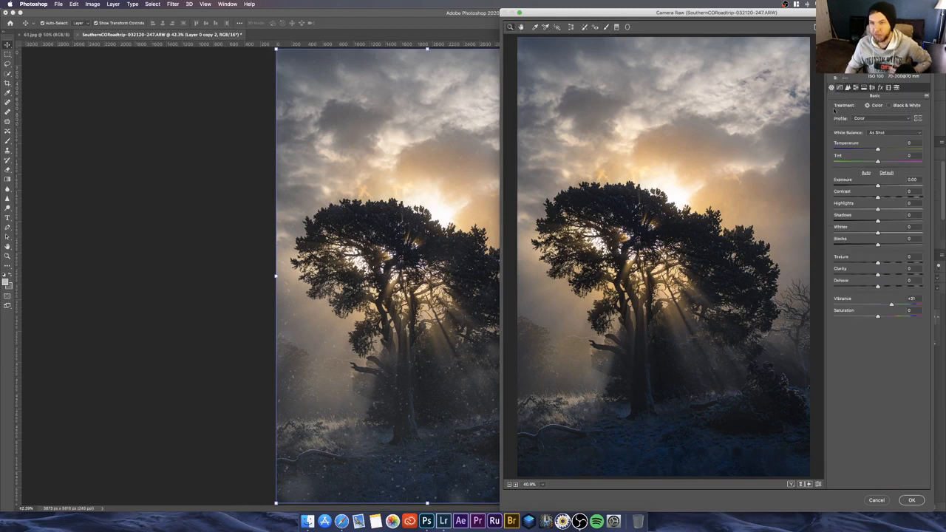
{"action": "left_click", "coordinate": [855, 88]}
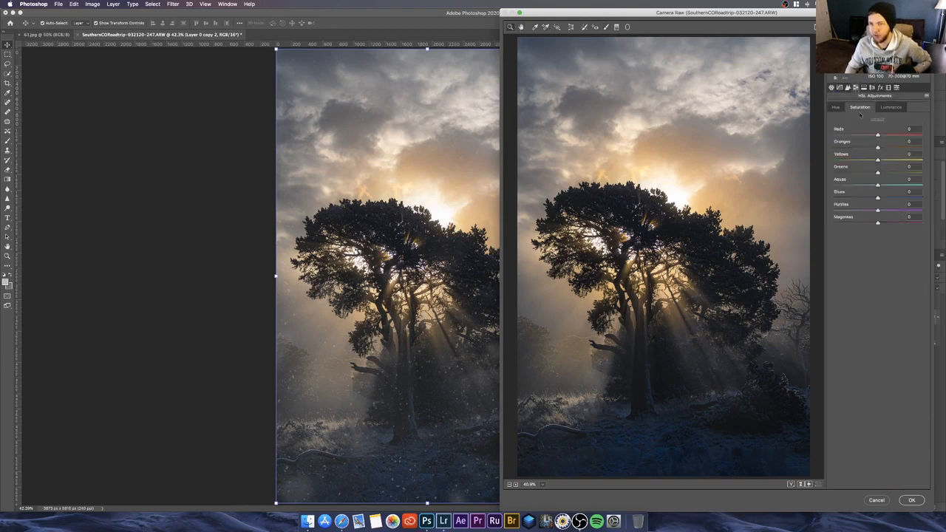
{"action": "left_click", "coordinate": [837, 108]}
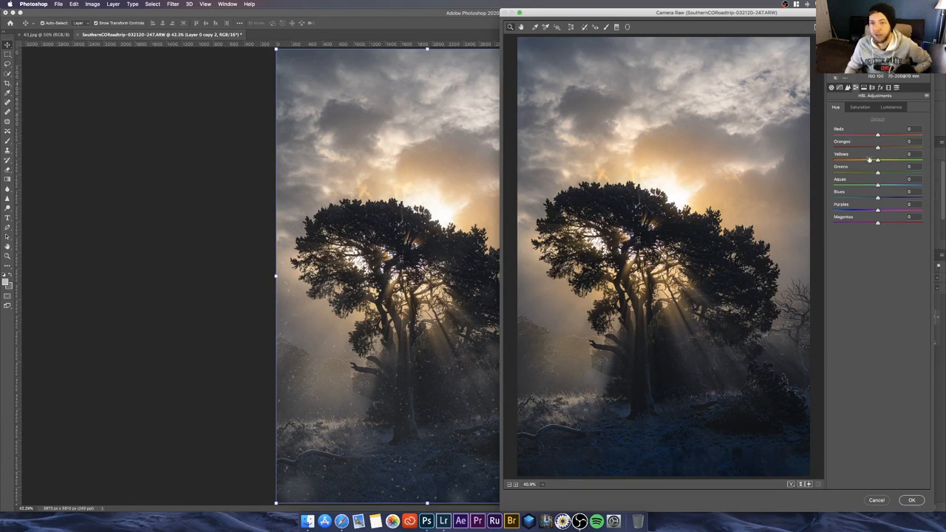
{"action": "left_click_drag", "start_coordinate": [877, 147], "coordinate": [875, 161]}
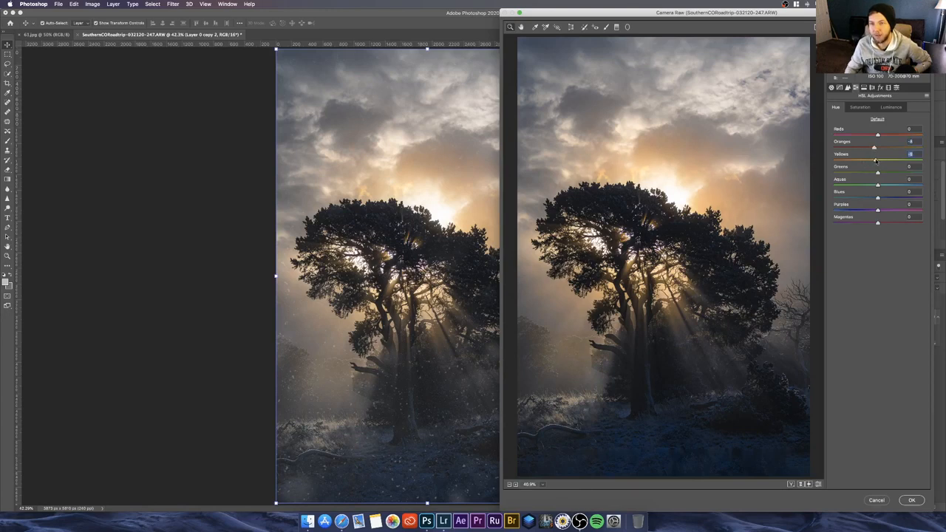
Step: Set the HSL Saturation of Oranges to +24 and Yellows to +12, and apply the Camera Raw Filter
{"action": "left_click", "coordinate": [868, 109]}
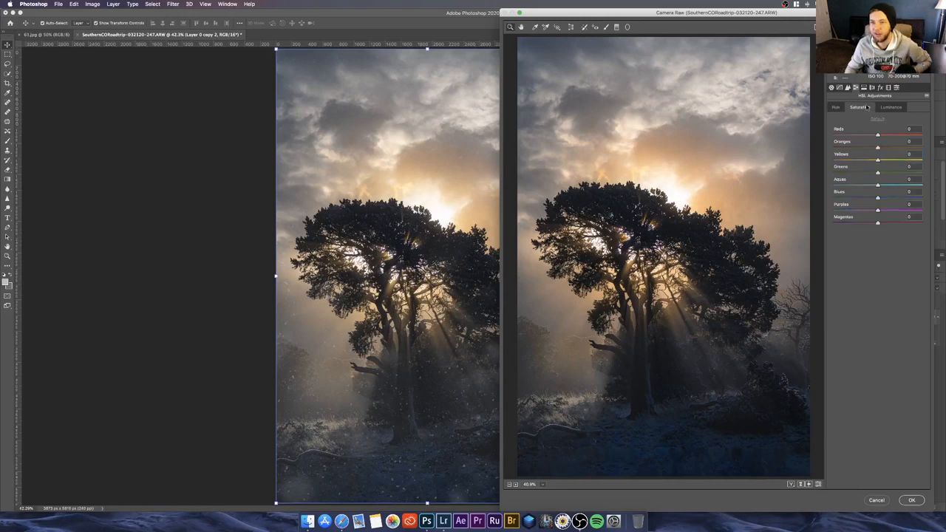
{"action": "left_click", "coordinate": [888, 147]}
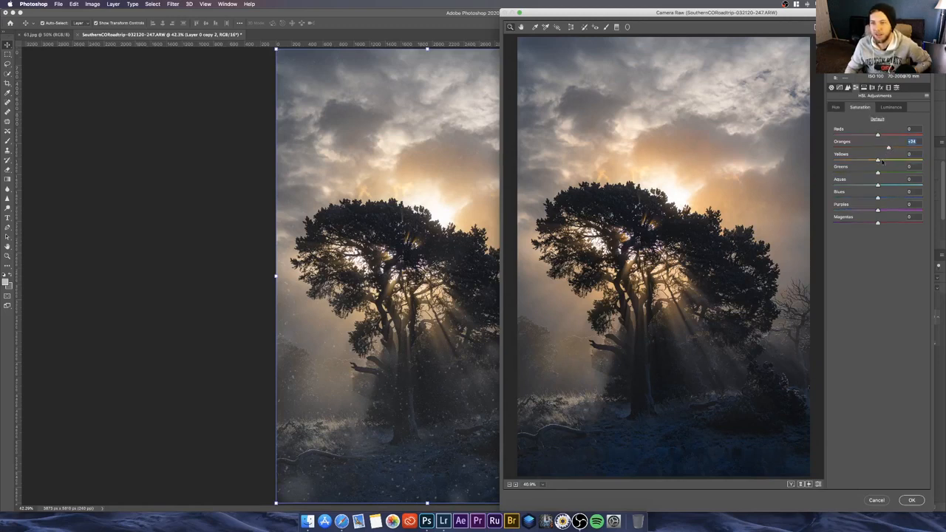
{"action": "left_click", "coordinate": [885, 161]}
{"action": "left_click", "coordinate": [912, 500]}
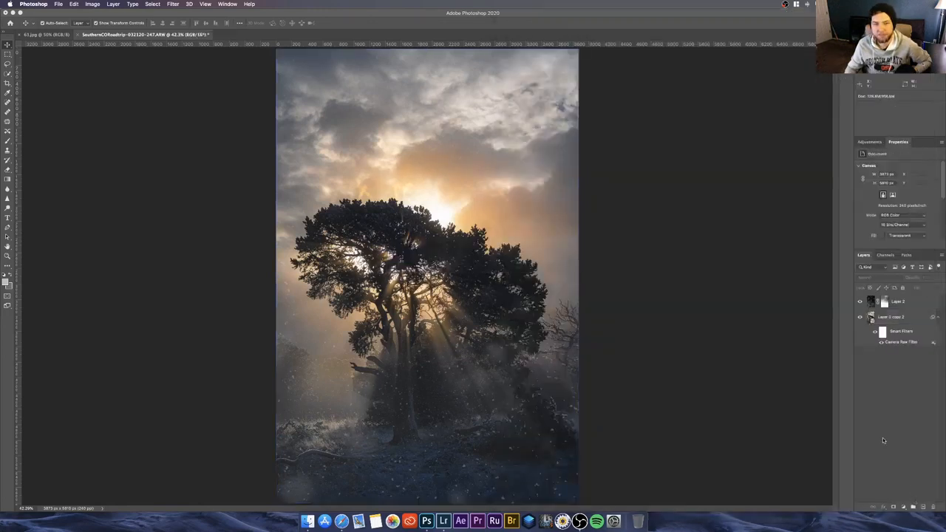
Step: Compare the tree layer with and without its smart filters, and hide the snow overlay layer to inspect the foreground
{"action": "left_click", "coordinate": [877, 333]}
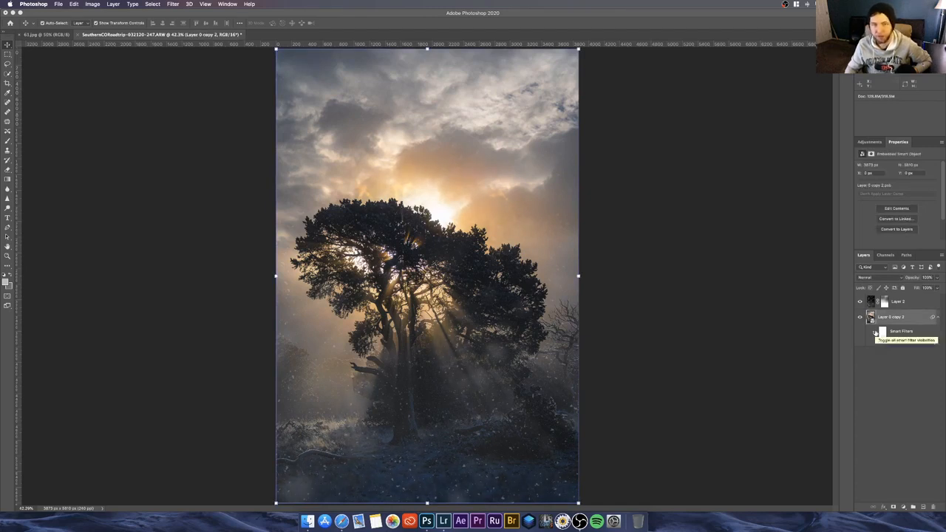
{"action": "left_click", "coordinate": [878, 386]}
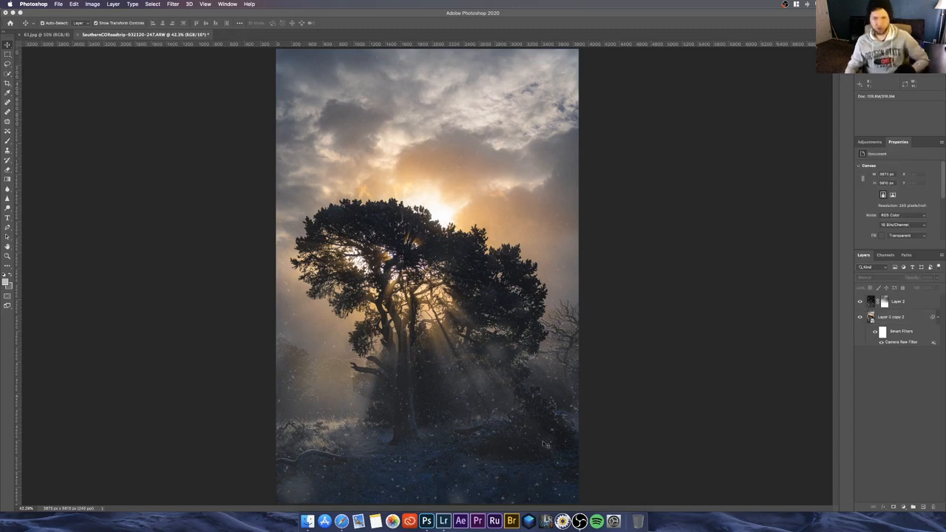
{"action": "left_click", "coordinate": [860, 301]}
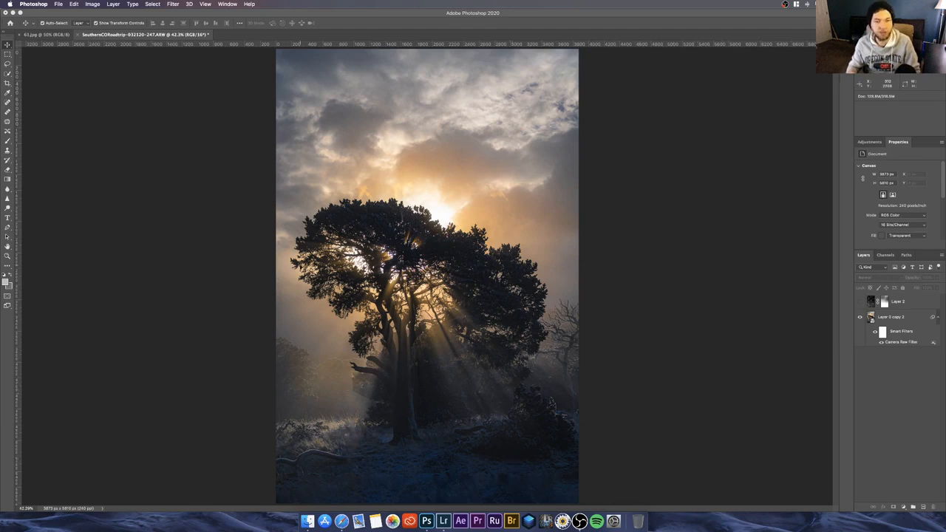
{"action": "key", "text": "super+plus"}
{"action": "key", "text": "super+plus"}
{"action": "key", "text": "super+plus"}
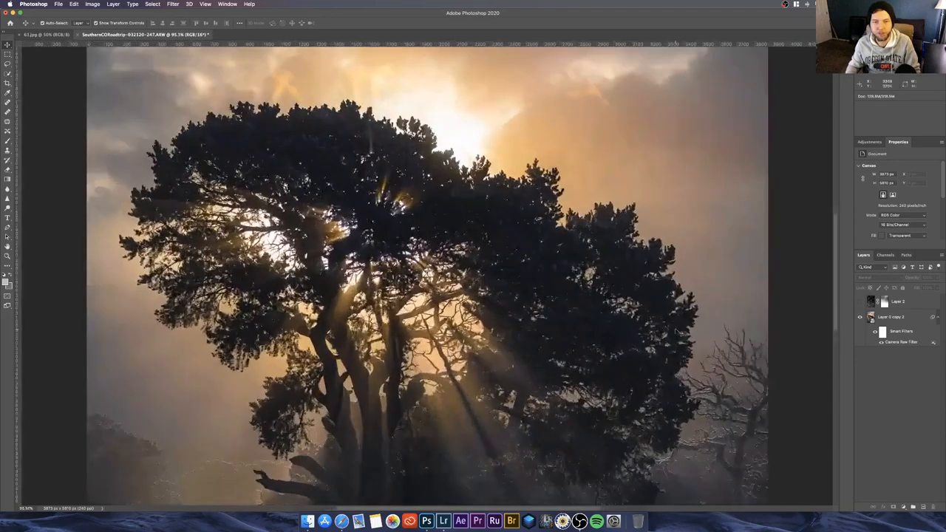
{"action": "scroll", "coordinate": [676, 332], "scroll_direction": "down", "scroll_amount": 10}
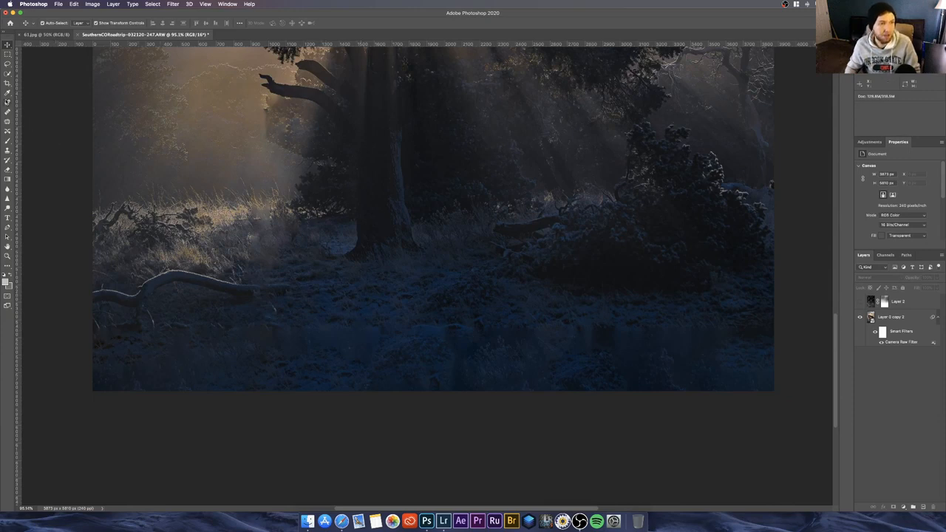
Step: Choose the Clone Stamp tool and rasterize the tree smart object layer so it can be retouched
{"action": "left_click", "coordinate": [9, 150]}
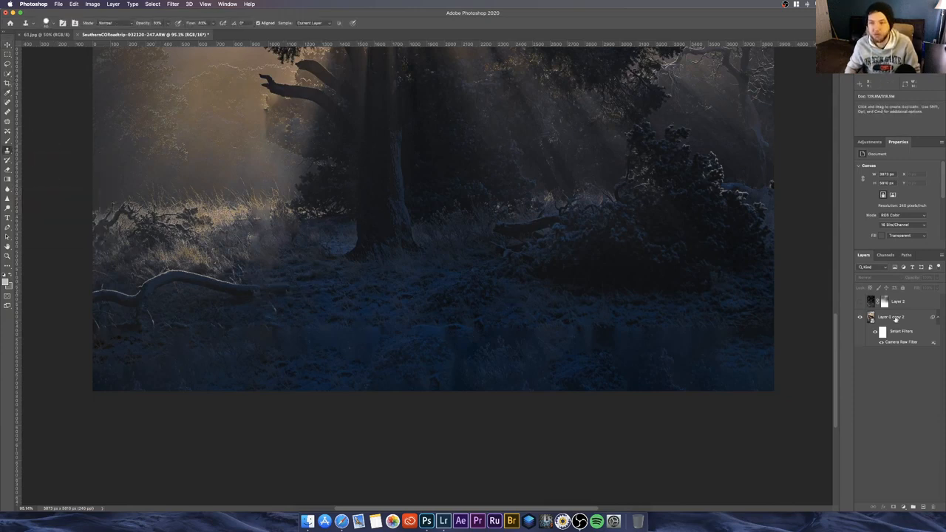
{"action": "left_click", "coordinate": [895, 317]}
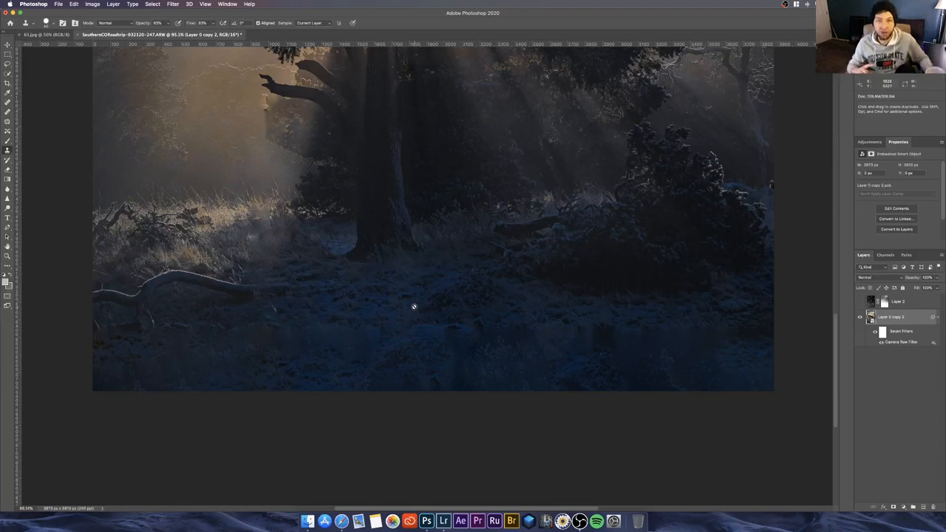
{"action": "right_click", "coordinate": [883, 321]}
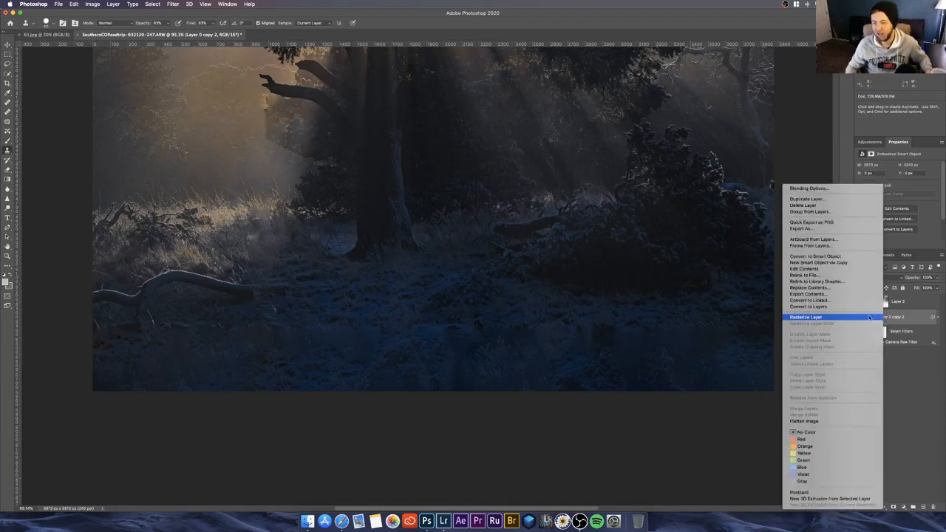
{"action": "left_click", "coordinate": [869, 317]}
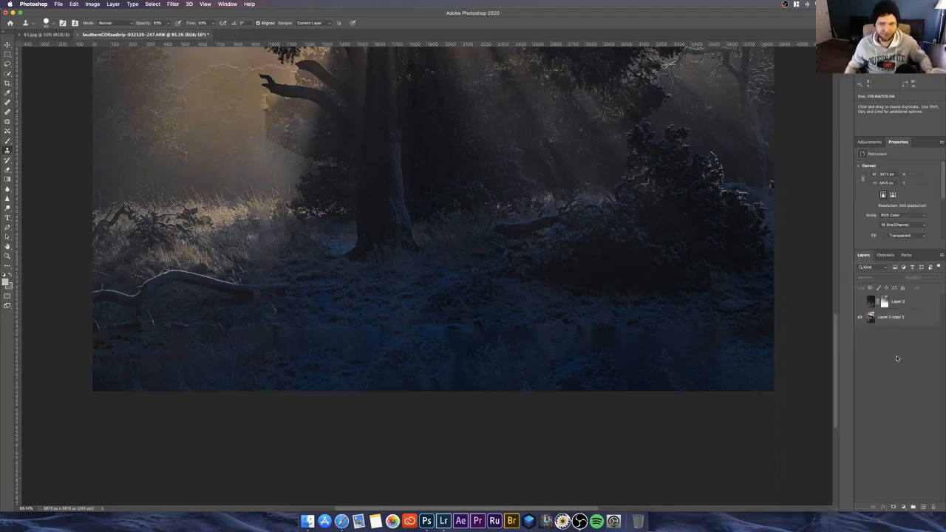
Step: Clone ground texture with an enlarged brush over the streaky strip along the foreground of the rasterized tree layer
{"action": "left_click", "coordinate": [895, 323]}
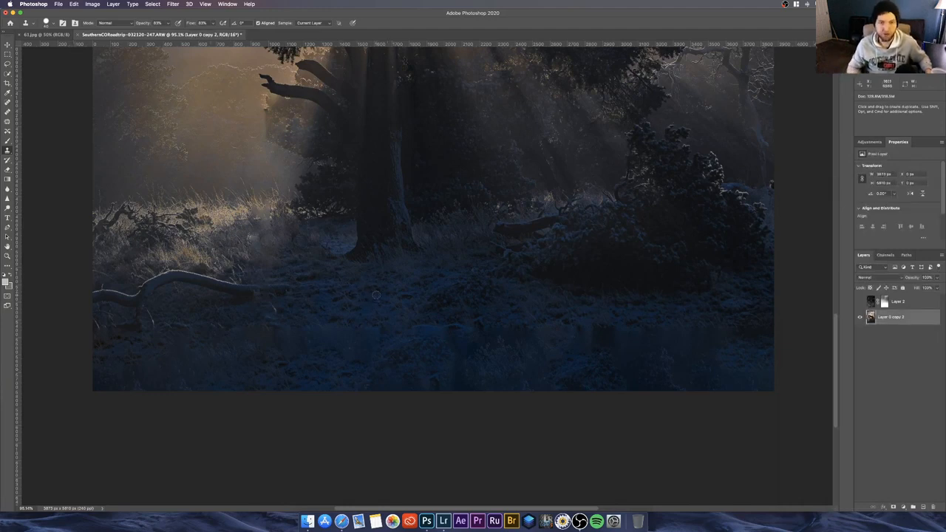
{"action": "key", "text": "bracketright"}
{"action": "key", "text": "bracketright"}
{"action": "key", "text": "bracketright"}
{"action": "key", "text": "bracketright"}
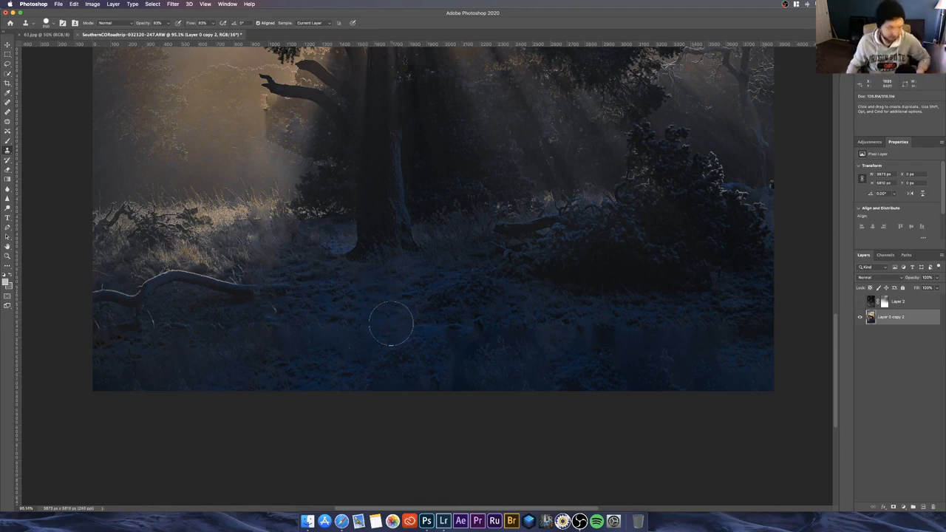
{"action": "key", "text": "j"}
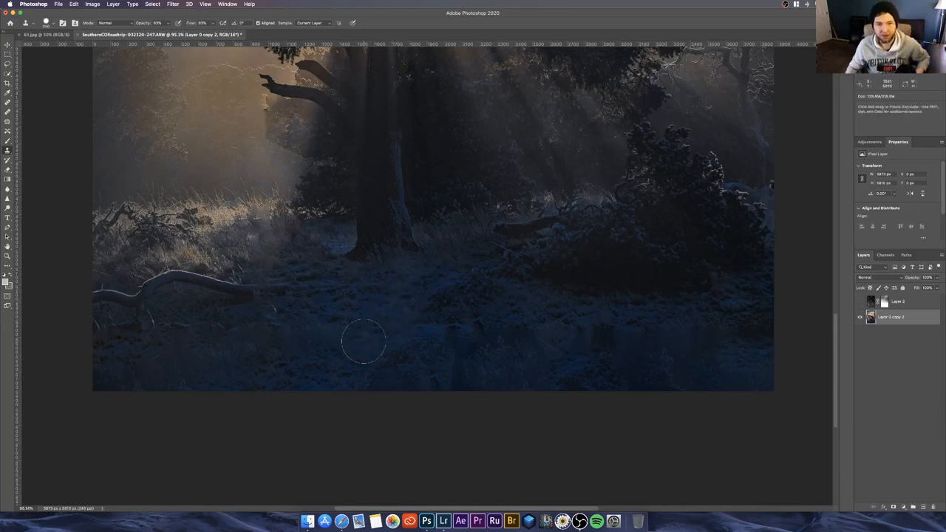
{"action": "left_click", "coordinate": [329, 370], "text": "alt"}
{"action": "left_click", "coordinate": [289, 371], "text": "alt"}
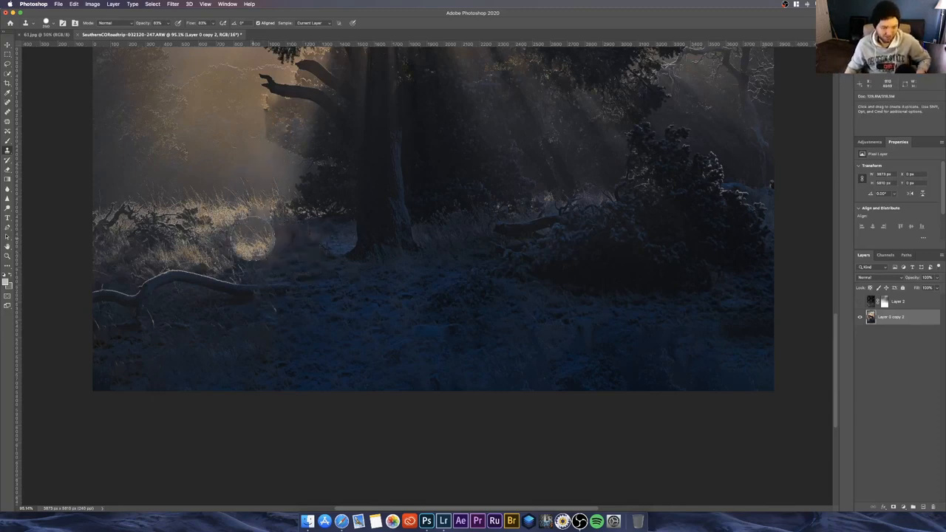
Step: Clone neighbouring grass over the smudged patches in the sunlit grass between the fallen branch and the tree trunk
{"action": "scroll", "coordinate": [251, 240], "scroll_direction": "up", "scroll_amount": 5}
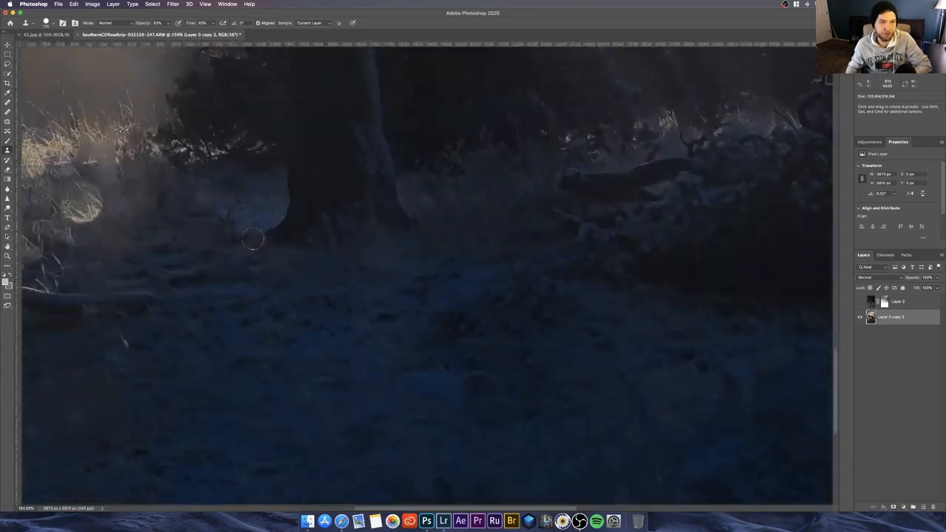
{"action": "scroll", "coordinate": [251, 240], "scroll_direction": "left", "scroll_amount": 8}
{"action": "scroll", "coordinate": [251, 240], "scroll_direction": "up", "scroll_amount": 5}
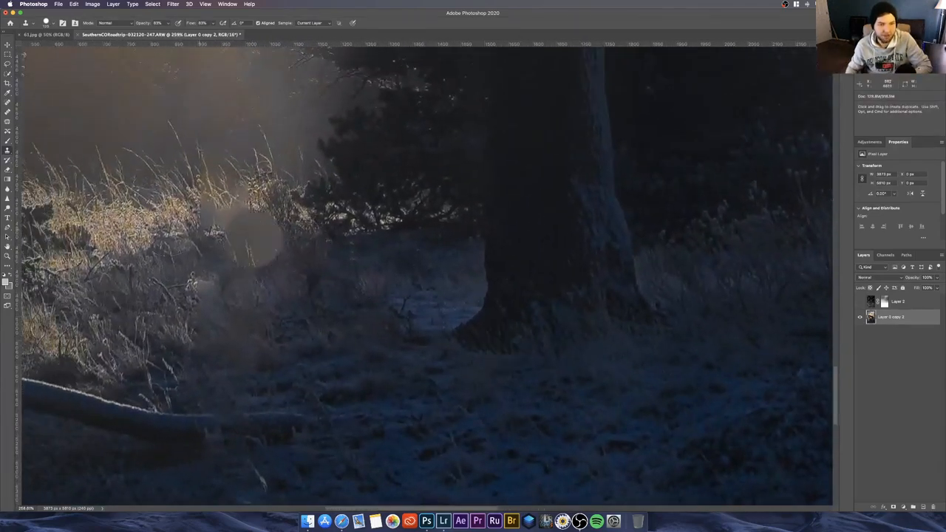
{"action": "left_click", "coordinate": [270, 221], "text": "alt"}
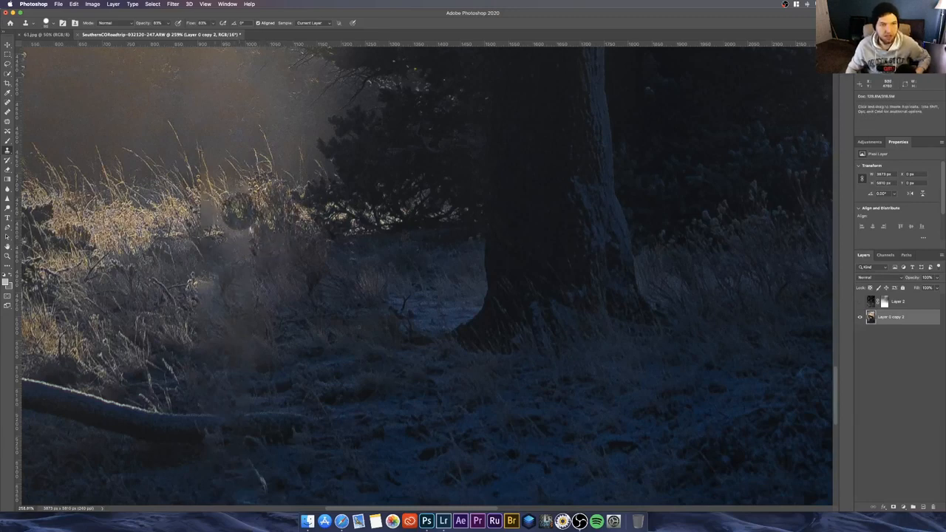
{"action": "left_click", "coordinate": [183, 218], "text": "alt"}
{"action": "left_click", "coordinate": [206, 217]}
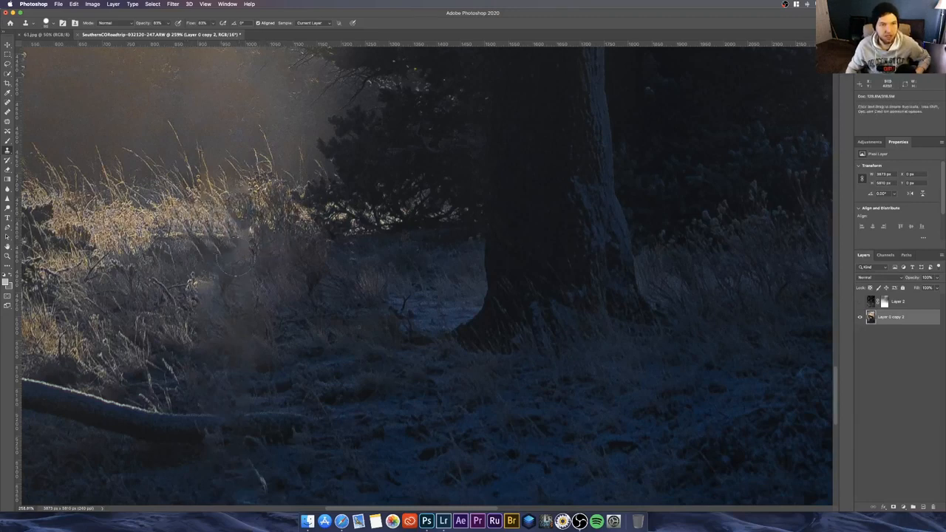
{"action": "left_click_drag", "start_coordinate": [270, 290], "coordinate": [275, 261]}
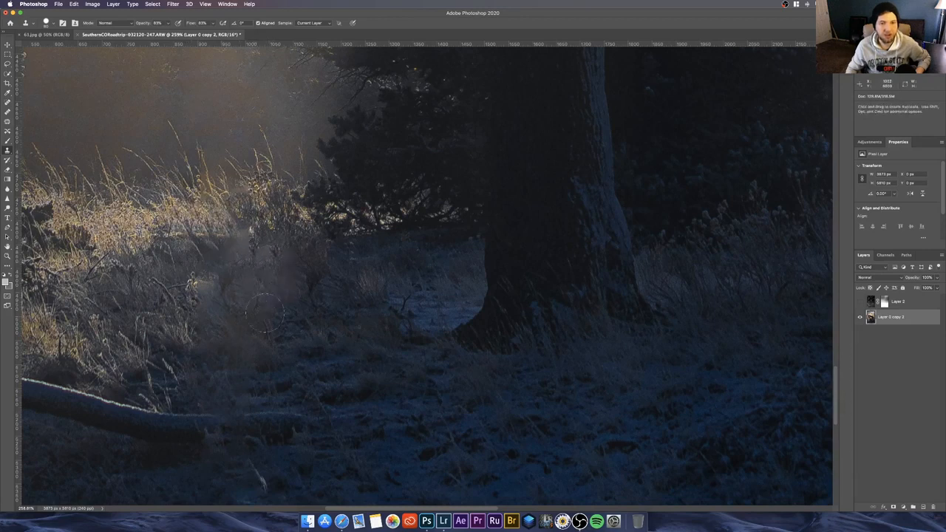
{"action": "left_click", "coordinate": [242, 244]}
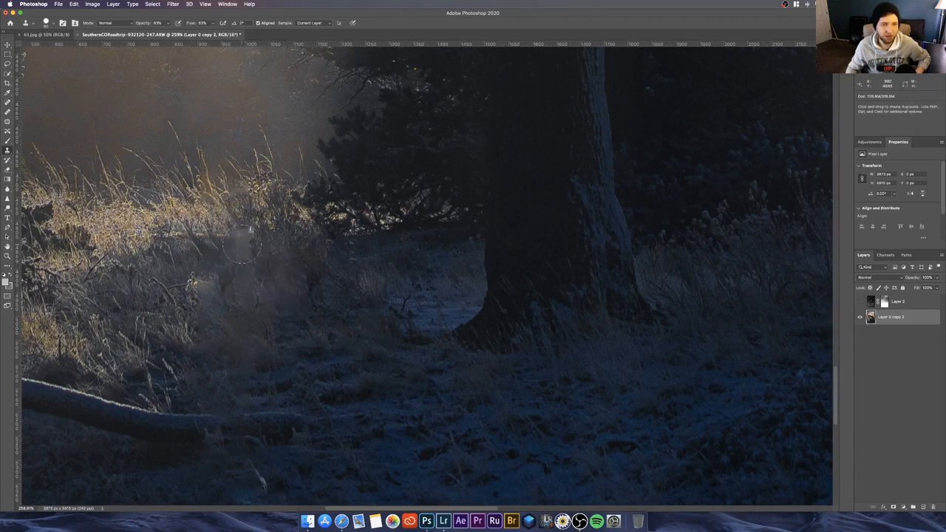
{"action": "left_click", "coordinate": [320, 381], "text": "alt"}
{"action": "scroll", "coordinate": [261, 309], "scroll_direction": "down", "scroll_amount": 8}
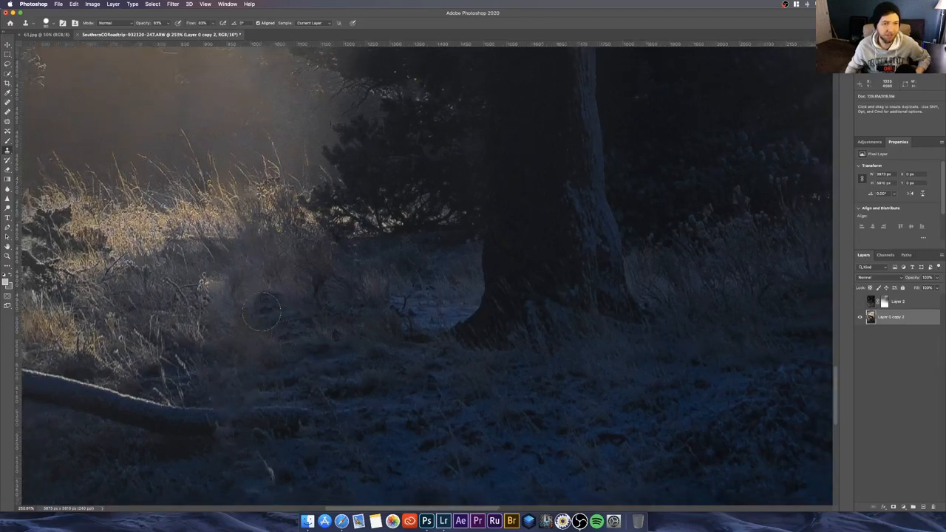
Step: Show the snow overlay layer again over the whole image and save the photo
{"action": "scroll", "coordinate": [262, 312], "scroll_direction": "down", "scroll_amount": 5}
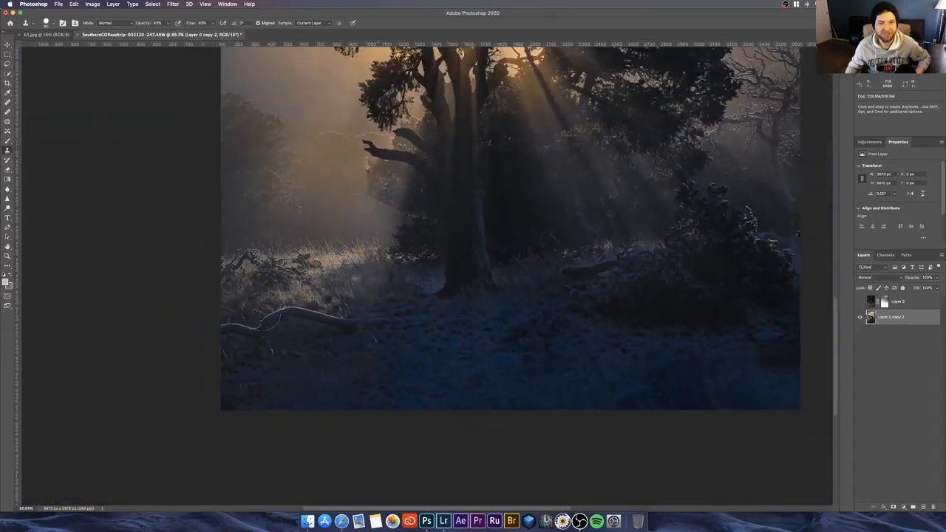
{"action": "scroll", "coordinate": [261, 312], "scroll_direction": "down", "scroll_amount": 3}
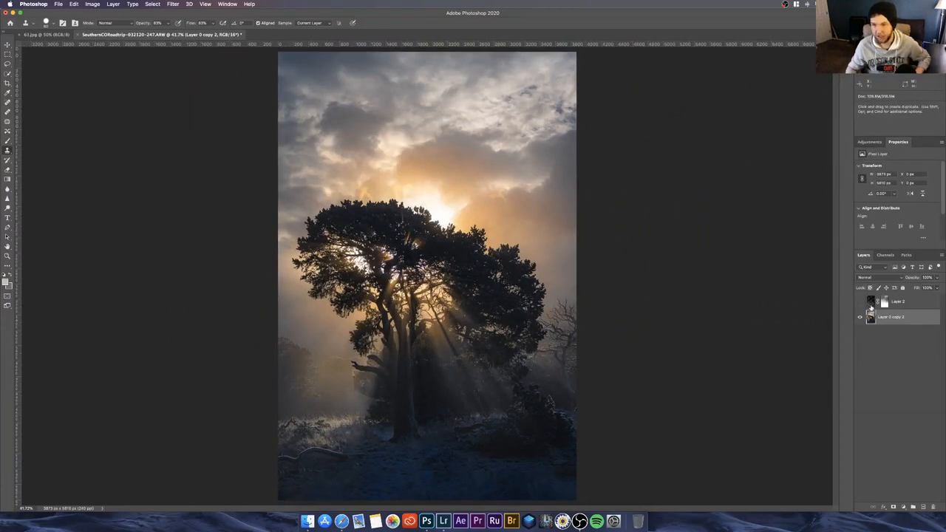
{"action": "left_click", "coordinate": [859, 301]}
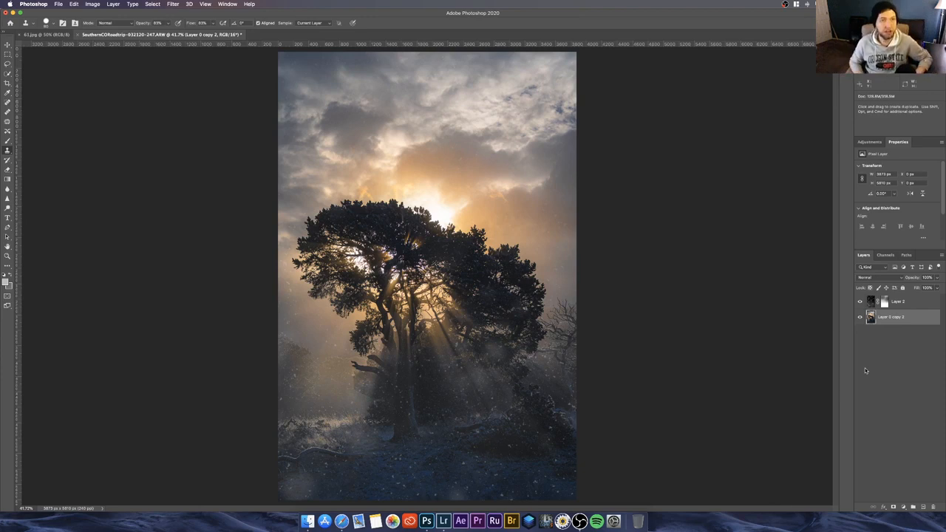
{"action": "key", "text": "super+s"}
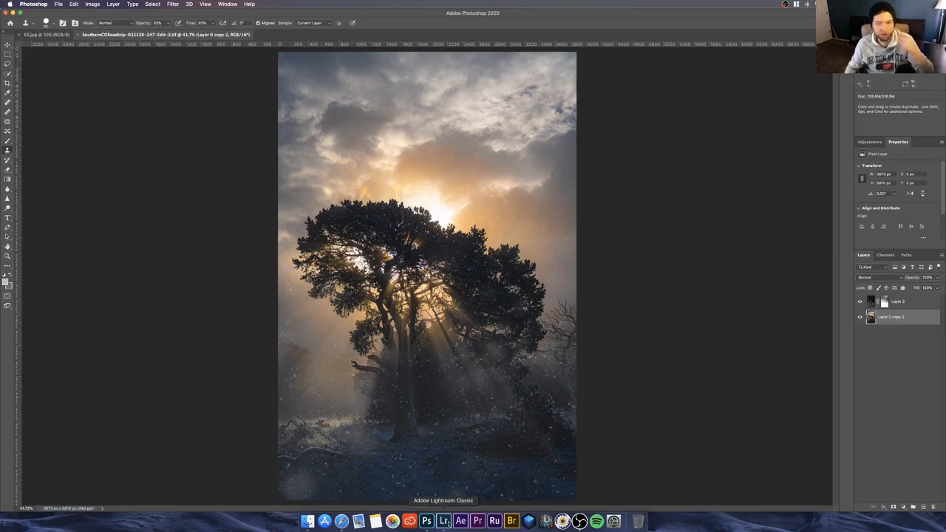
Step: Switch to Lightroom Classic with all its hidden panels shown and compare the edited TIFF with the raw tree photo
{"action": "left_click", "coordinate": [13, 14]}
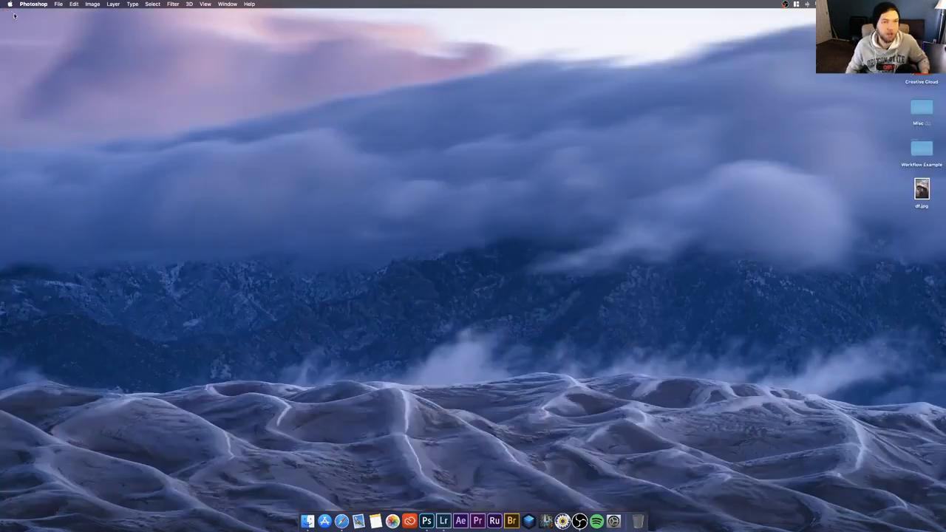
{"action": "left_click", "coordinate": [443, 521]}
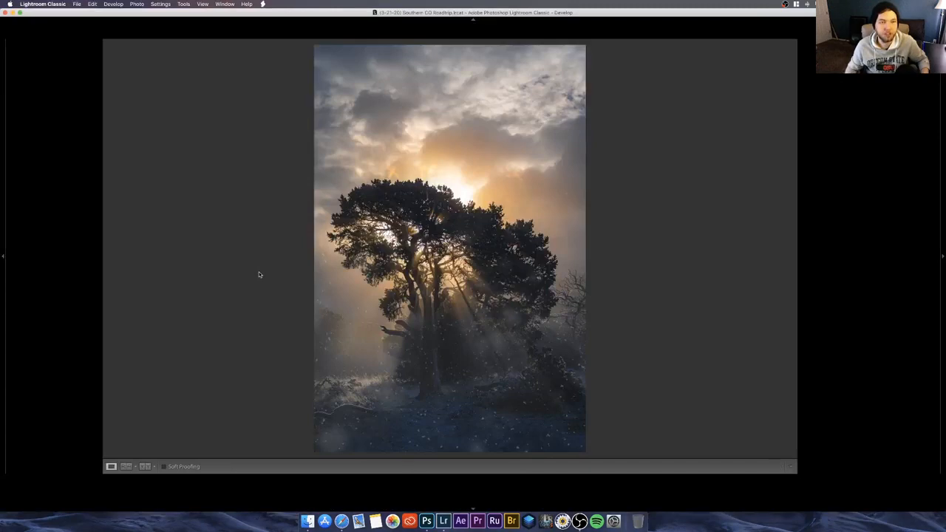
{"action": "key", "text": "shift+Tab"}
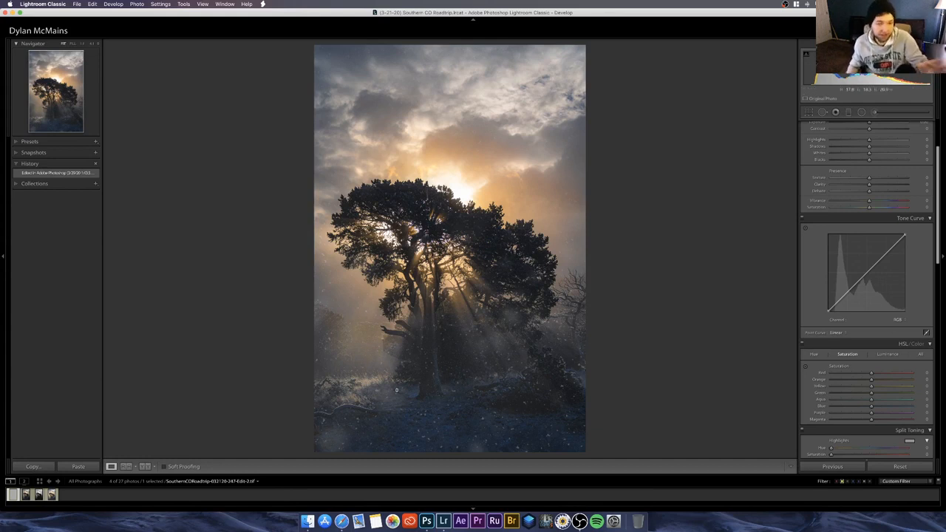
{"action": "left_click", "coordinate": [22, 496]}
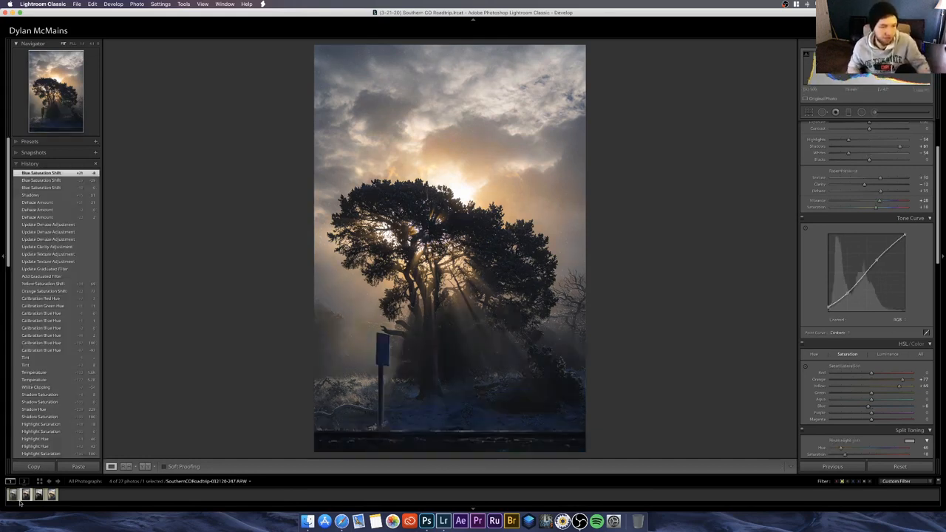
{"action": "left_click", "coordinate": [13, 496]}
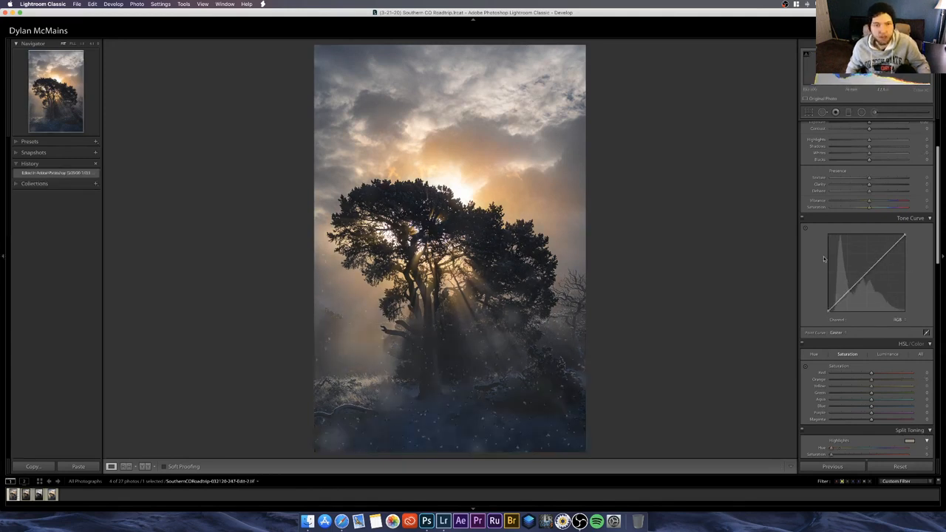
Step: Set Dehaze to +7 on the edited TIFF and add a slightly lowered point in the shadow range of its tone curve
{"action": "scroll", "coordinate": [820, 274], "scroll_direction": "up", "scroll_amount": 3}
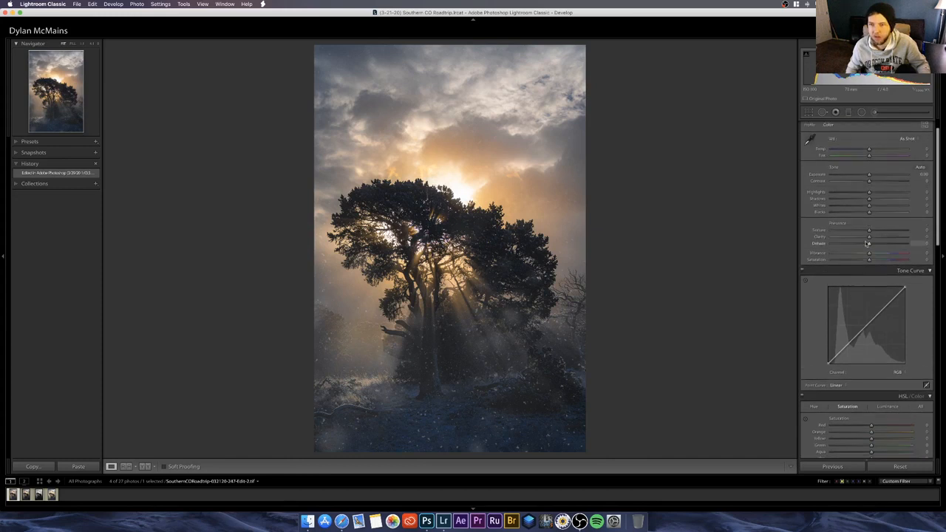
{"action": "left_click_drag", "start_coordinate": [868, 243], "coordinate": [871, 244]}
{"action": "left_click", "coordinate": [848, 345]}
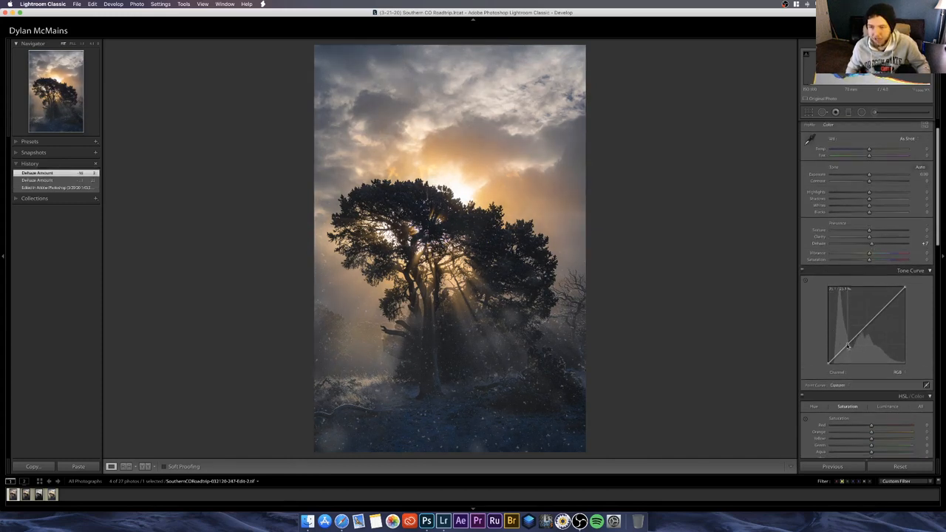
{"action": "left_click_drag", "start_coordinate": [847, 345], "coordinate": [847, 347]}
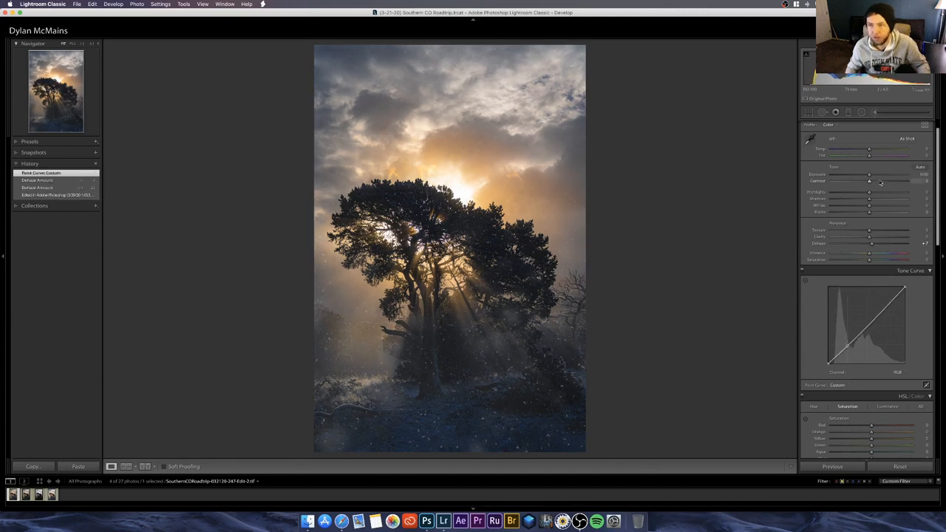
Step: Set Shadows to +20 and Contrast to +14 on the edited TIFF, and compare it with the earlier JPG version
{"action": "left_click_drag", "start_coordinate": [869, 199], "coordinate": [877, 201]}
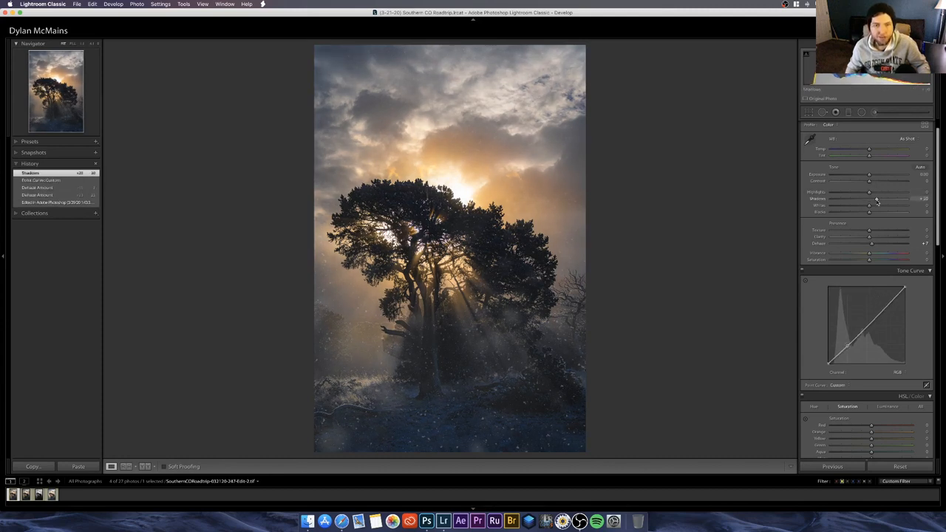
{"action": "left_click_drag", "start_coordinate": [869, 181], "coordinate": [874, 183]}
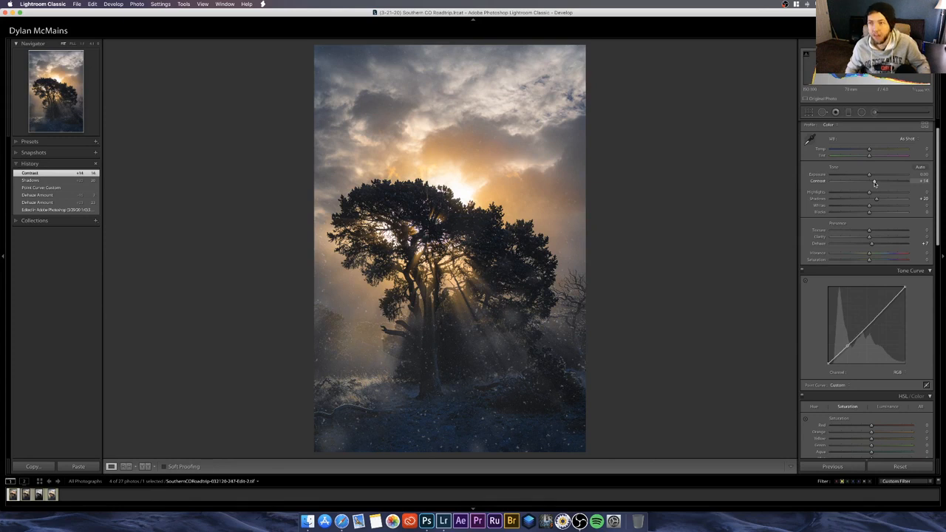
{"action": "left_click", "coordinate": [52, 495]}
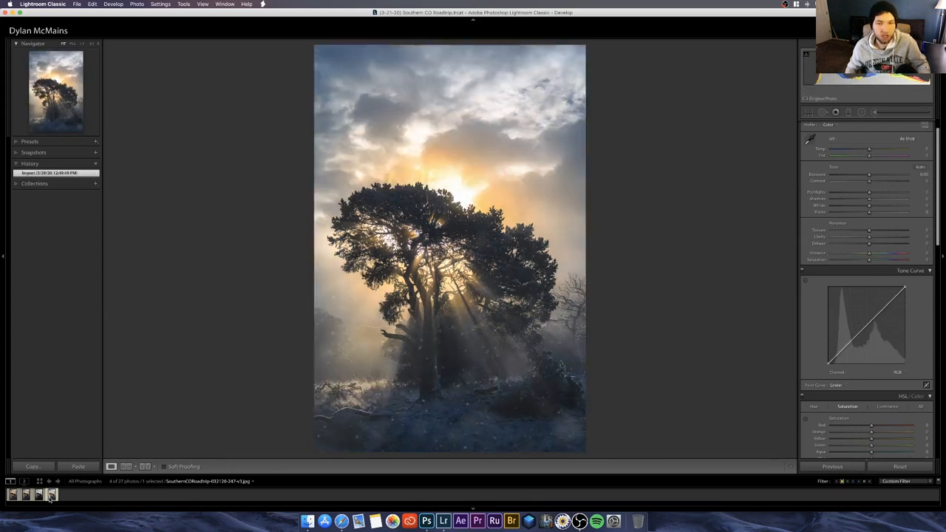
{"action": "left_click", "coordinate": [12, 495]}
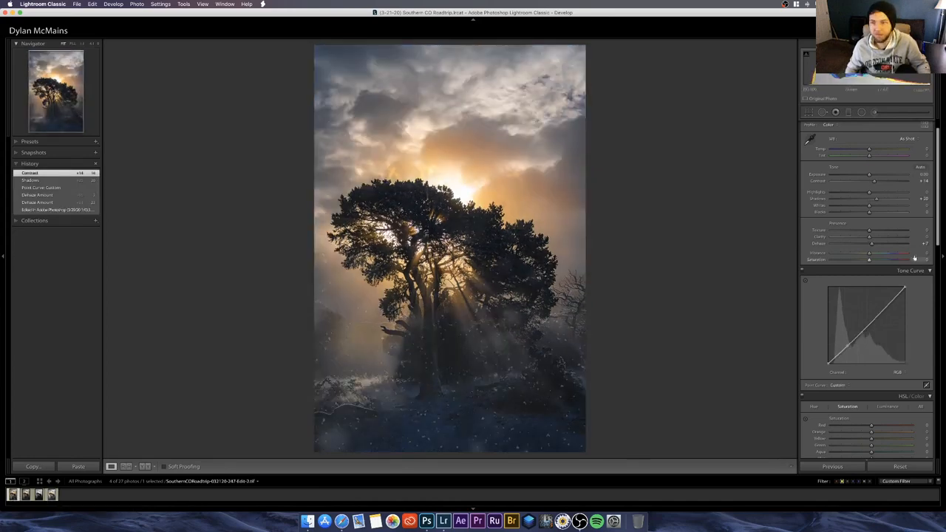
Step: Try an Exposure of 0.75, settle on 0.50 and compare the TIFF with the earlier JPG version again
{"action": "left_click_drag", "start_coordinate": [873, 176], "coordinate": [874, 177]}
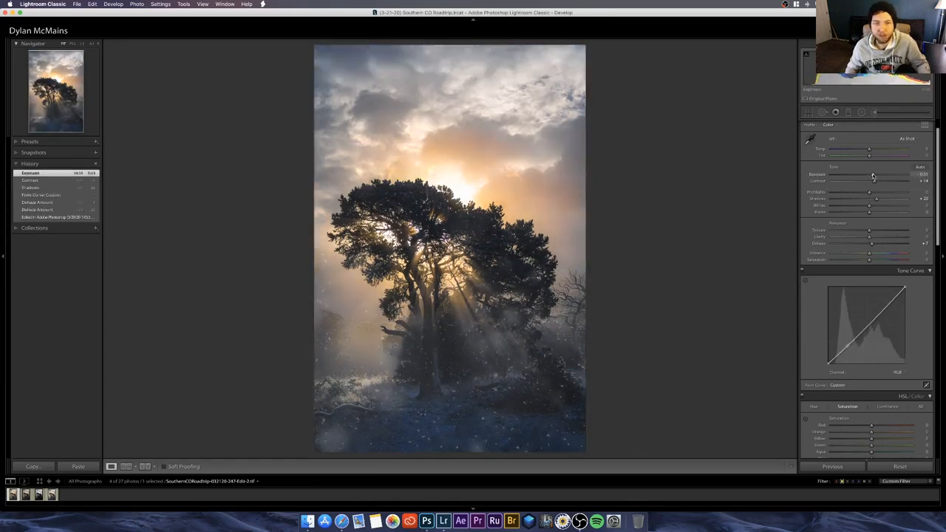
{"action": "left_click", "coordinate": [921, 174]}
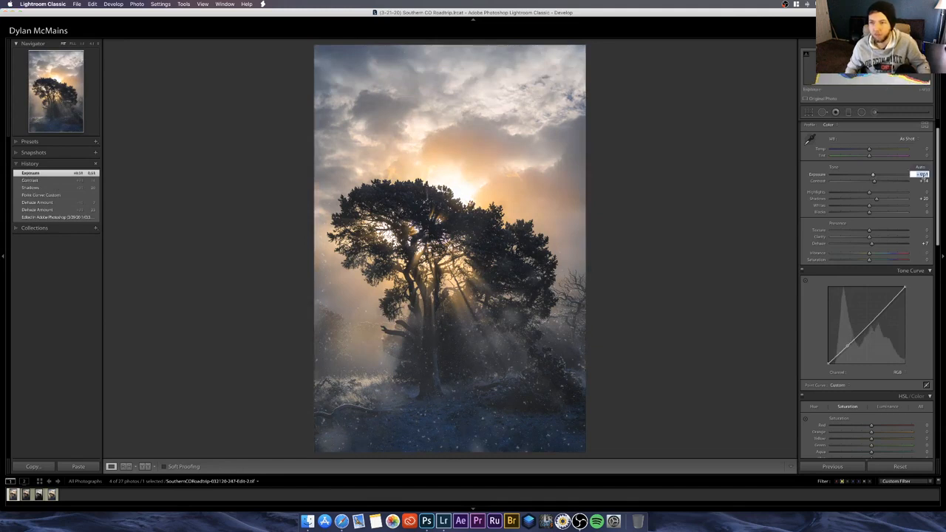
{"action": "type", "text": ".75"}
{"action": "key", "text": "Return"}
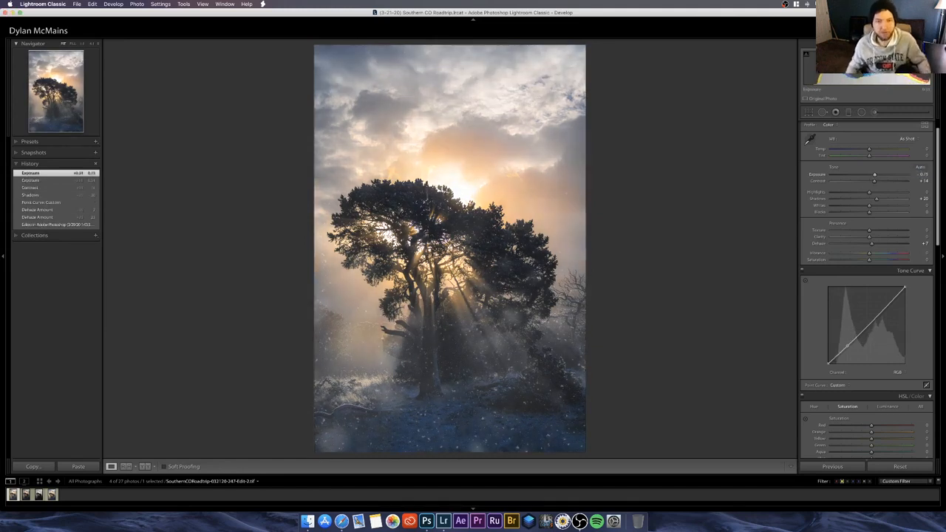
{"action": "left_click", "coordinate": [920, 174]}
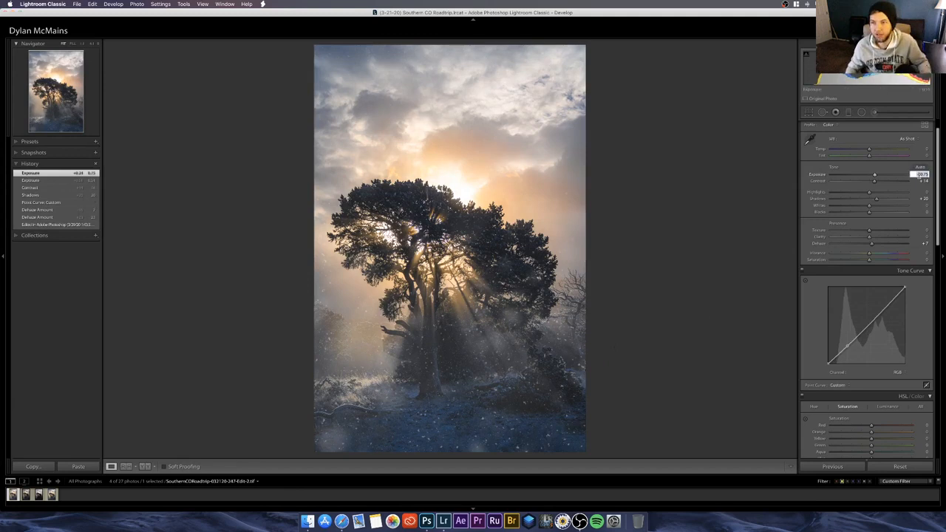
{"action": "type", "text": ".5"}
{"action": "key", "text": "Return"}
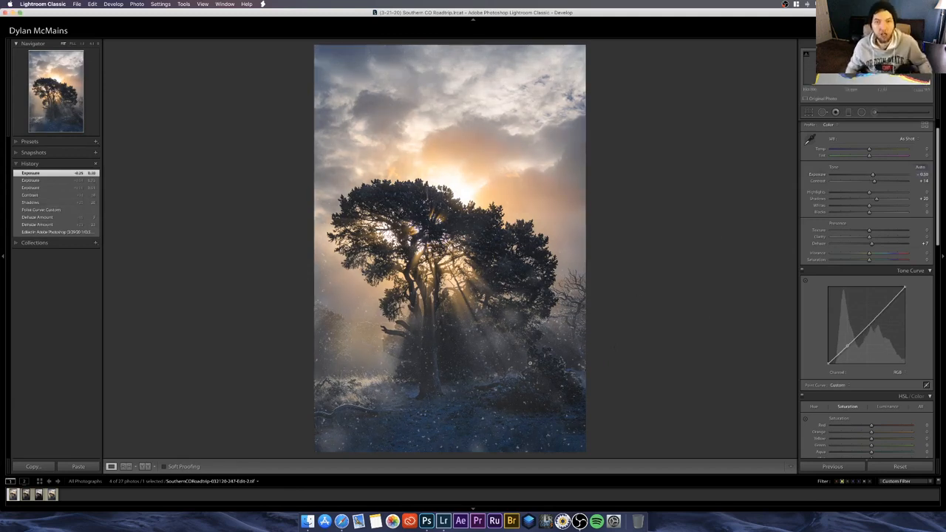
{"action": "left_click", "coordinate": [50, 494]}
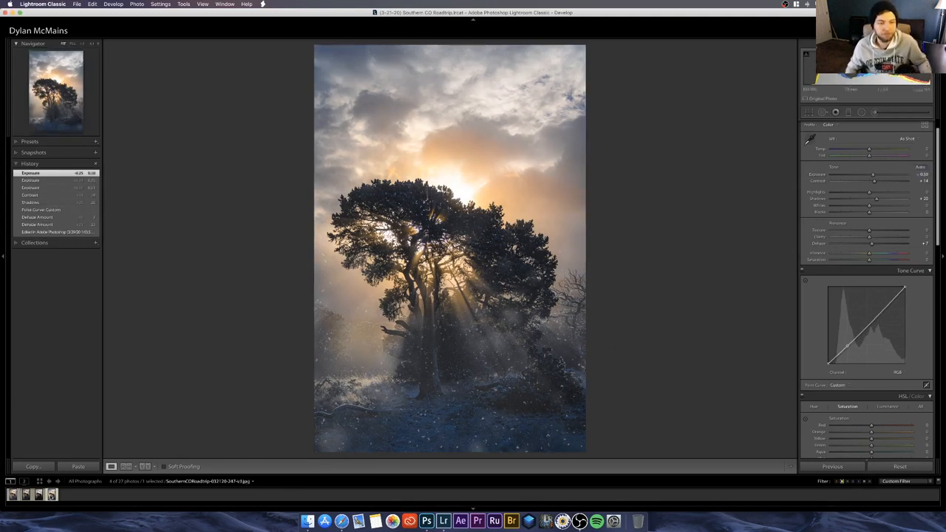
{"action": "left_click", "coordinate": [12, 496]}
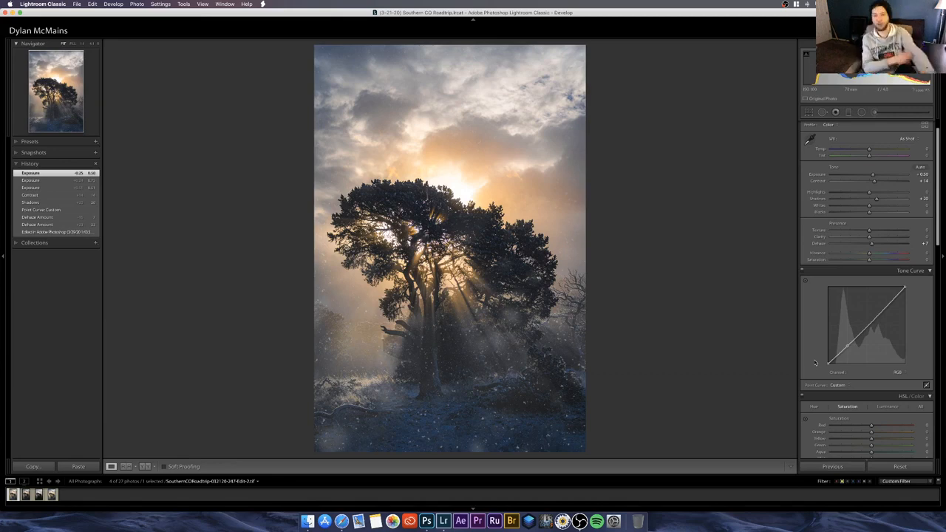
Step: Return the raw tree photo to its original import state in its edit history
{"action": "left_click", "coordinate": [25, 494]}
{"action": "scroll", "coordinate": [45, 296], "scroll_direction": "down", "scroll_amount": 10}
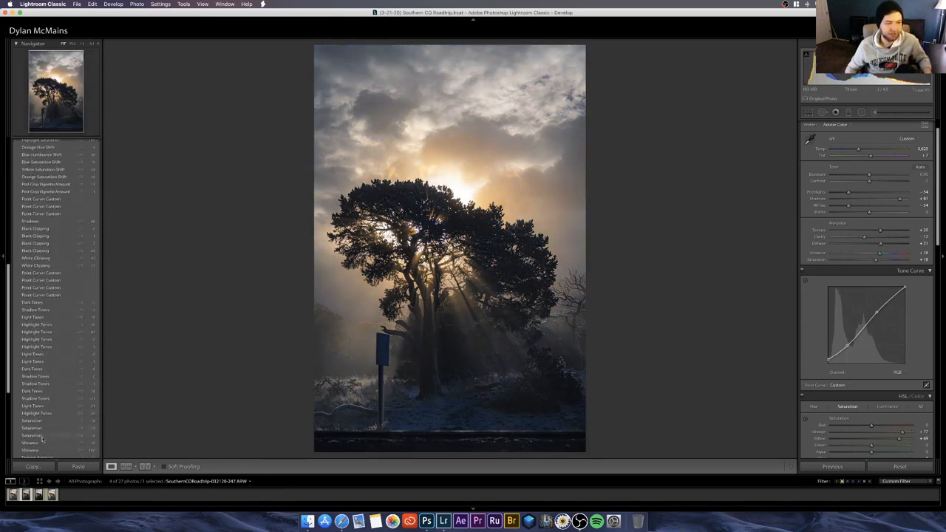
{"action": "left_click", "coordinate": [44, 438]}
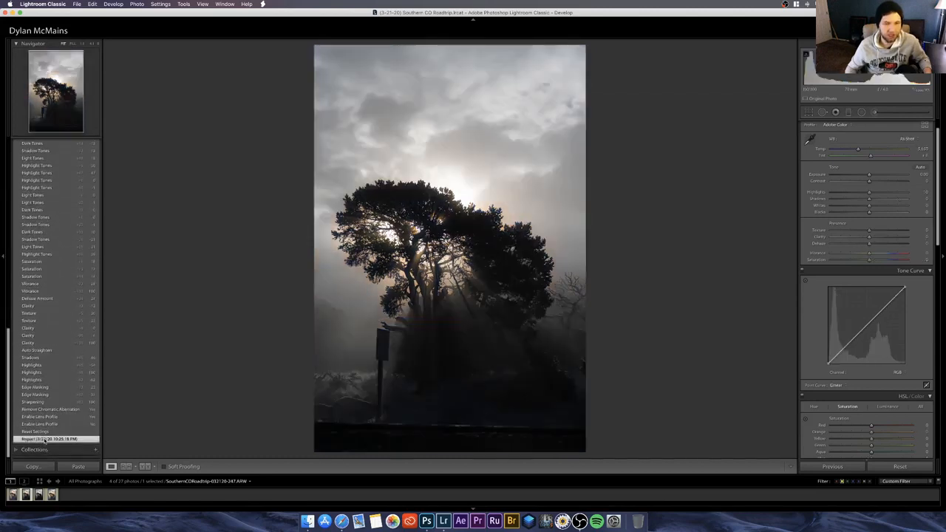
Step: Compare the unedited raw tree photo with the finished TIFF as a before and after
{"action": "left_click", "coordinate": [13, 496]}
{"action": "left_click", "coordinate": [12, 496]}
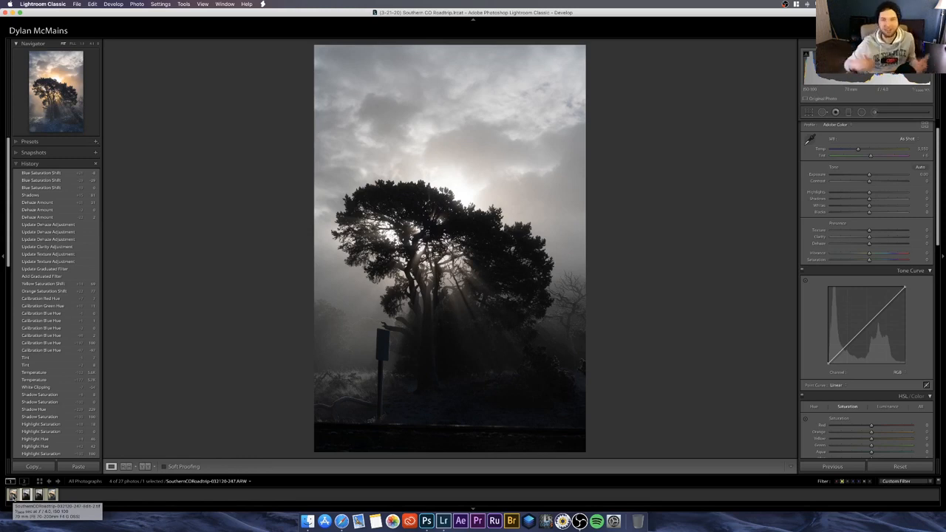
{"action": "left_click", "coordinate": [13, 497]}
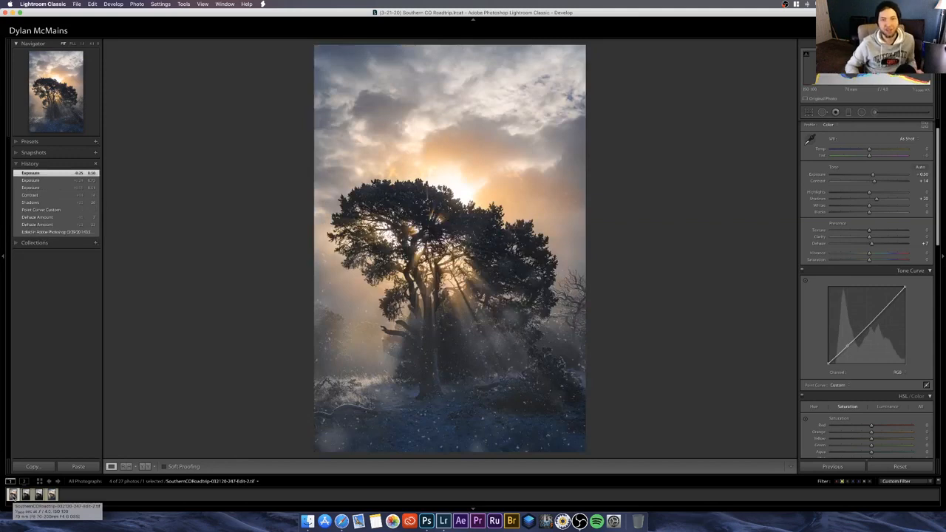
{"action": "left_click", "coordinate": [26, 496]}
{"action": "left_click", "coordinate": [12, 496]}
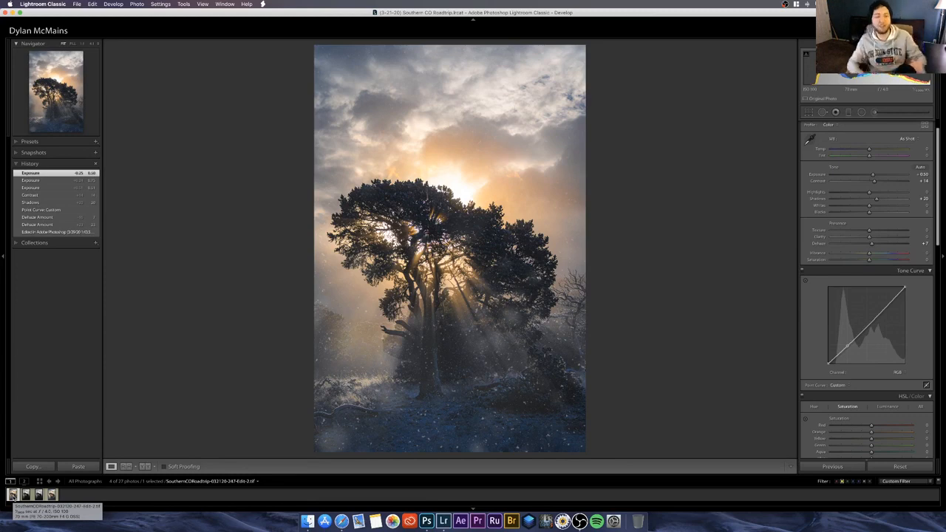
{"action": "left_click", "coordinate": [12, 495]}
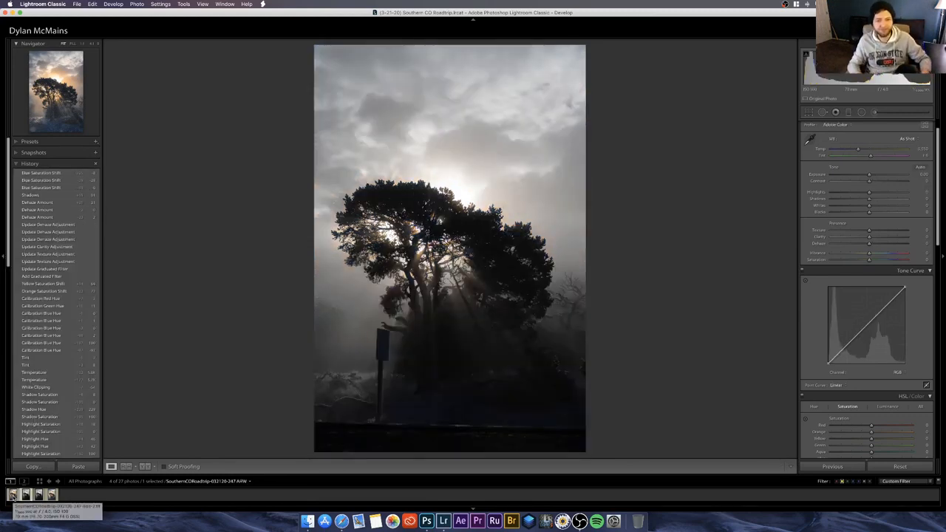
{"action": "left_click", "coordinate": [13, 495]}
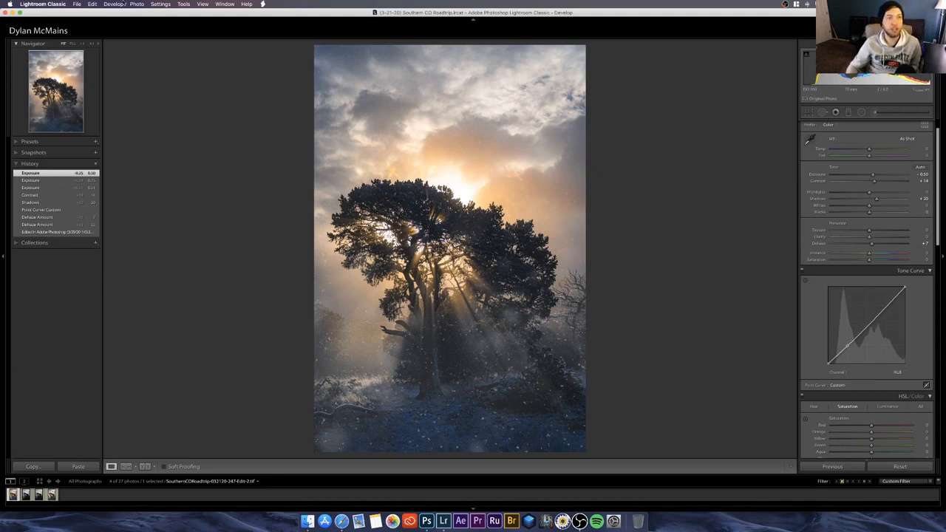
Step: Open the catalog (3-2-20) Crest Milky Way Timelapse.lrcat from the (3-3-20) Crest Milky Way Timelapse folder
{"action": "left_click", "coordinate": [76, 4]}
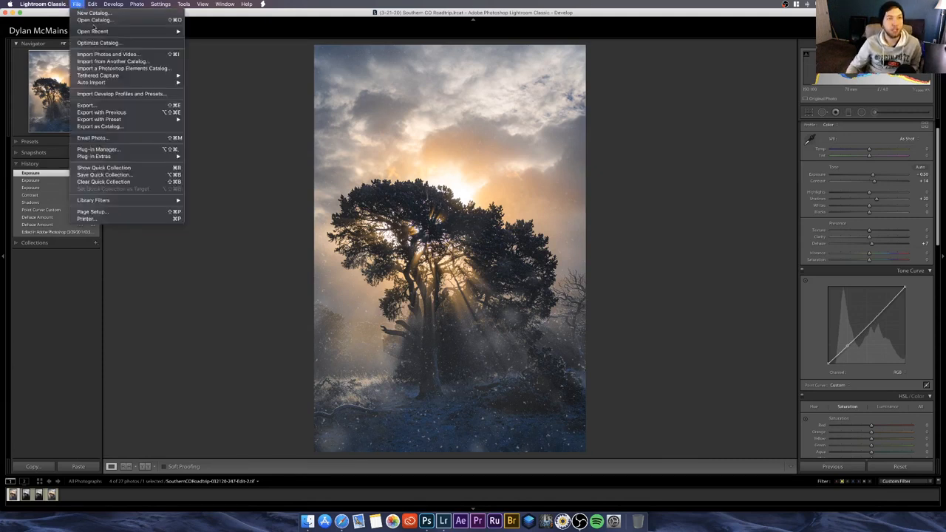
{"action": "left_click", "coordinate": [93, 19]}
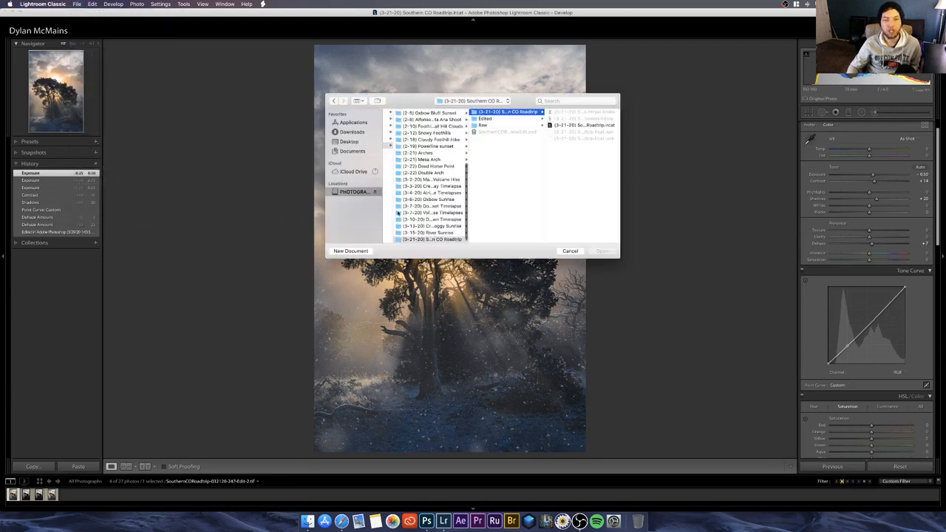
{"action": "scroll", "coordinate": [432, 174], "scroll_direction": "up", "scroll_amount": 3}
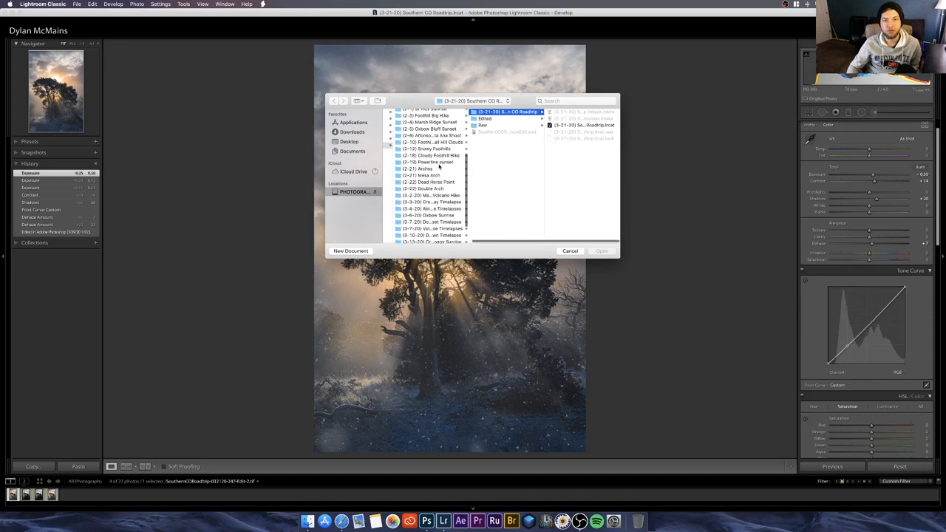
{"action": "scroll", "coordinate": [438, 170], "scroll_direction": "down", "scroll_amount": 3}
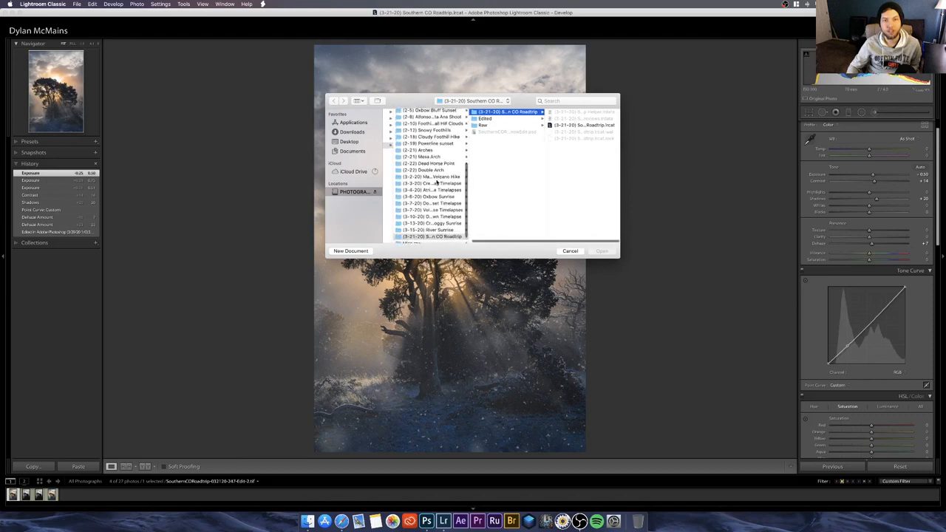
{"action": "left_click", "coordinate": [435, 184]}
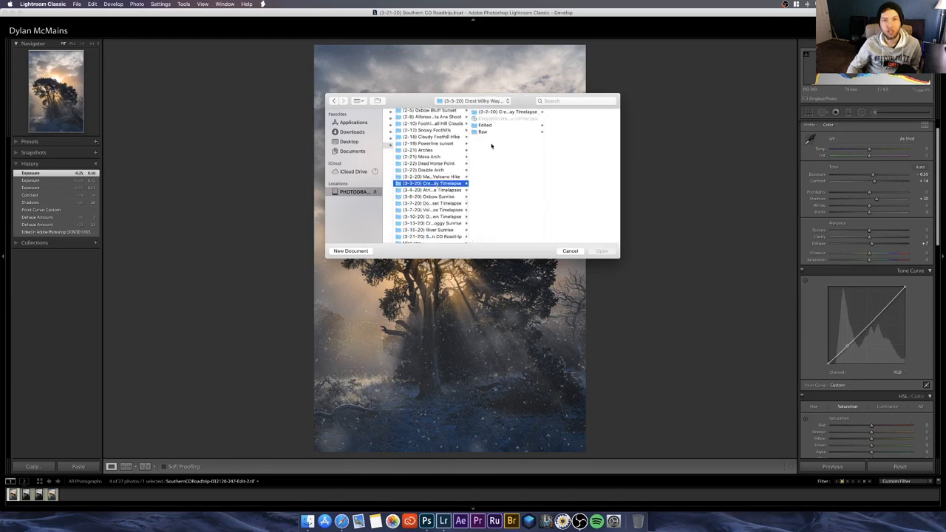
{"action": "left_click", "coordinate": [508, 113]}
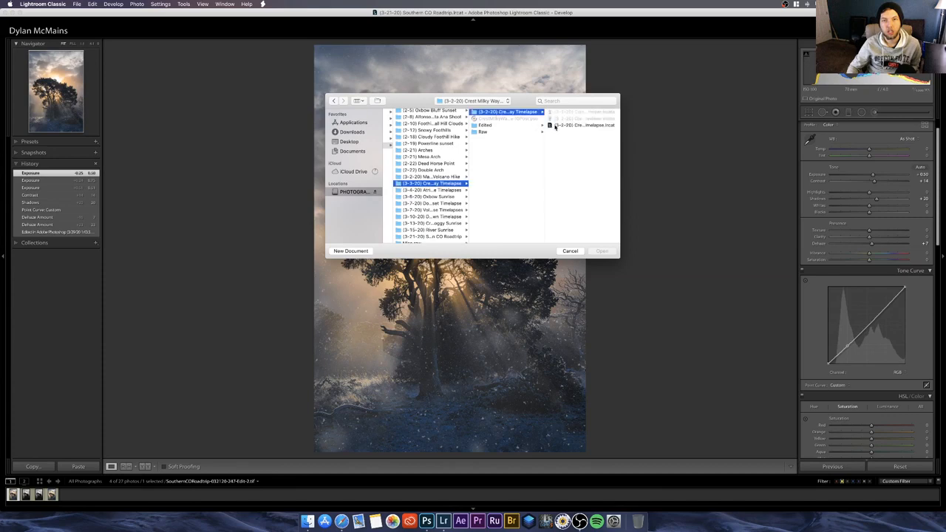
{"action": "double_click", "coordinate": [554, 127]}
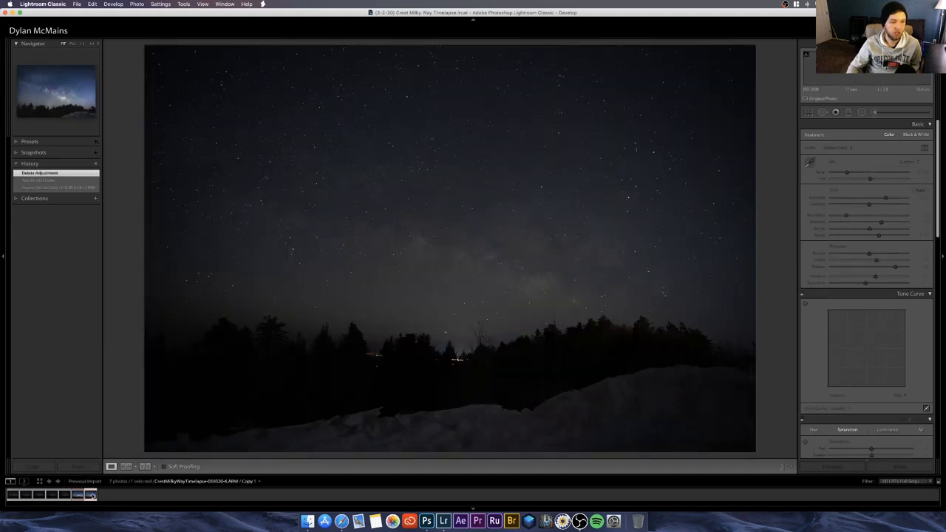
Step: Return the edited Milky Way photo CrestMilkyWayTimelapse-030320-6.ARW to its original import state in its edit history
{"action": "left_click", "coordinate": [91, 495]}
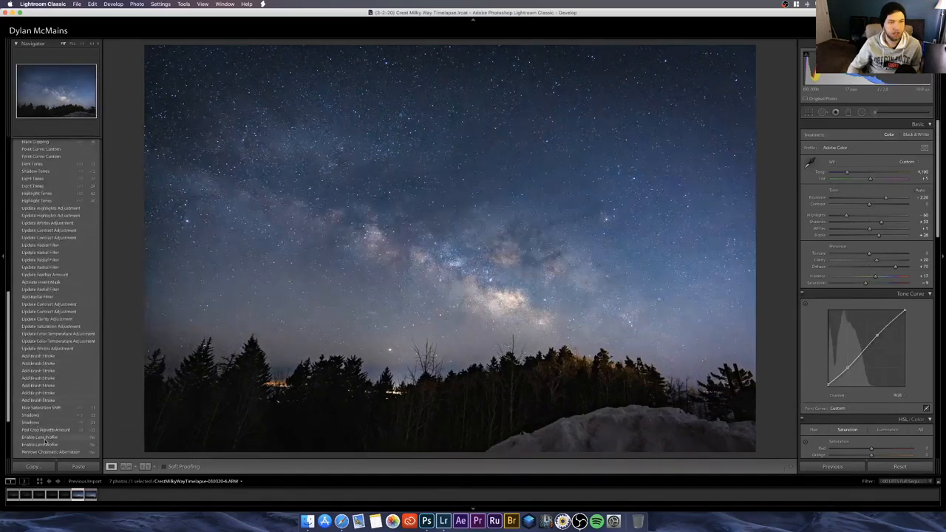
{"action": "scroll", "coordinate": [46, 442], "scroll_direction": "down", "scroll_amount": 3}
{"action": "left_click", "coordinate": [47, 439]}
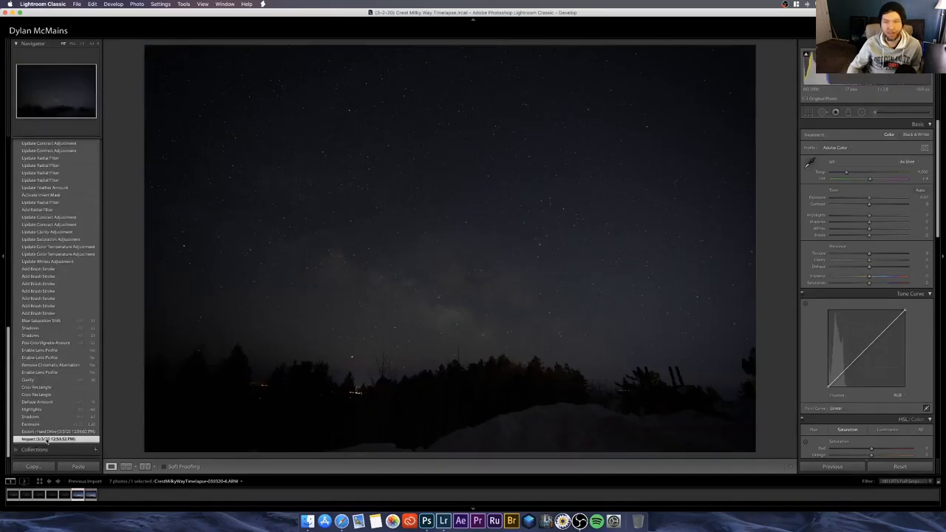
Step: Restore the edited Milky Way photo CrestMilkyWayTimelapse-030320-6.ARW to its most recent Export - Hard Drive state in its edit history
{"action": "scroll", "coordinate": [51, 295], "scroll_direction": "up", "scroll_amount": 10}
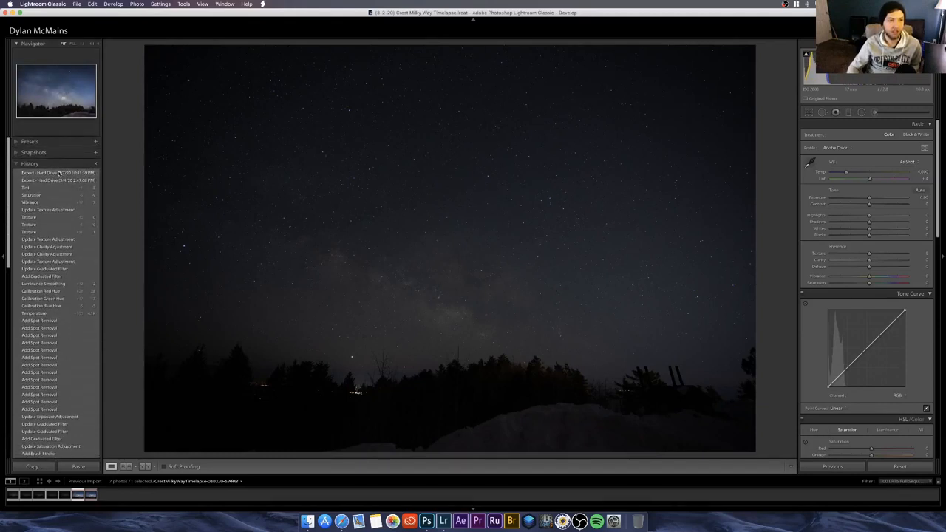
{"action": "left_click", "coordinate": [59, 173]}
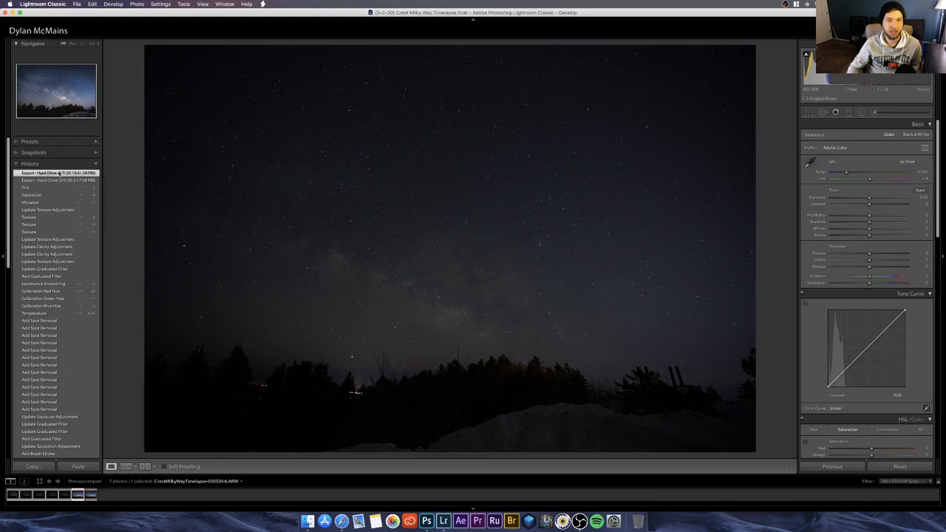
{"action": "left_click", "coordinate": [59, 174]}
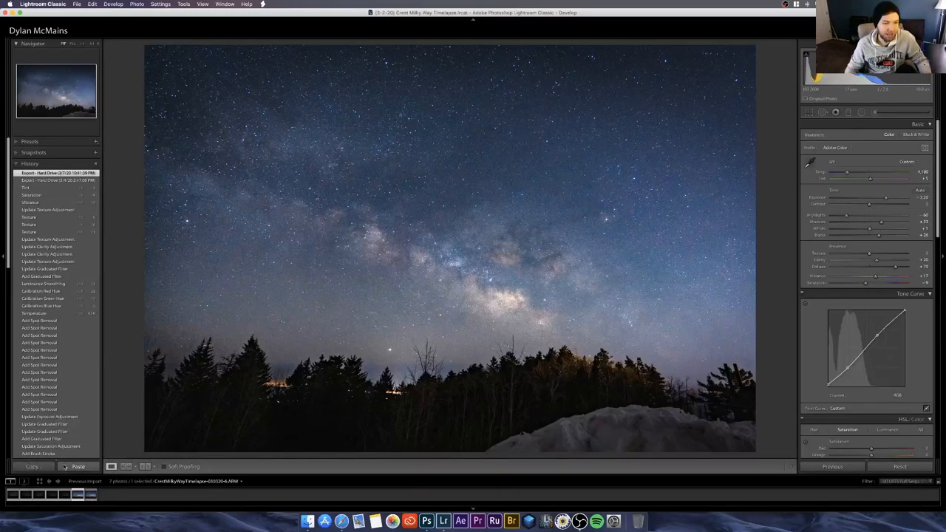
Step: Reset all develop settings on the virtual copy CrestMilkyWayTimelapse-030320-6.ARW / Copy 1
{"action": "left_click", "coordinate": [89, 494]}
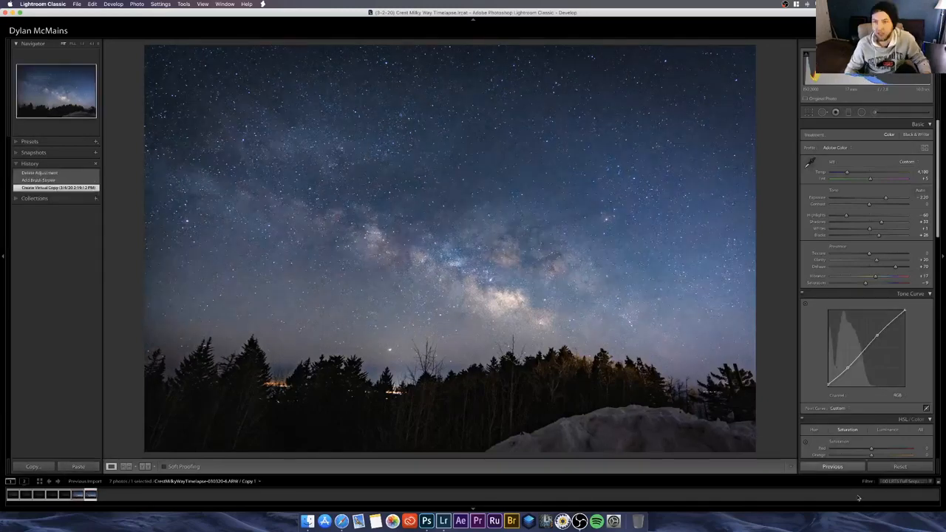
{"action": "left_click", "coordinate": [899, 467]}
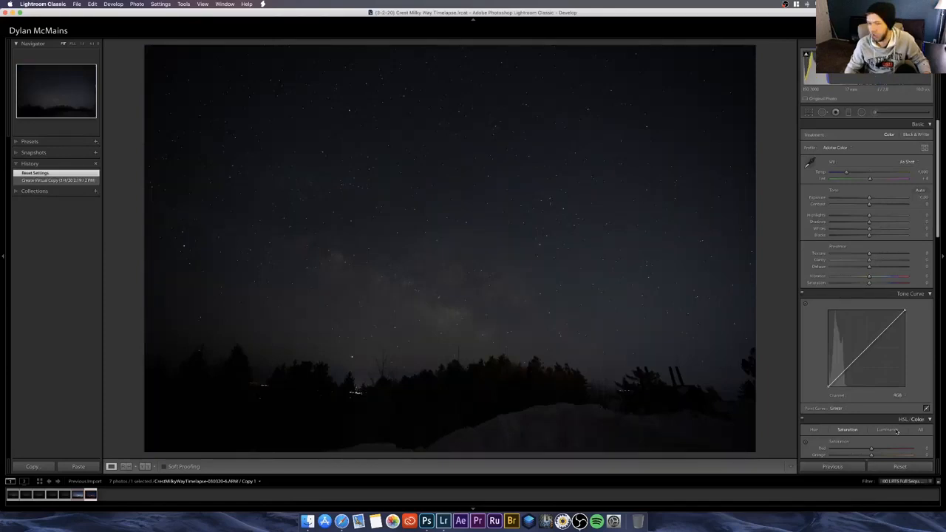
{"action": "left_click", "coordinate": [579, 521]}
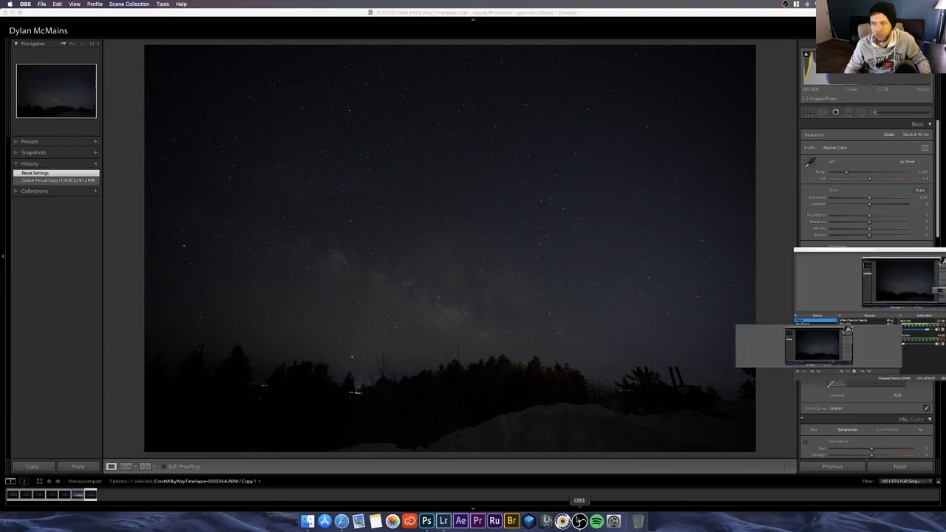